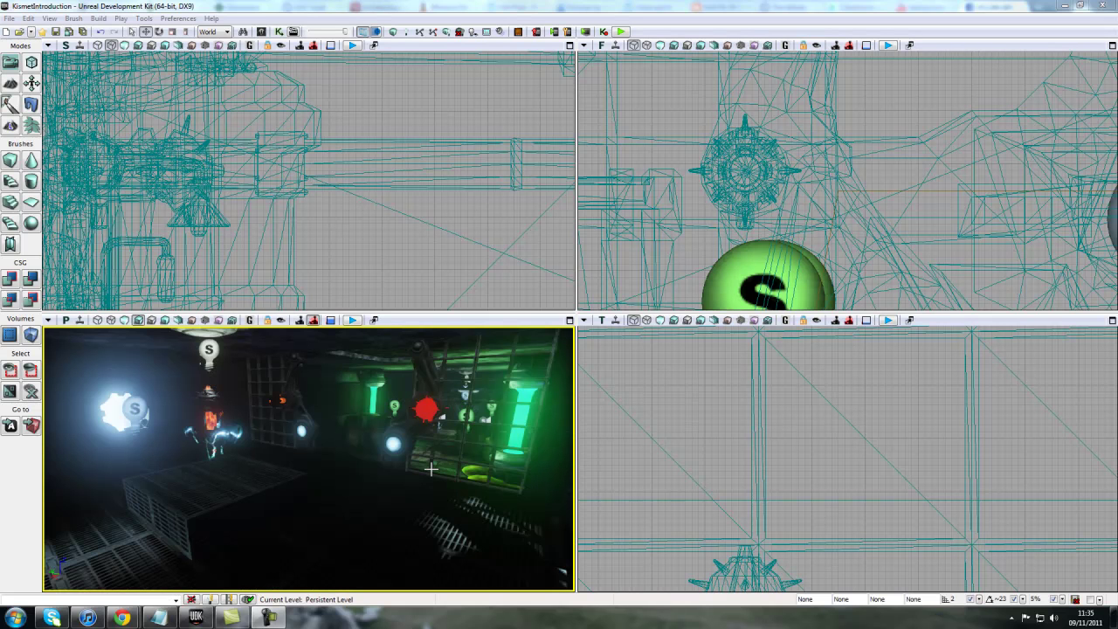
# Step: Select the Berserk pickup mesh in the perspective view and locate its source asset in the Content Browser
pyautogui.moveTo(367, 470); pyautogui.dragTo(359, 466)
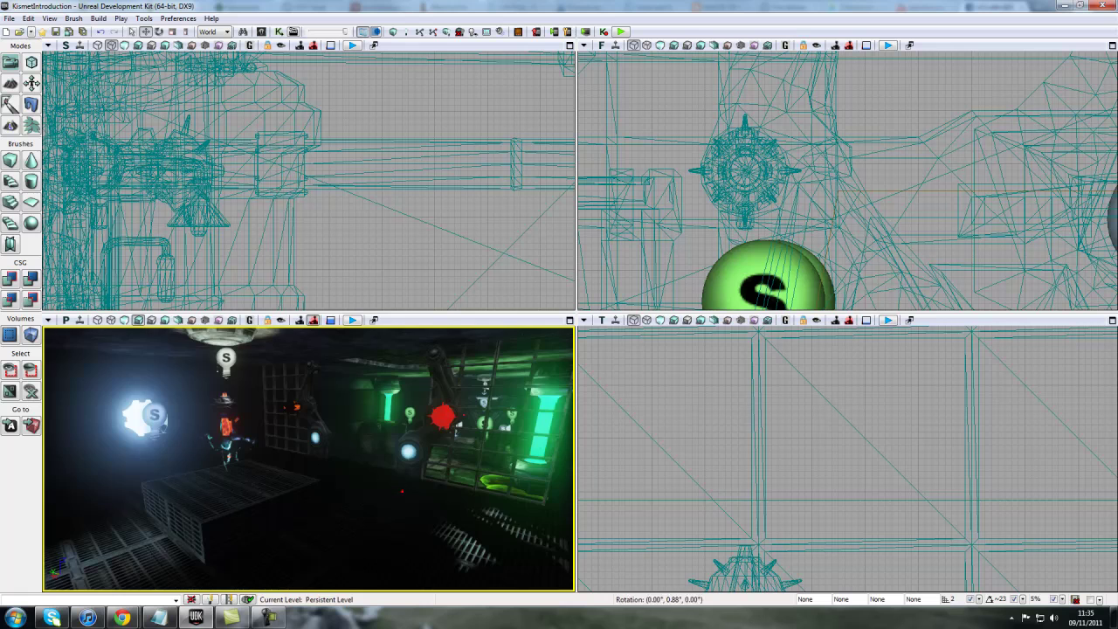
pyautogui.moveTo(394, 506); pyautogui.dragTo(402, 490)
pyautogui.moveTo(278, 442); pyautogui.dragTo(301, 442)
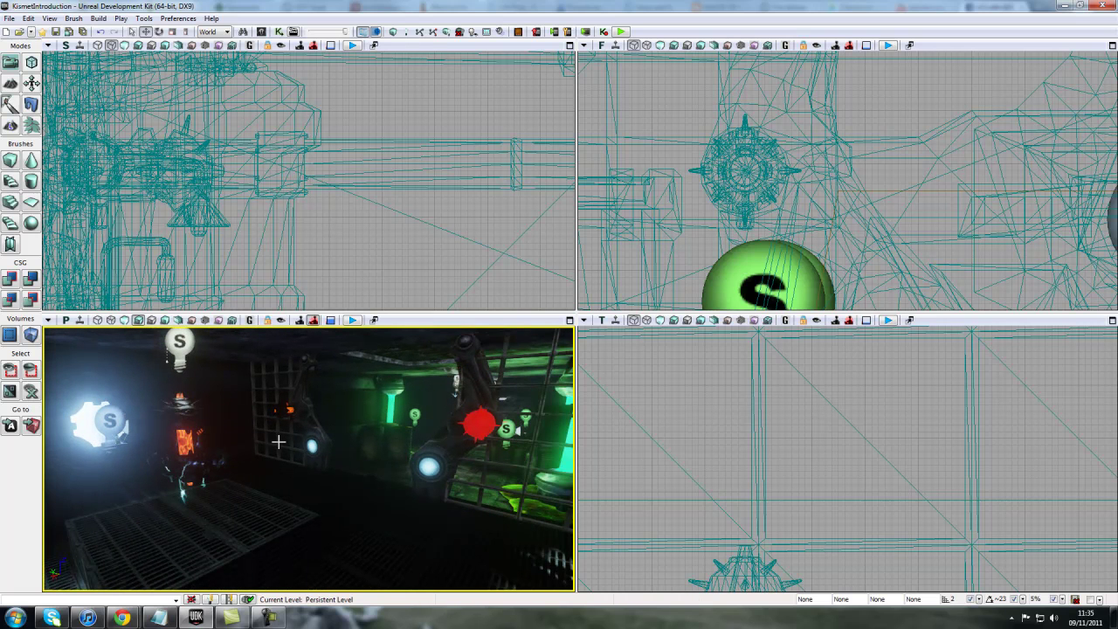
pyautogui.click(180, 413)
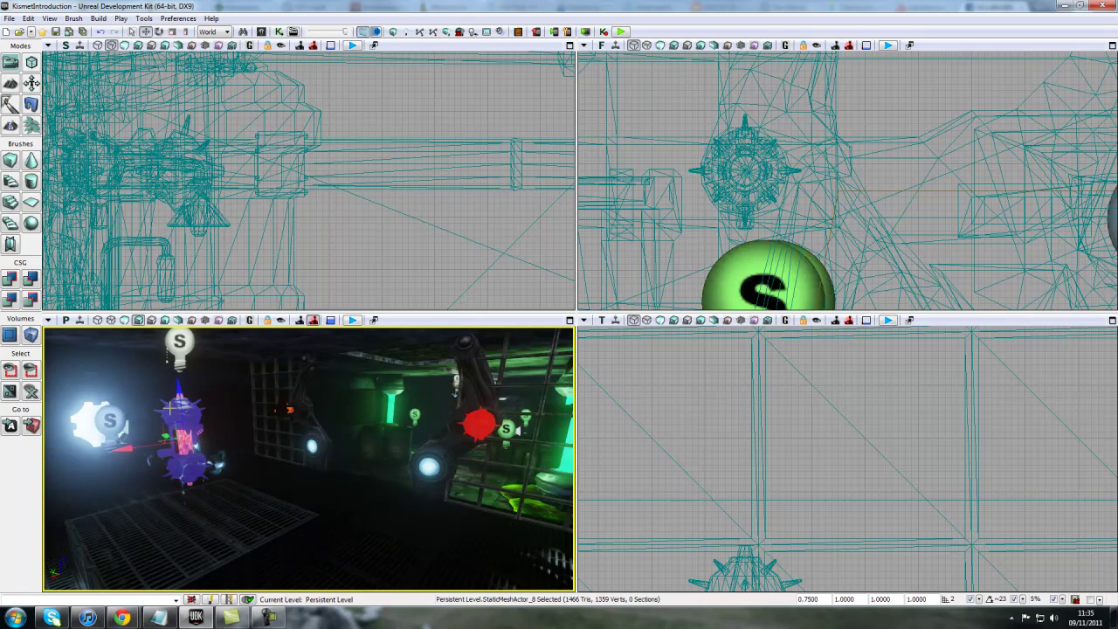
pyautogui.rightClick(173, 411)
pyautogui.click(209, 219)
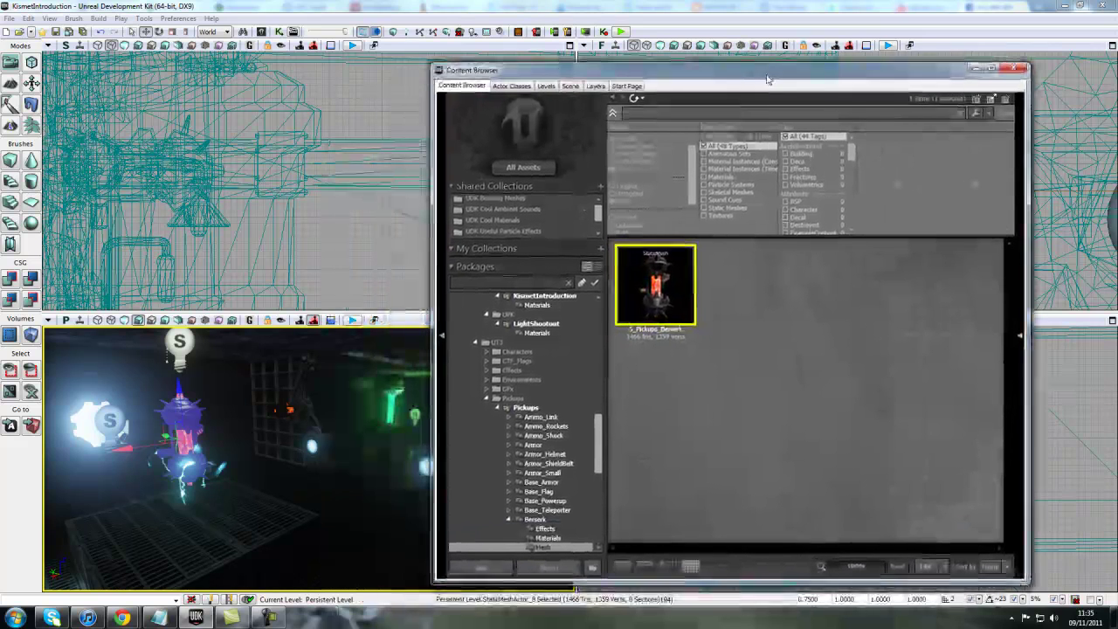
pyautogui.moveTo(692, 312)
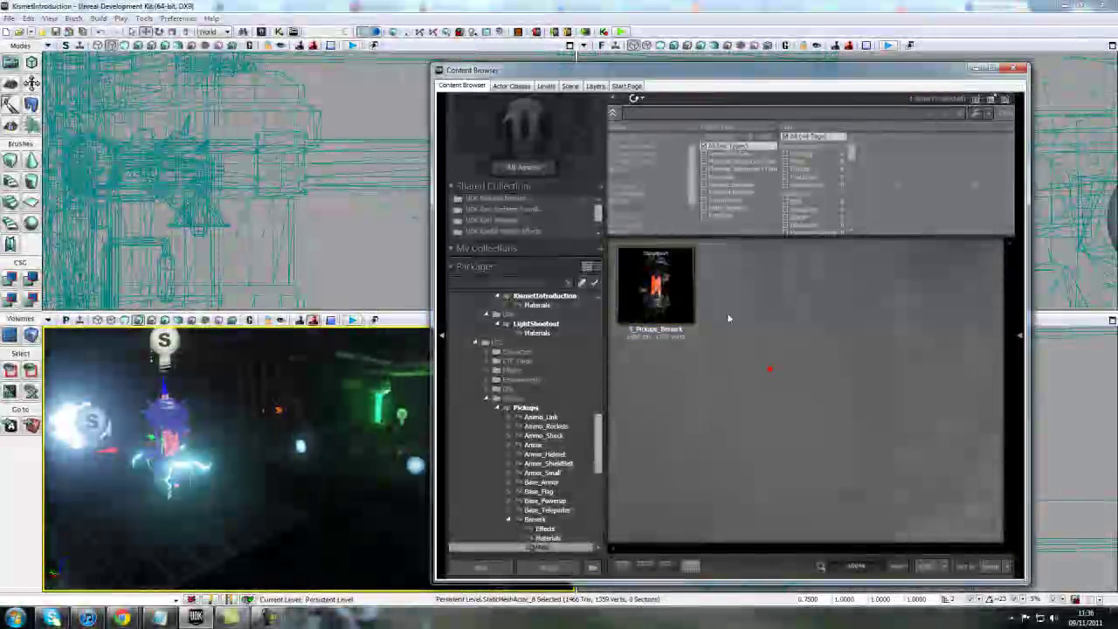
pyautogui.click(1013, 71)
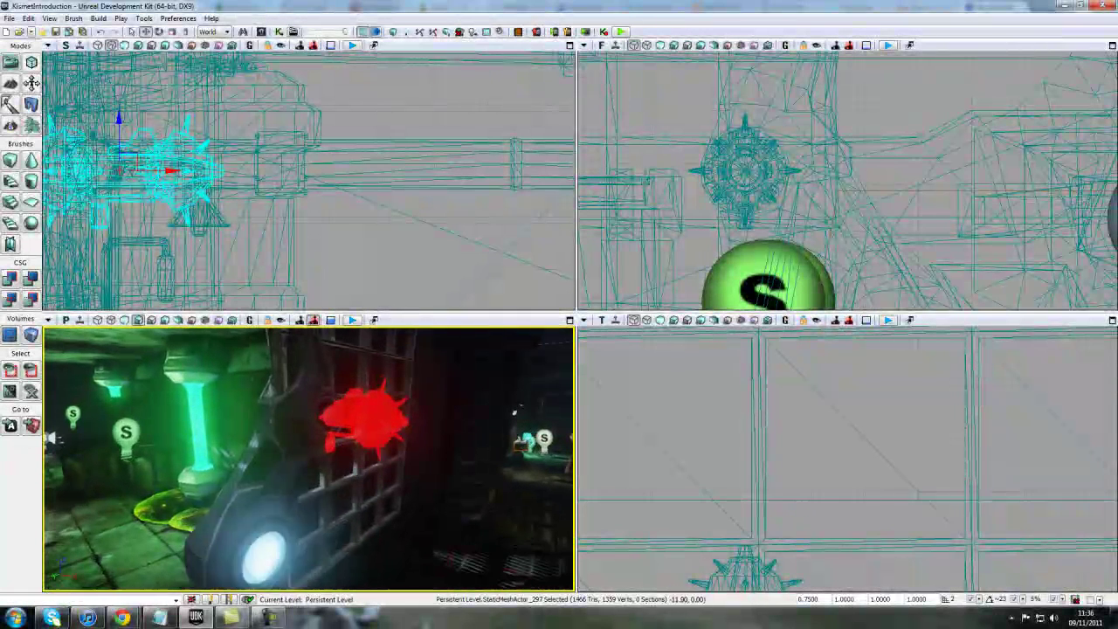
# Step: Inspect the red spiked mesh by the metal grate both selected and deselected, leaving it selected
pyautogui.click(371, 418)
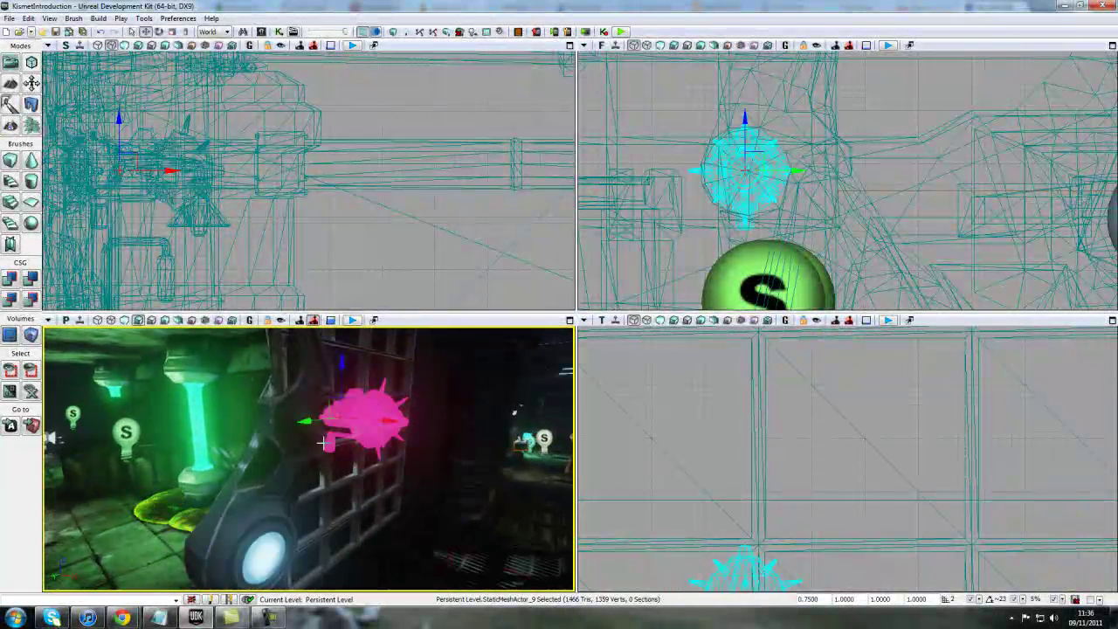
pyautogui.click(379, 272)
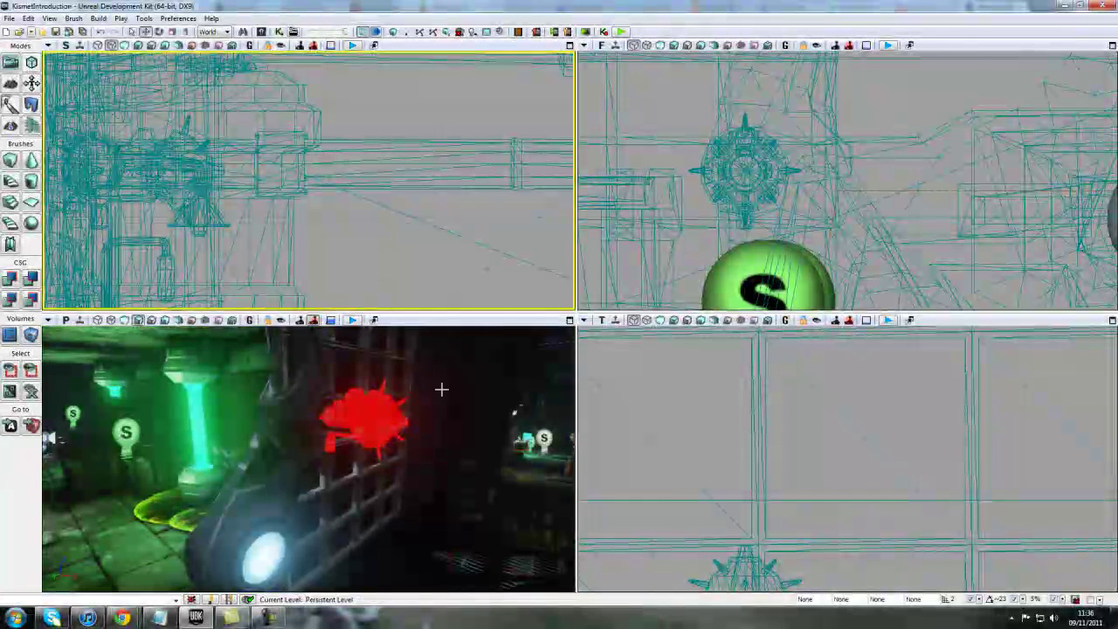
pyautogui.click(380, 414)
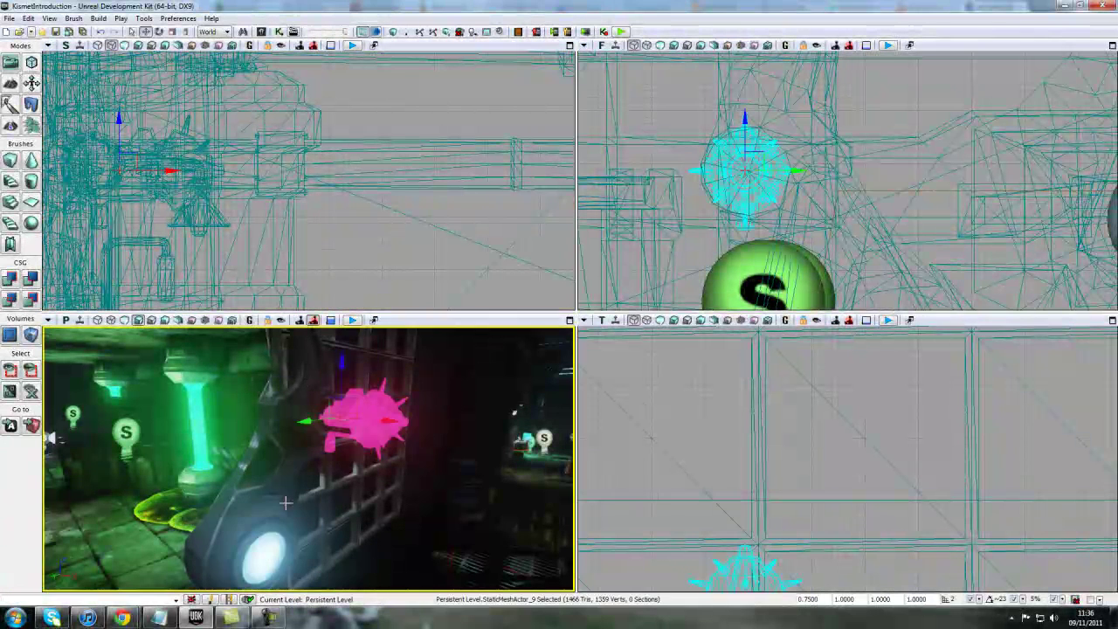
pyautogui.click(385, 256)
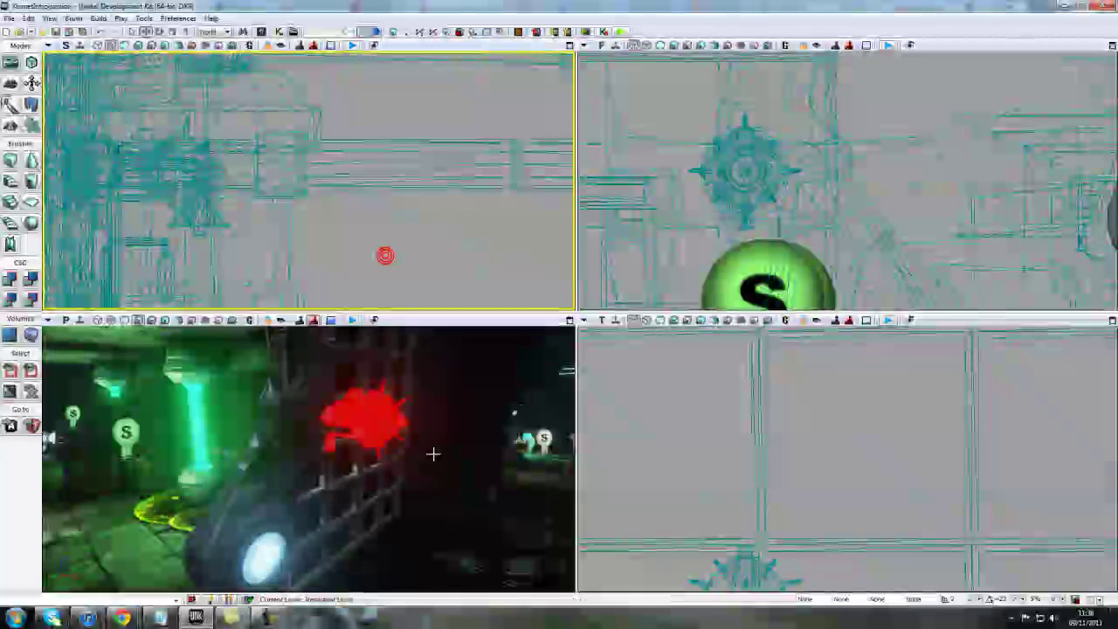
pyautogui.moveTo(327, 483); pyautogui.dragTo(333, 454)
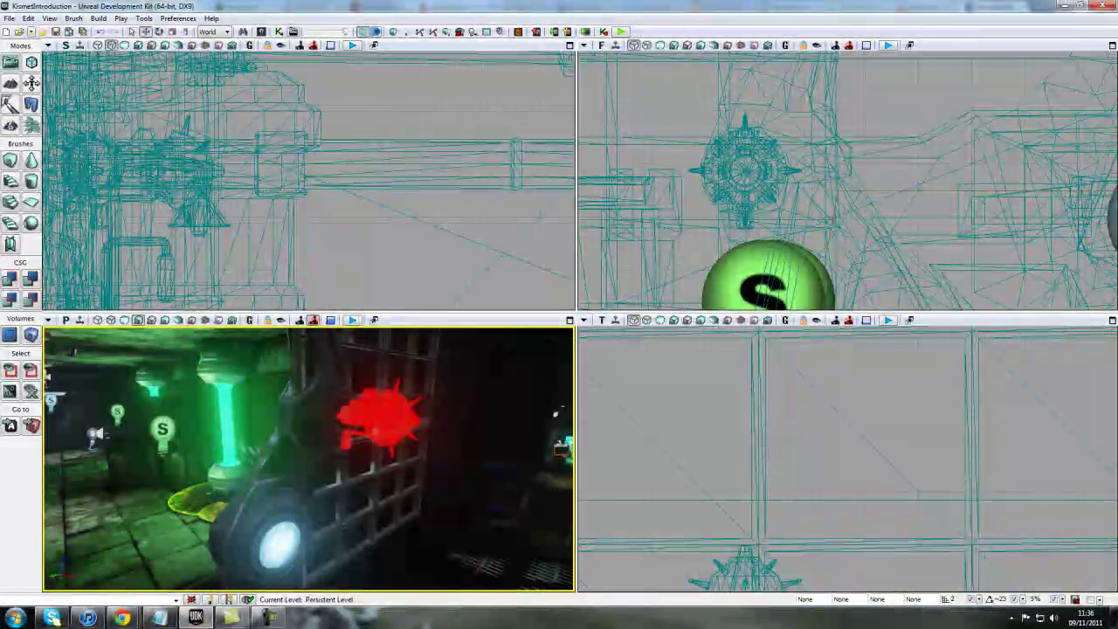
pyautogui.click(409, 440)
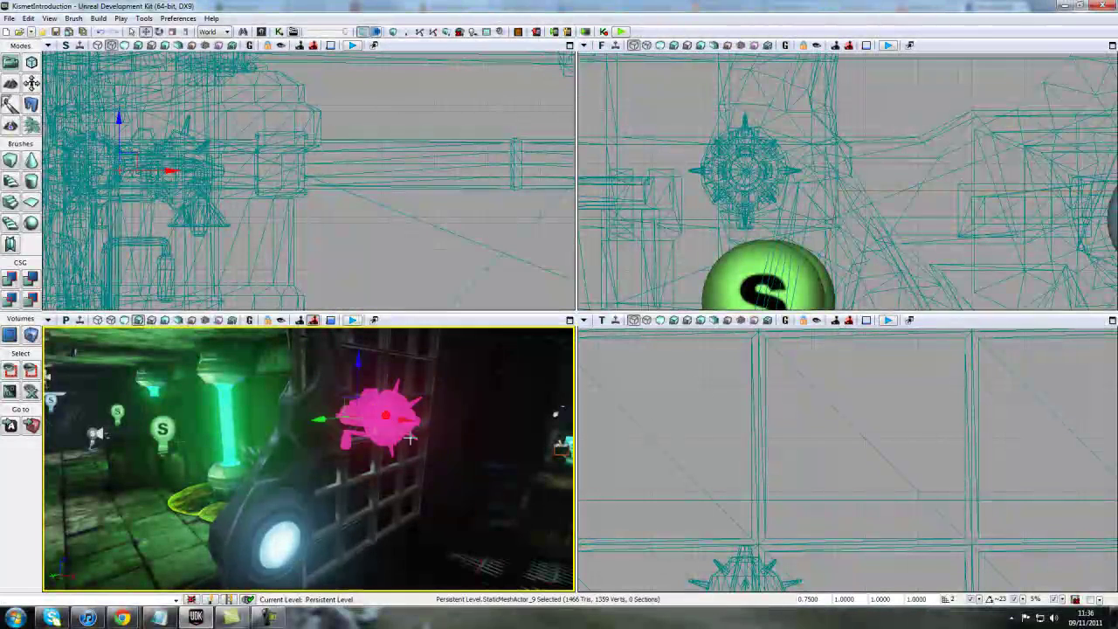
# Step: Show the contents of the LightShootout package in the Content Browser
pyautogui.click(262, 33)
pyautogui.click(535, 324)
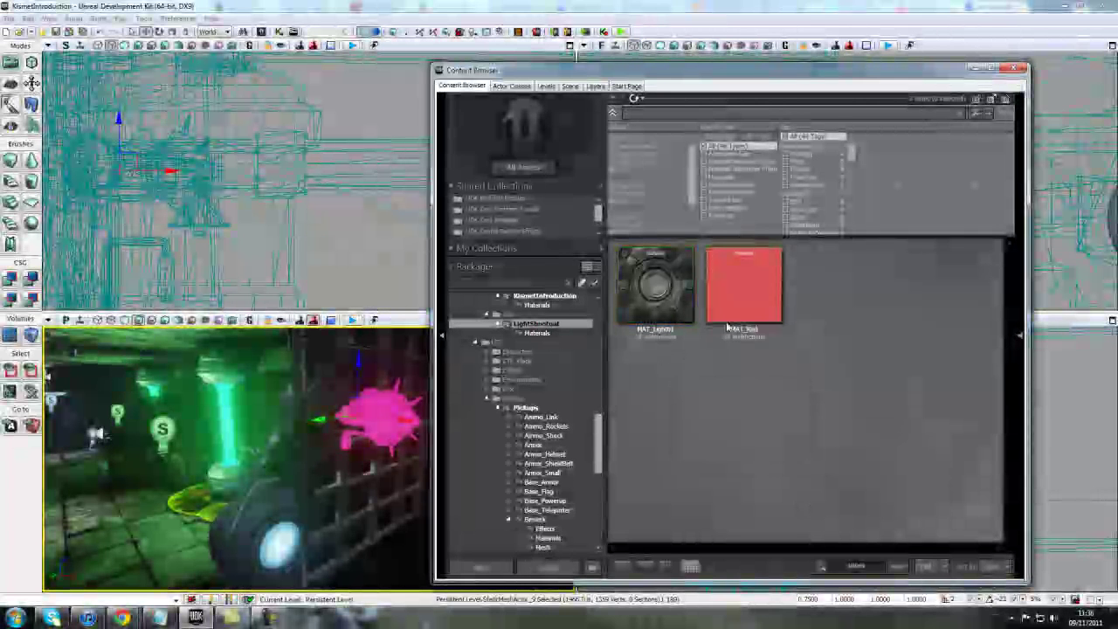
pyautogui.rightClick(713, 398)
pyautogui.scroll(-1, 813, 239)
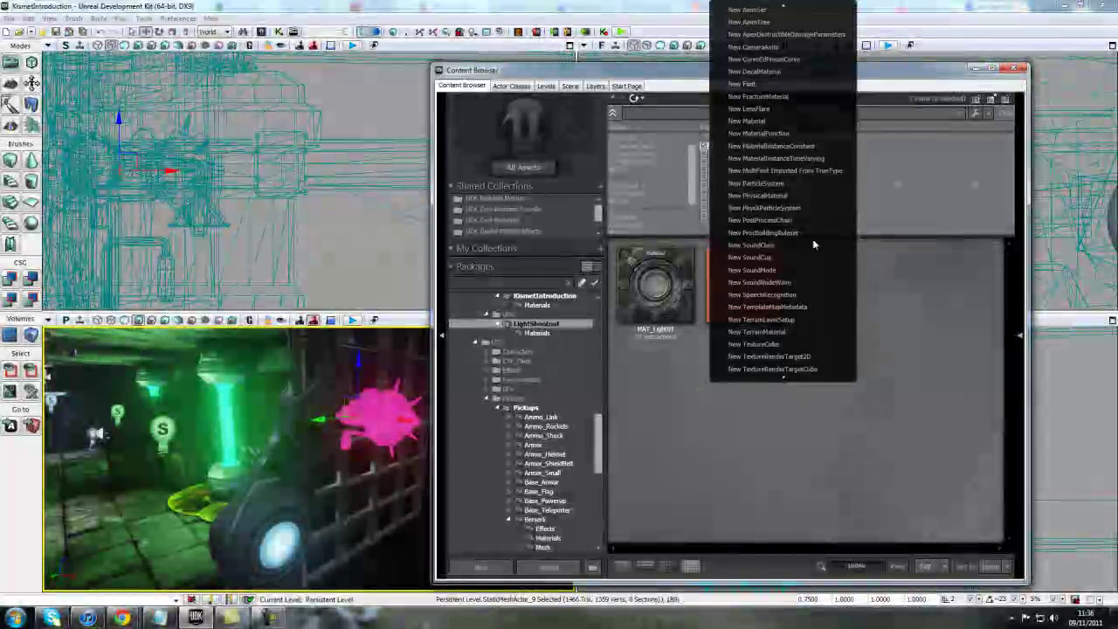
pyautogui.click(673, 471)
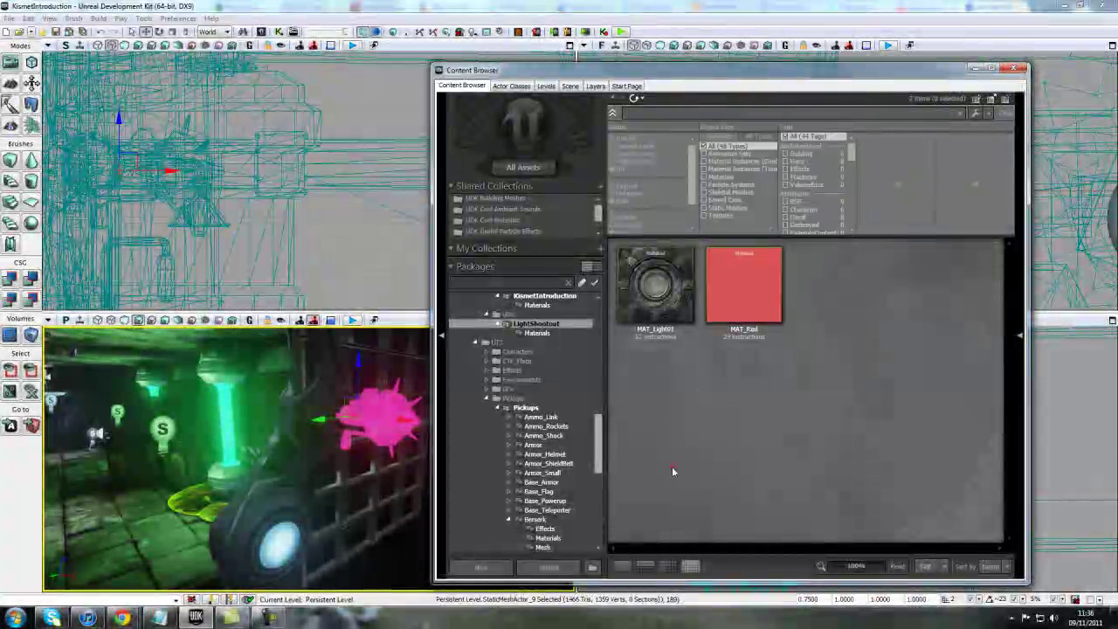
# Step: Open the MAT_Red material in the Material Editor and bring its full node graph into view
pyautogui.click(733, 315)
pyautogui.doubleClick(734, 314)
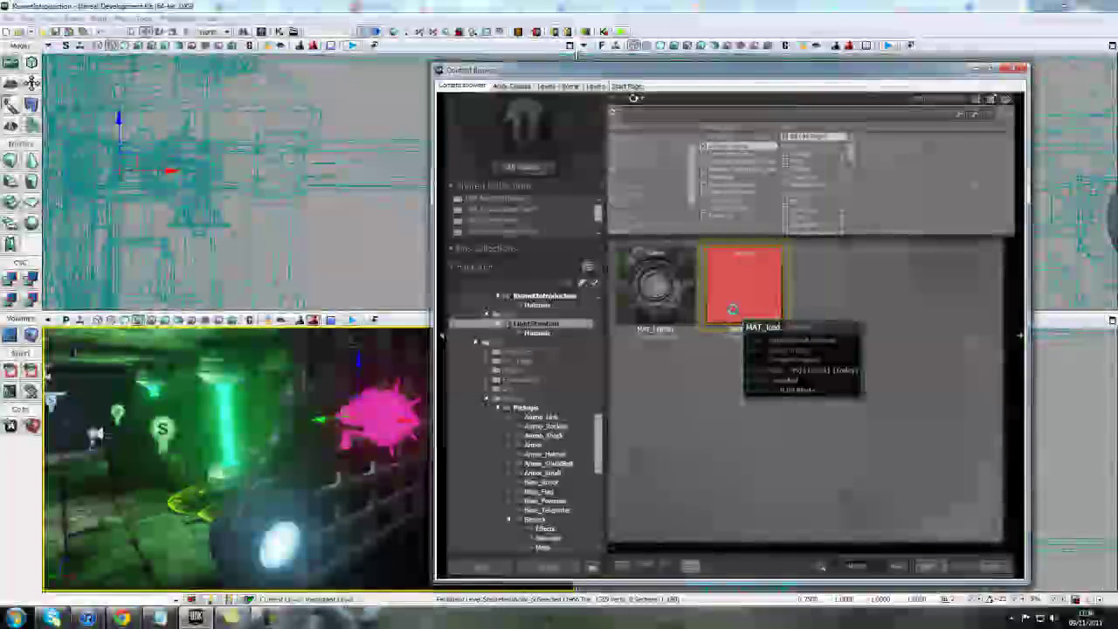
pyautogui.doubleClick(743, 284)
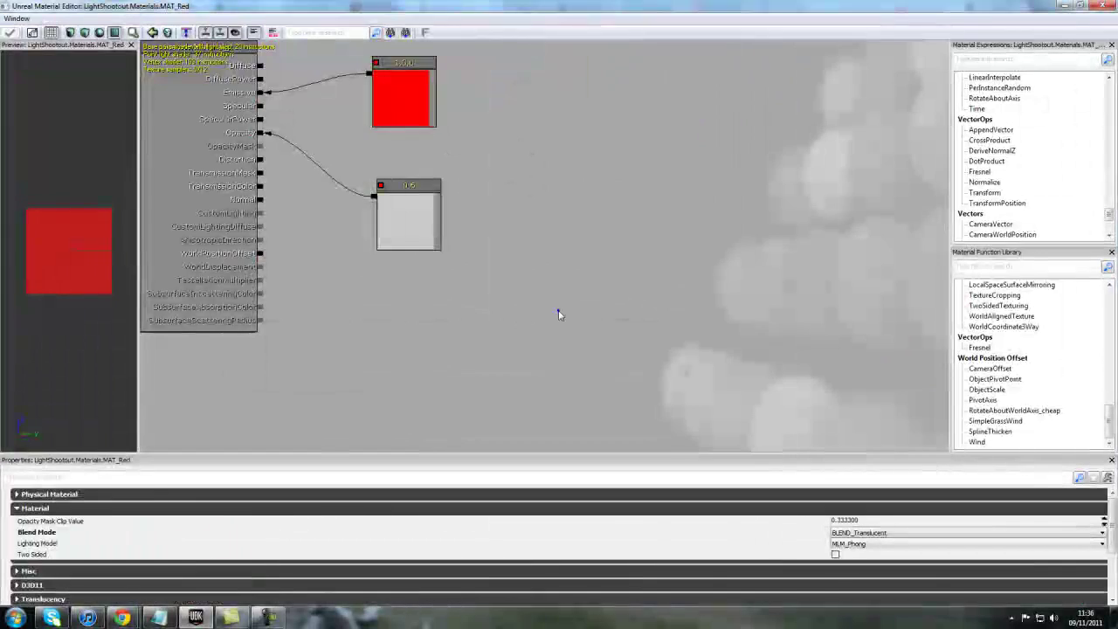
pyautogui.scroll(-1, 559, 312)
pyautogui.moveTo(558, 312); pyautogui.dragTo(626, 351)
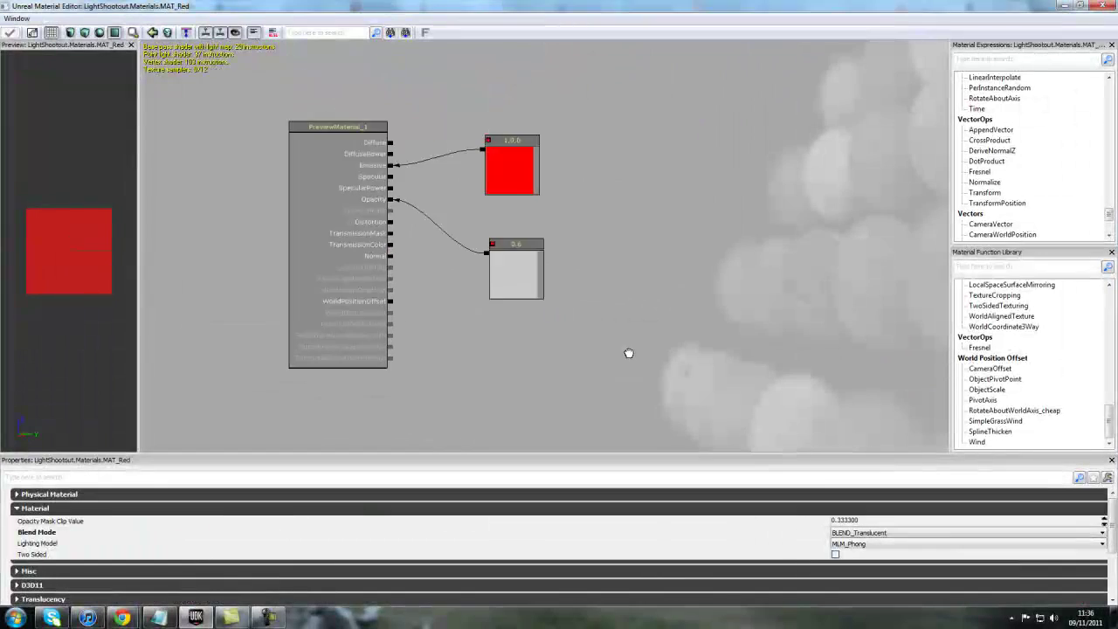
pyautogui.scroll(1, 626, 352)
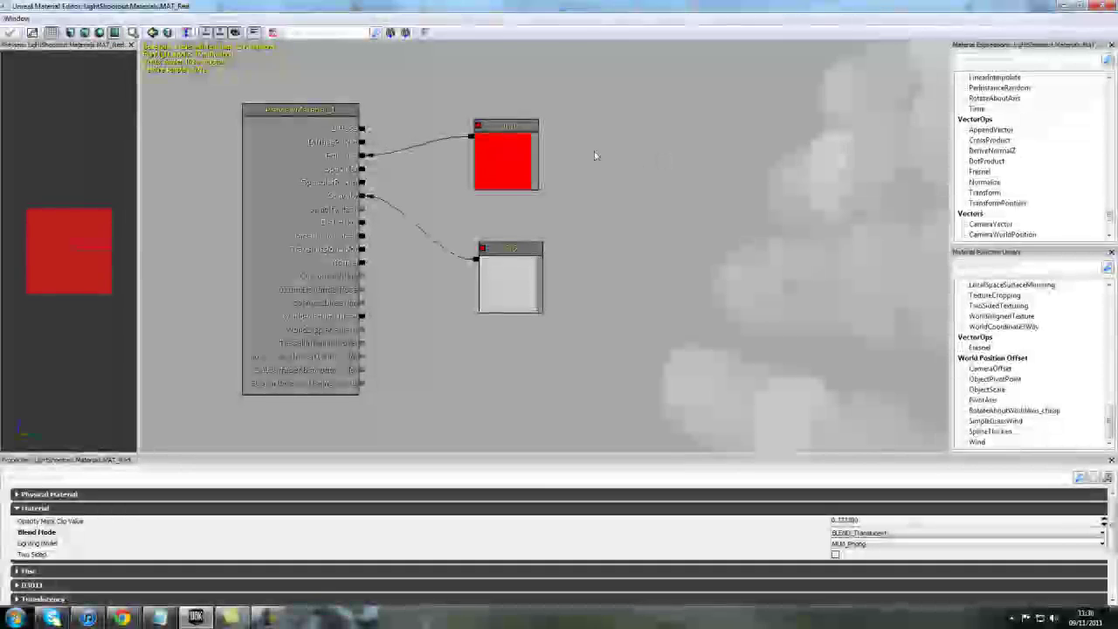
# Step: Add a trial Constant3Vector node with R set to 1 to the material graph and delete it
pyautogui.click(988, 59)
pyautogui.write('con')
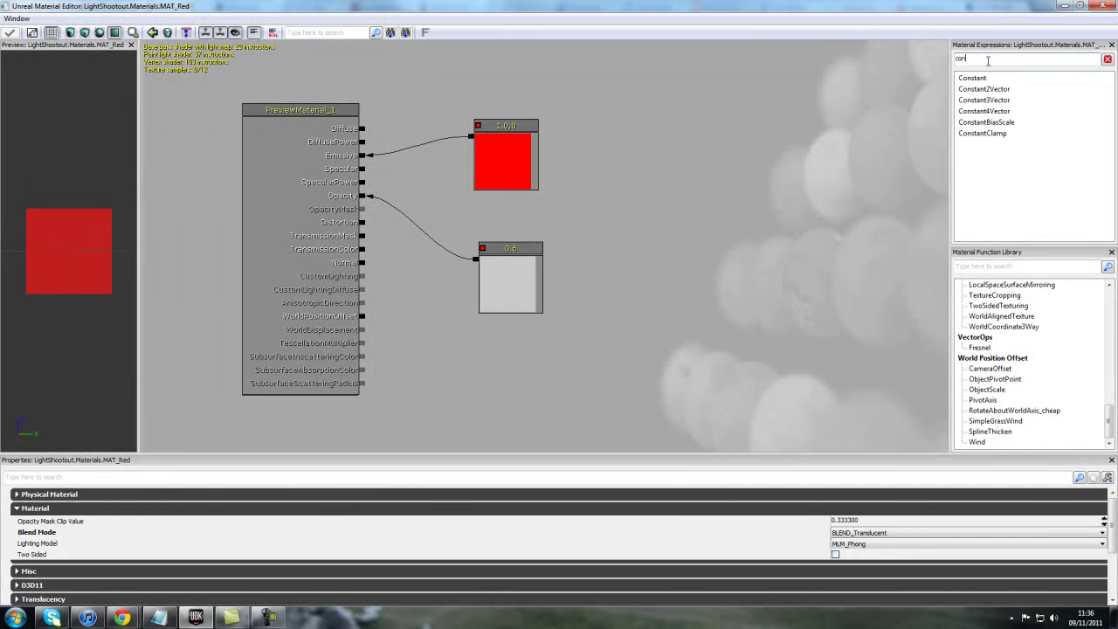
pyautogui.write('stant')
pyautogui.moveTo(982, 101)
pyautogui.mouseDown()
pyautogui.moveTo(708, 193)
pyautogui.moveTo(692, 183)
pyautogui.mouseUp()
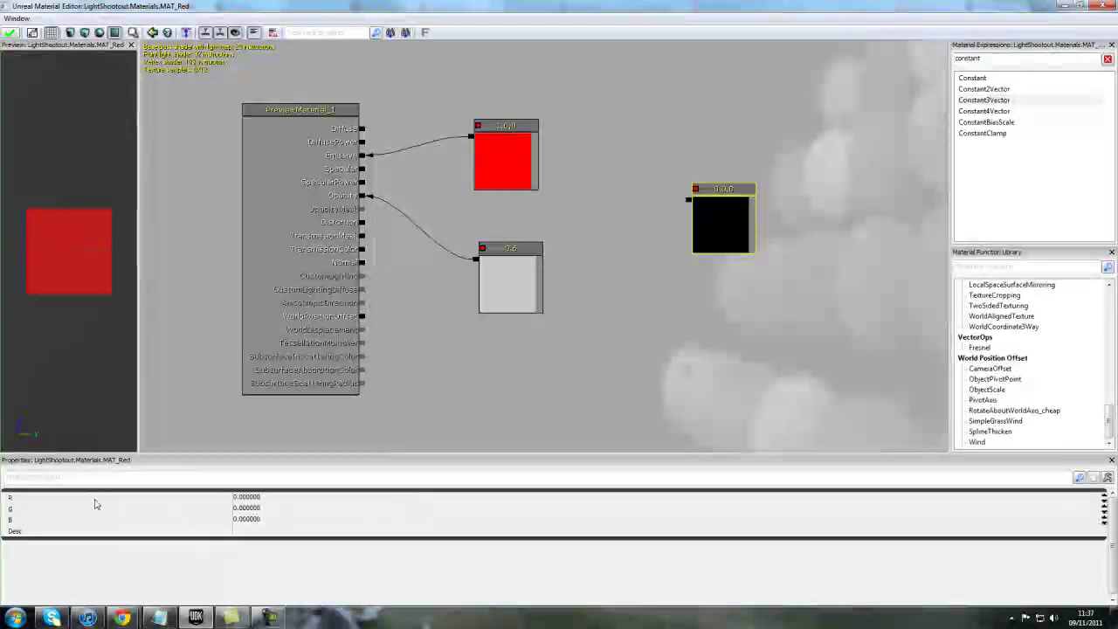
pyautogui.click(246, 497)
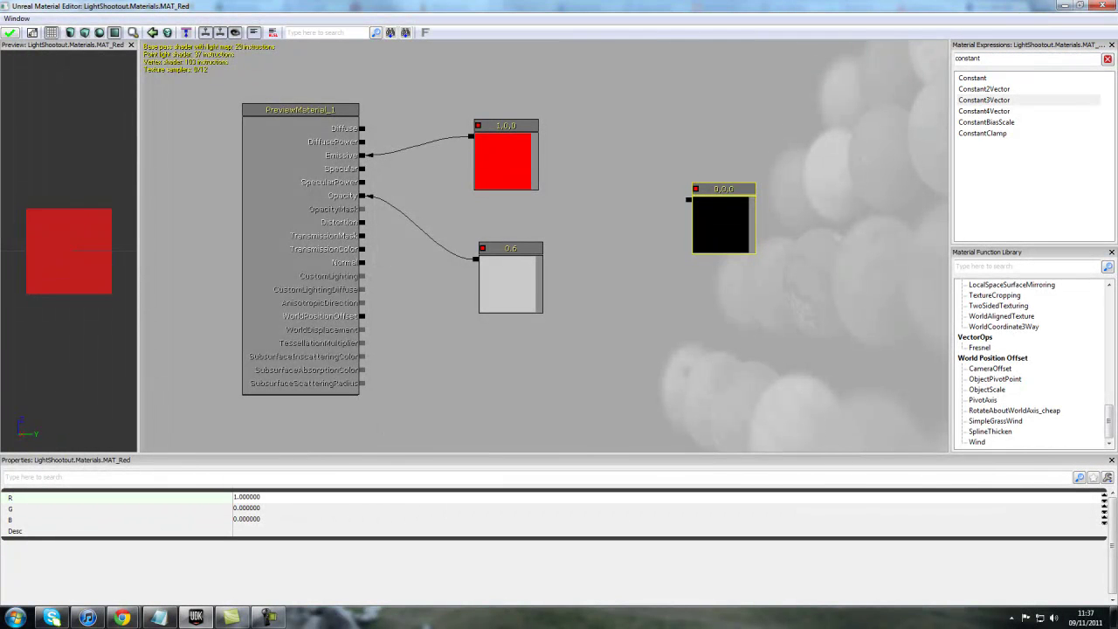
pyautogui.press('Return')
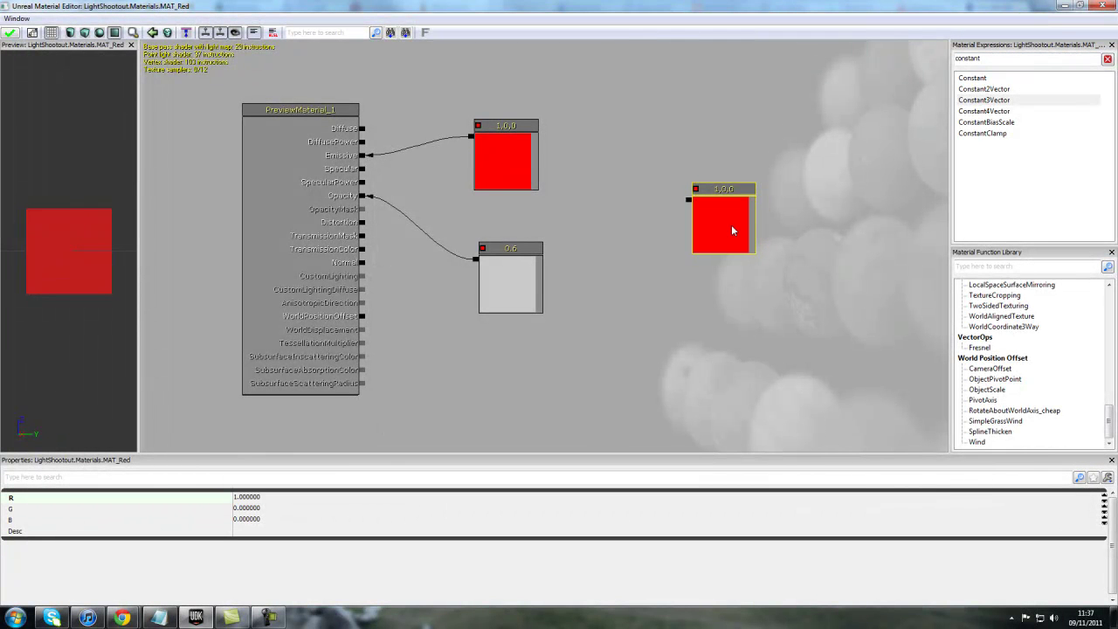
pyautogui.press('Delete')
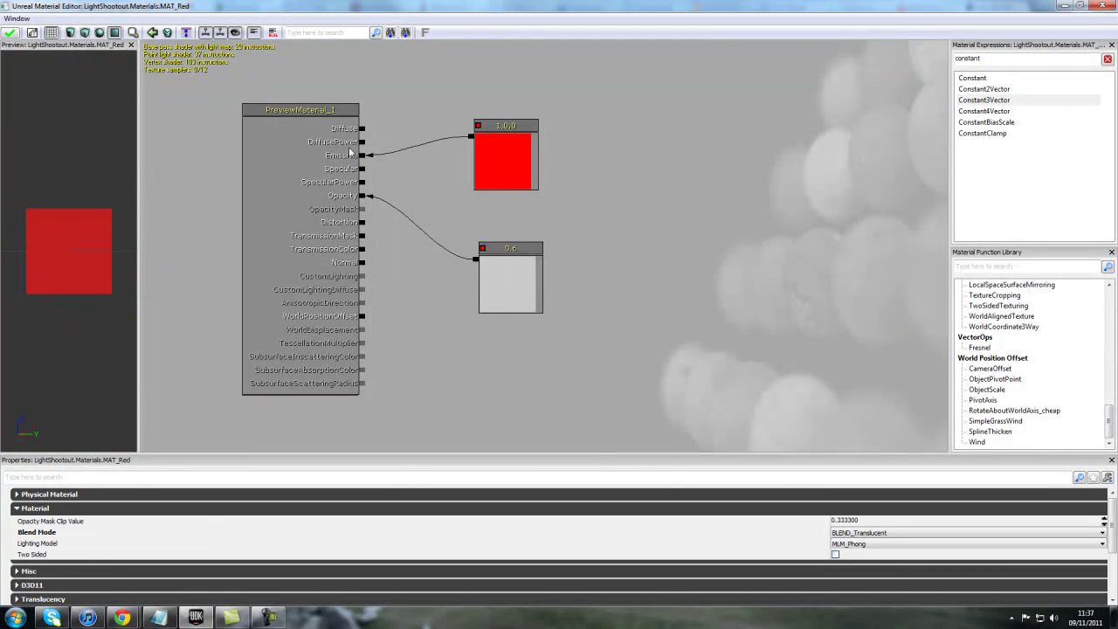
# Step: Add a trial Constant node beside the 0.6 opacity node and delete it
pyautogui.moveTo(653, 358); pyautogui.dragTo(756, 355)
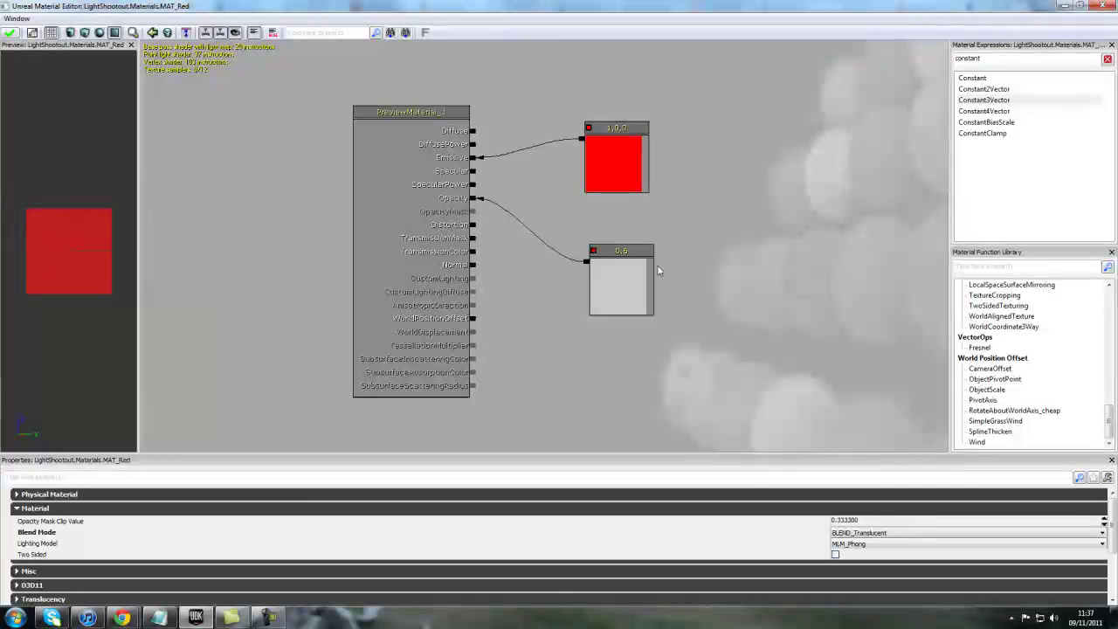
pyautogui.click(613, 282)
pyautogui.click(729, 324)
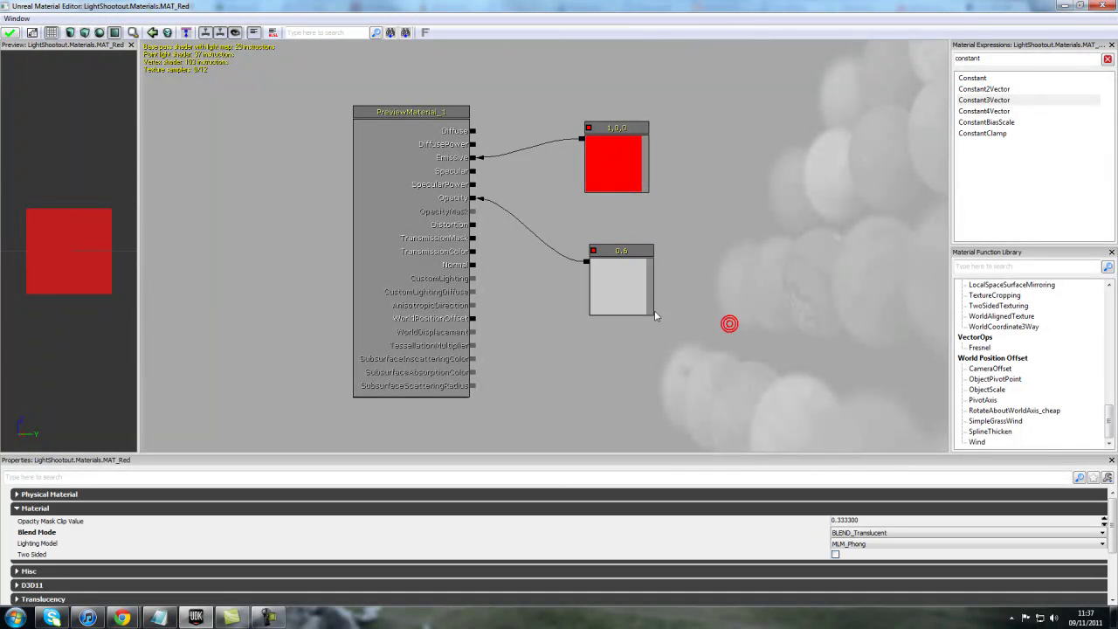
pyautogui.click(986, 79)
pyautogui.moveTo(889, 423); pyautogui.dragTo(689, 258)
pyautogui.click(728, 310)
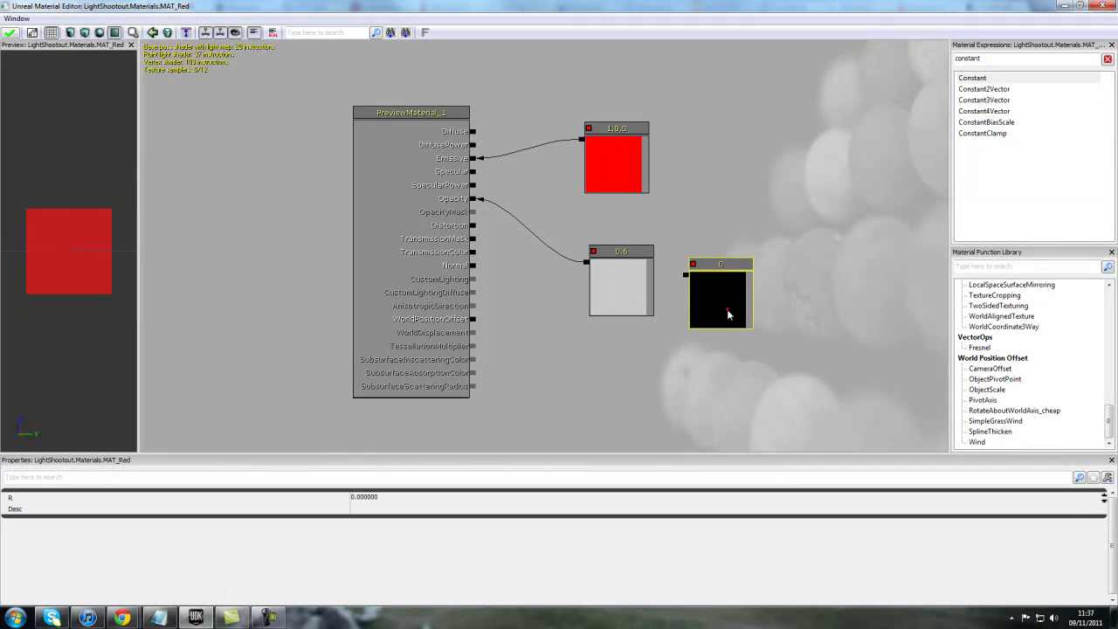
pyautogui.press('Delete')
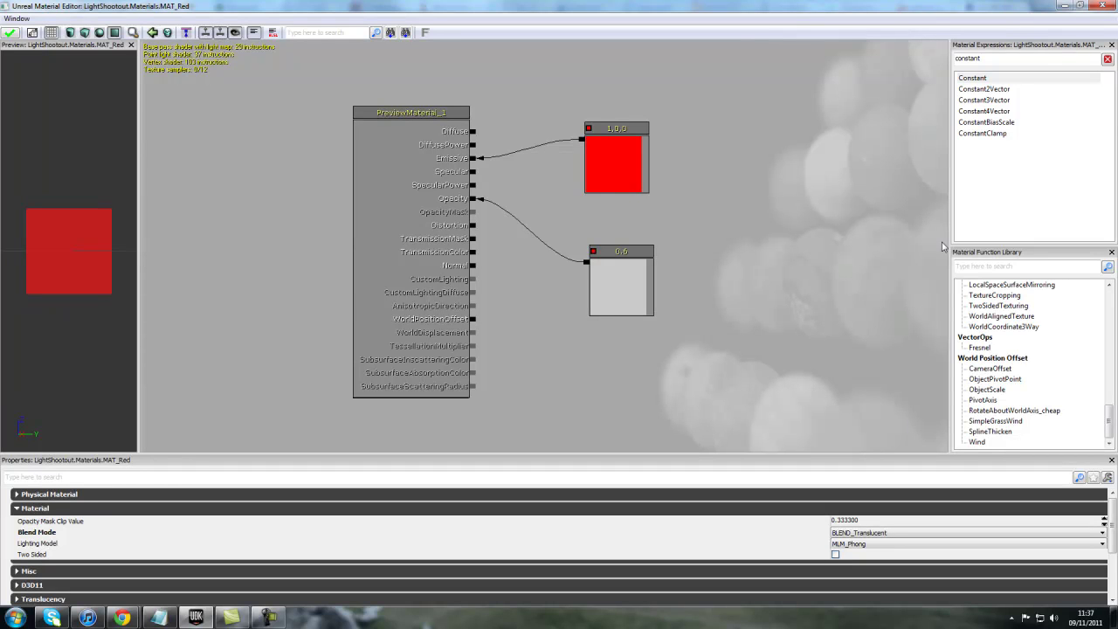
# Step: Close the Material Editor and apply the changes to the original MAT_Red material
pyautogui.click(1103, 5)
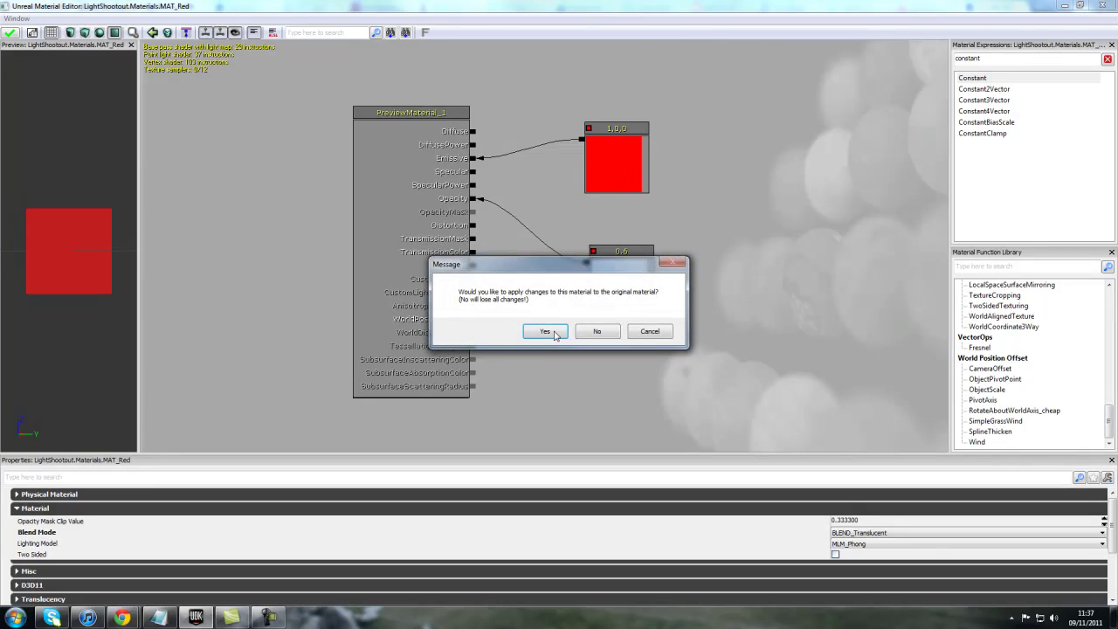
pyautogui.click(545, 332)
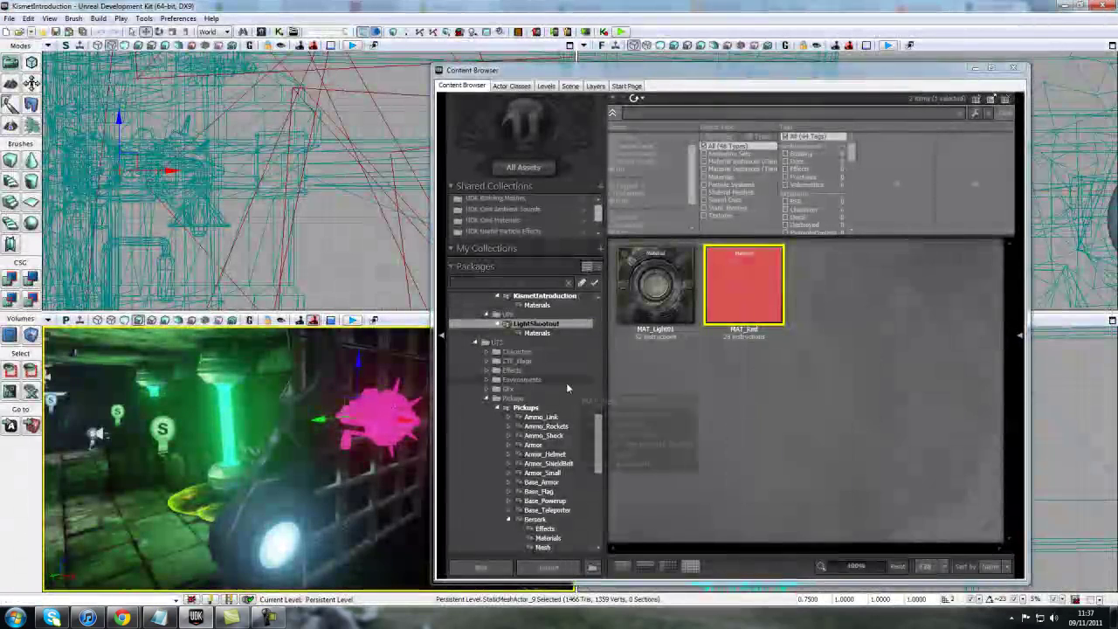
# Step: Open the properties of the red spiked static mesh and show the Materials list in its Rendering settings
pyautogui.moveTo(667, 72); pyautogui.dragTo(725, 66)
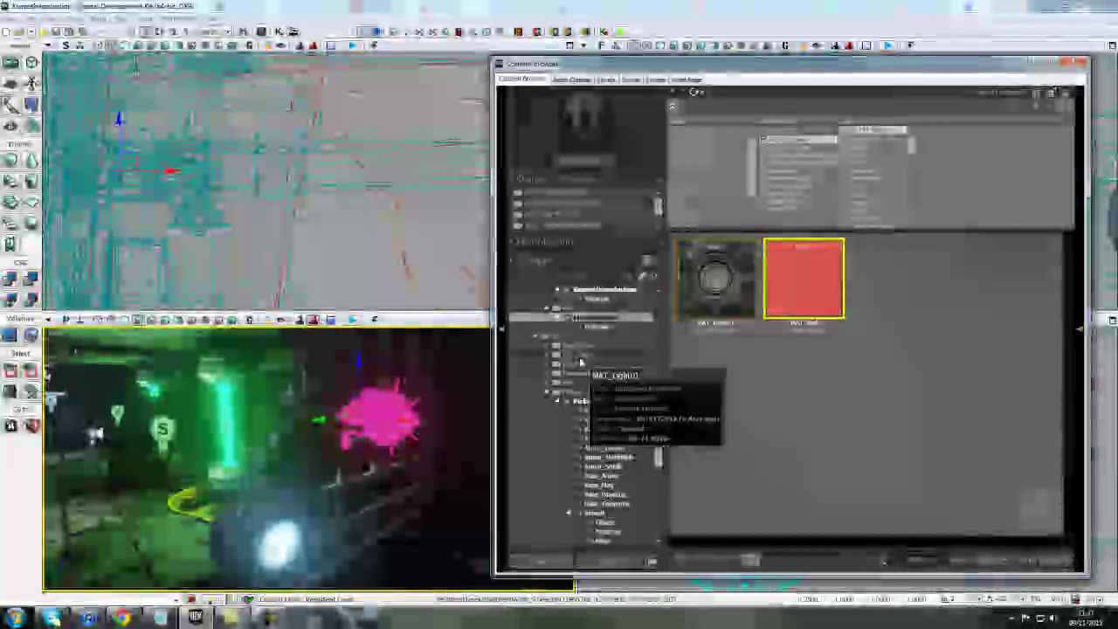
pyautogui.moveTo(374, 423); pyautogui.dragTo(396, 412, button='right')
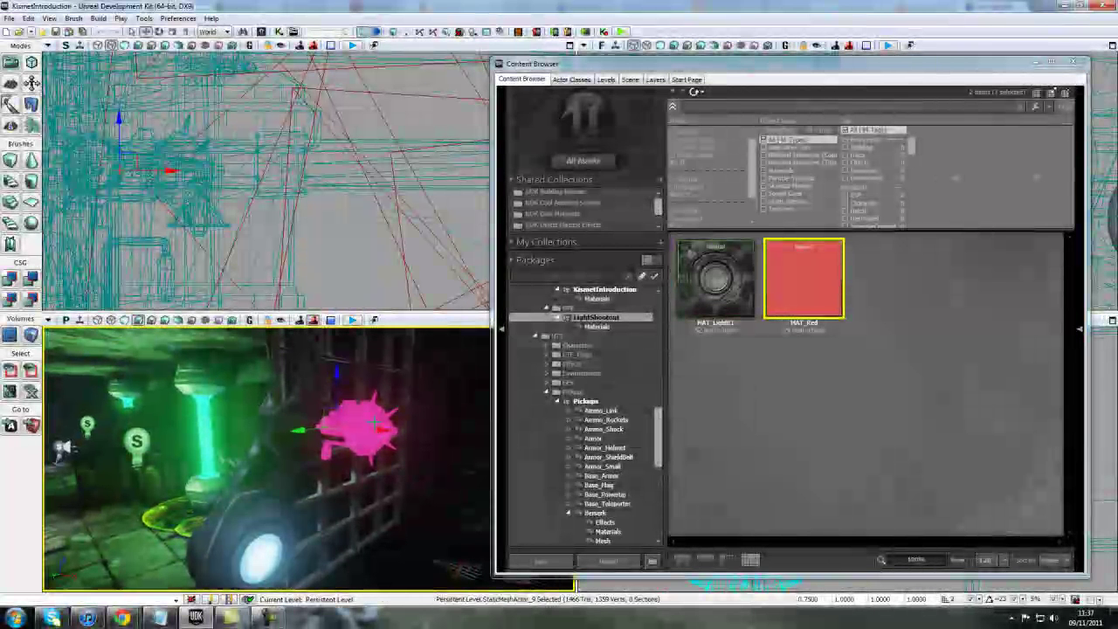
pyautogui.doubleClick(374, 423)
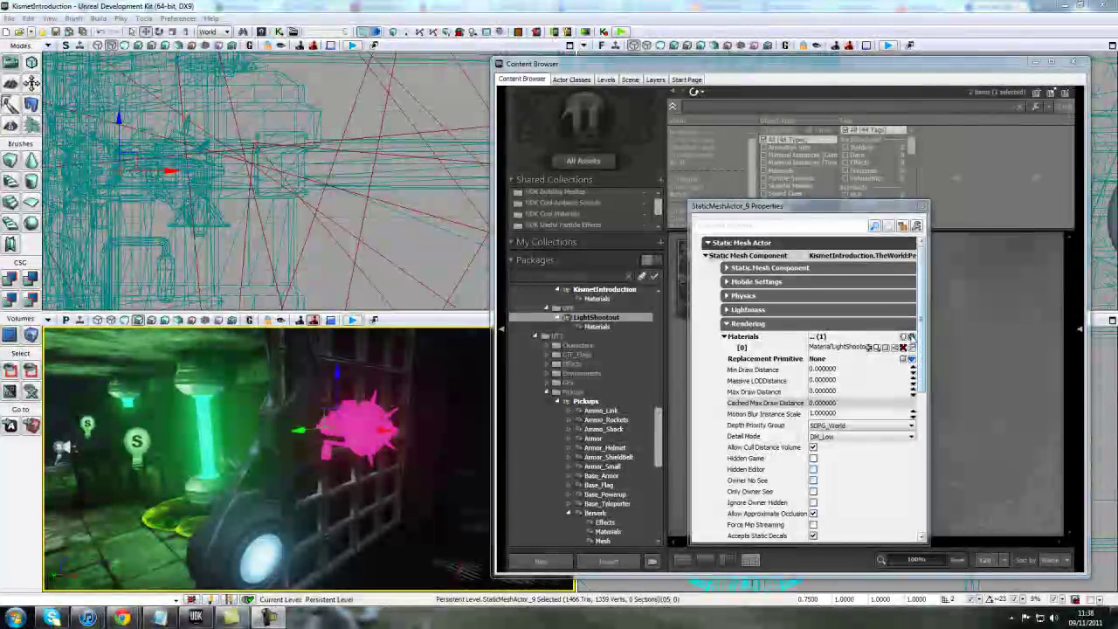
# Step: Locate the material assigned to the mesh's Materials element [0] in the Content Browser, and close the browser
pyautogui.click(877, 346)
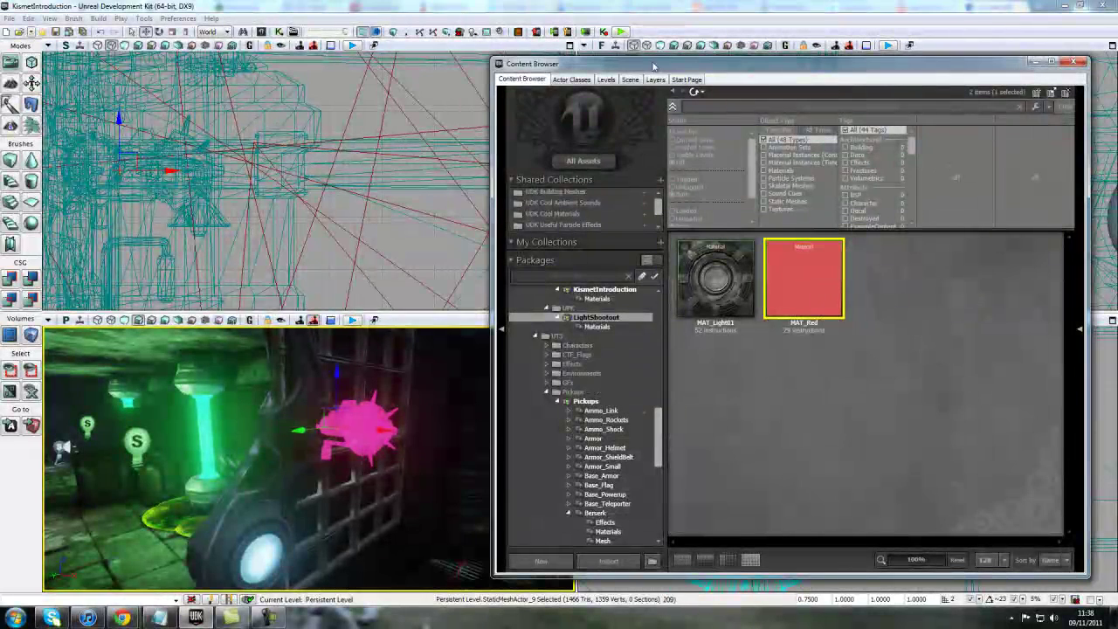
pyautogui.moveTo(642, 70); pyautogui.dragTo(556, 69)
pyautogui.click(975, 61)
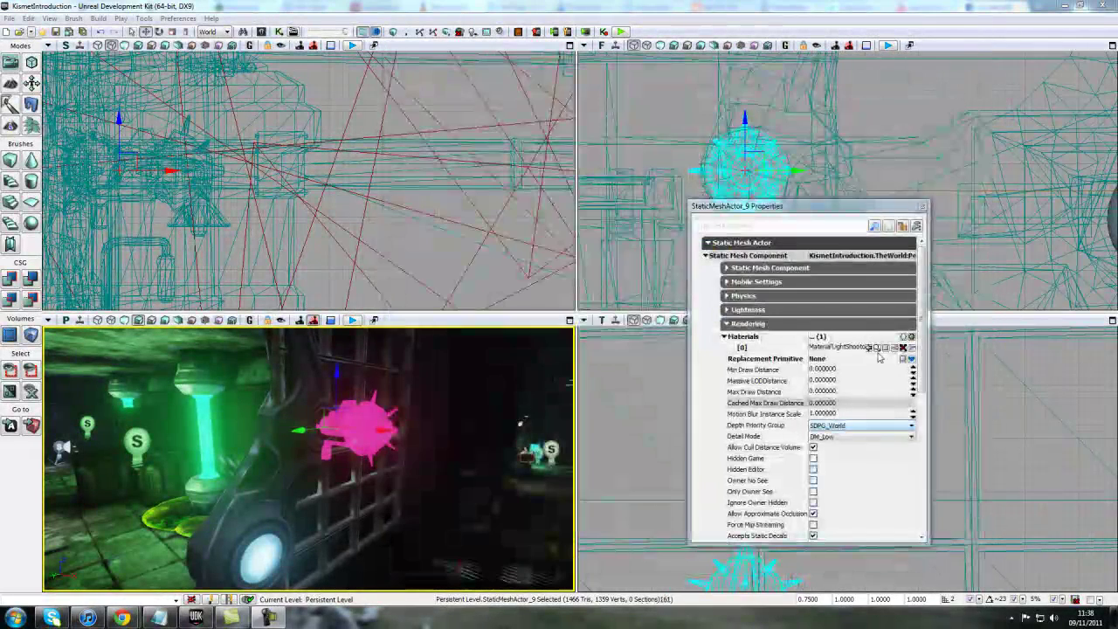
# Step: Assign the material selected in the Content Browser to the red mesh's Materials element [0], close its properties and deselect the mesh
pyautogui.click(868, 350)
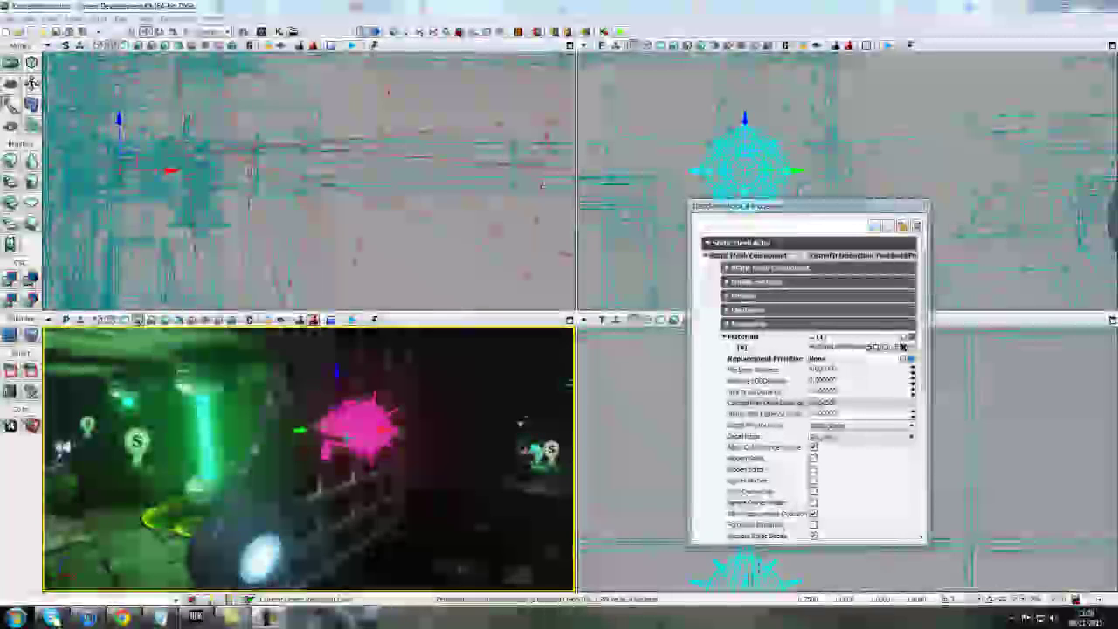
pyautogui.click(421, 246)
pyautogui.click(926, 206)
pyautogui.click(896, 90)
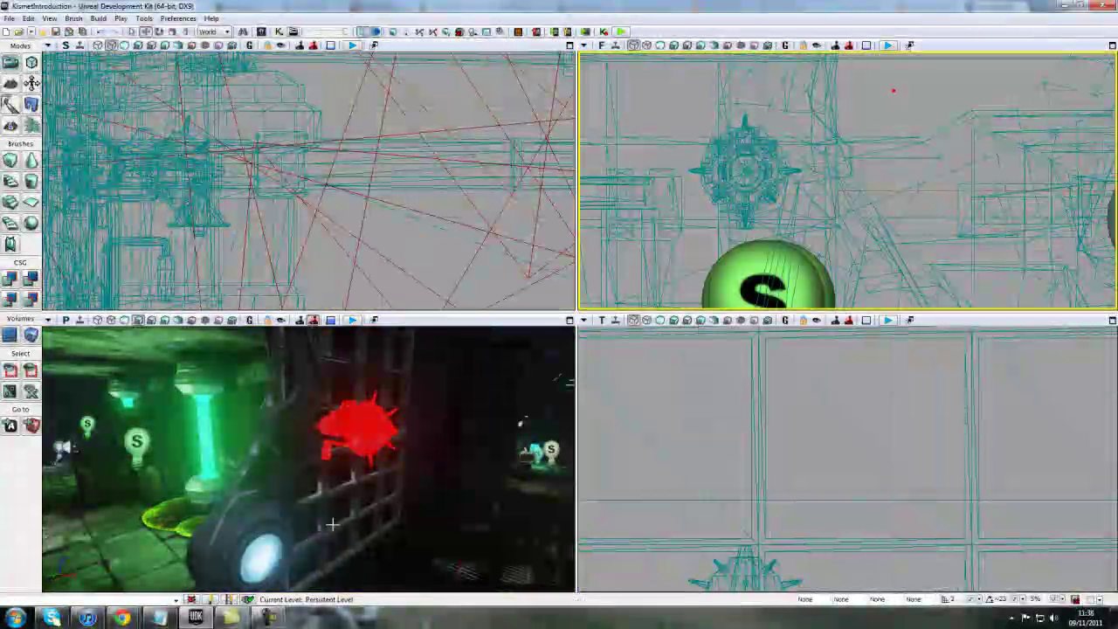
# Step: Convert the red spiked mesh and the matching mesh under the ceiling lamp to InterpActors and set their Collision Type to COLLIDE_BlockAll
pyautogui.moveTo(332, 524); pyautogui.dragTo(574, 556, button='right')
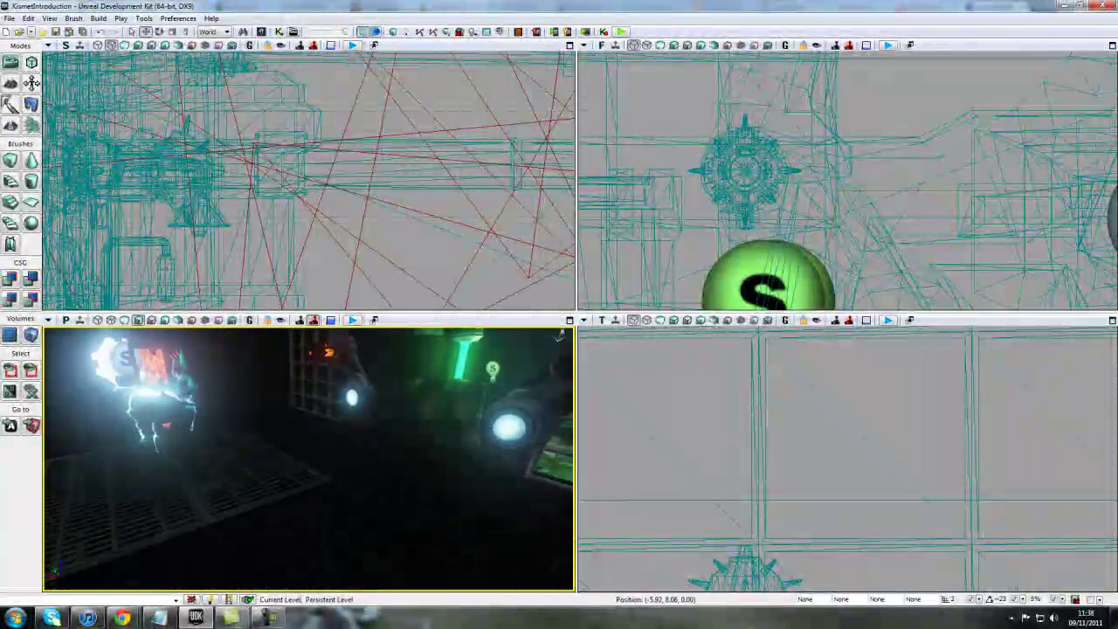
pyautogui.rightClick(574, 556)
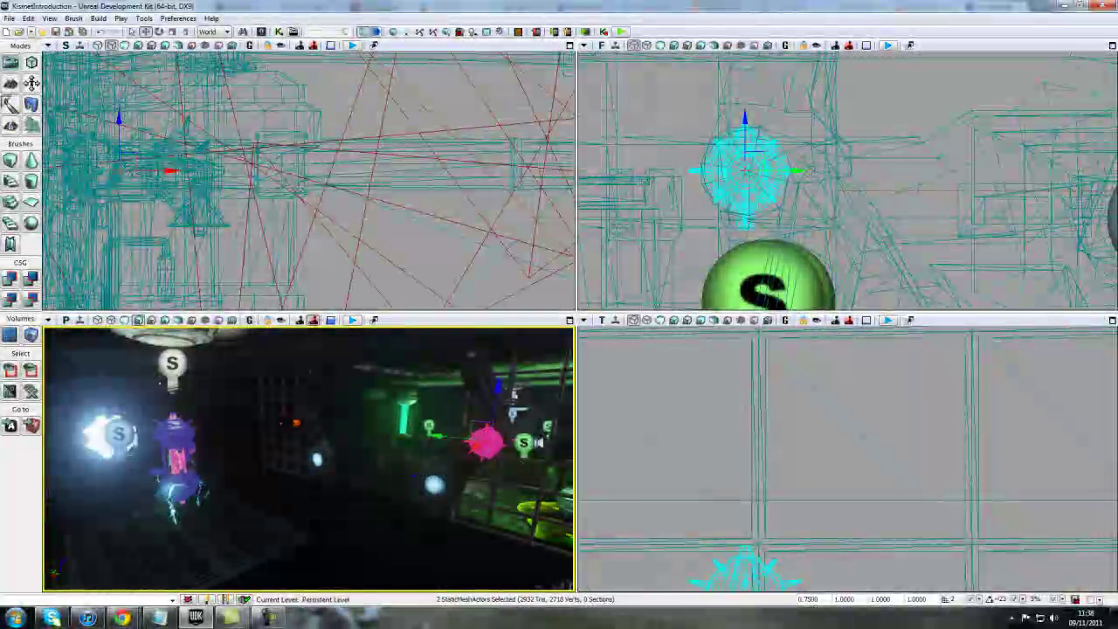
pyautogui.moveTo(119, 454); pyautogui.dragTo(118, 442, button='right')
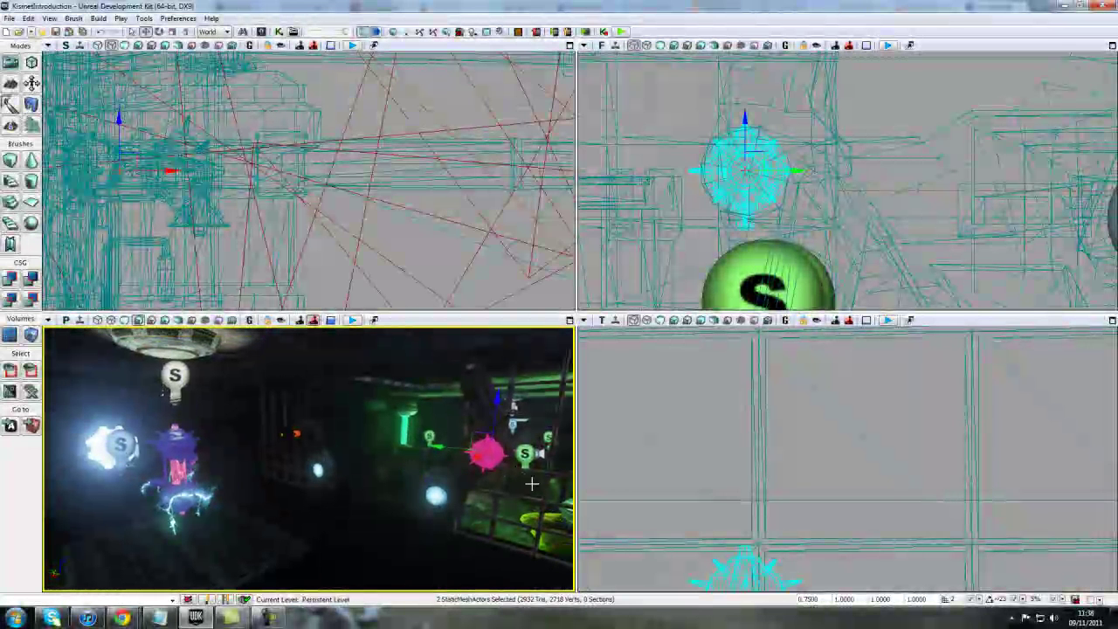
pyautogui.rightClick(495, 439)
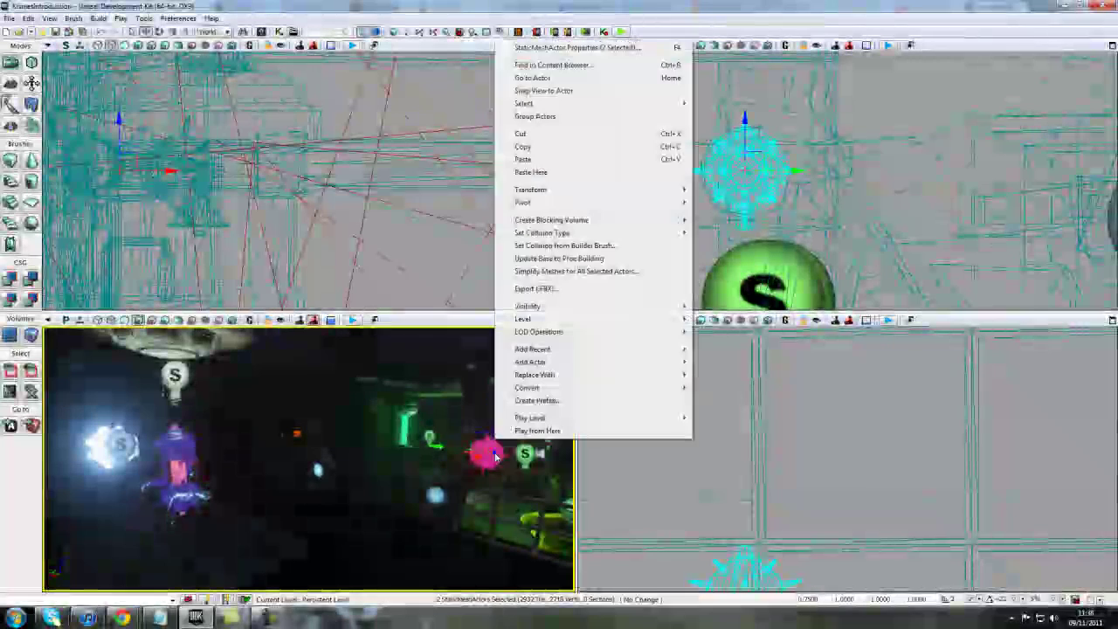
pyautogui.click(526, 387)
pyautogui.click(778, 388)
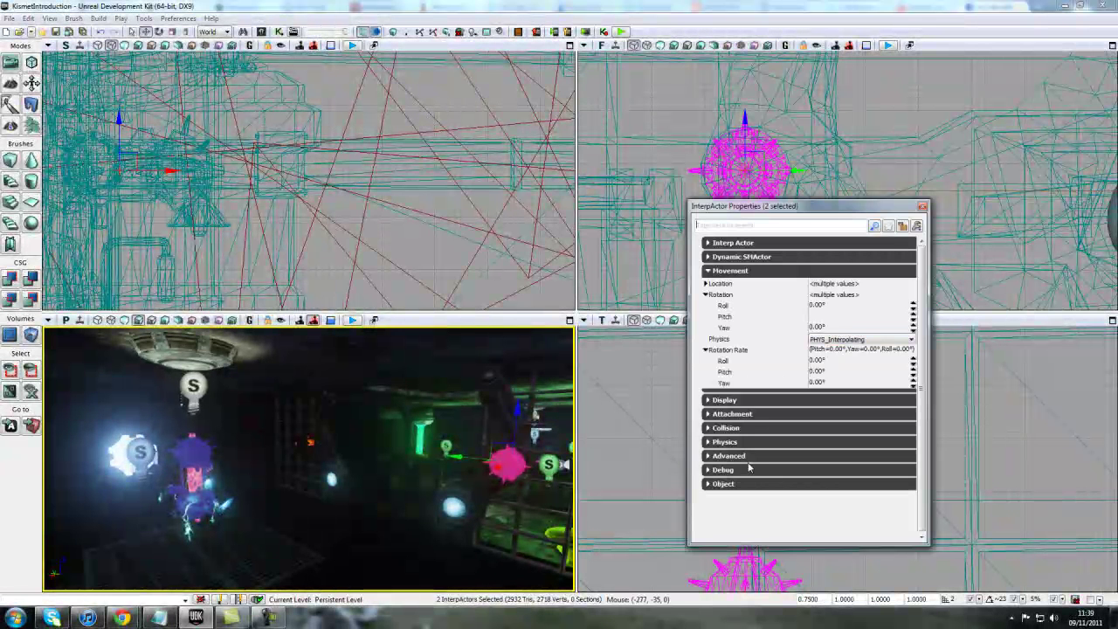
pyautogui.click(725, 427)
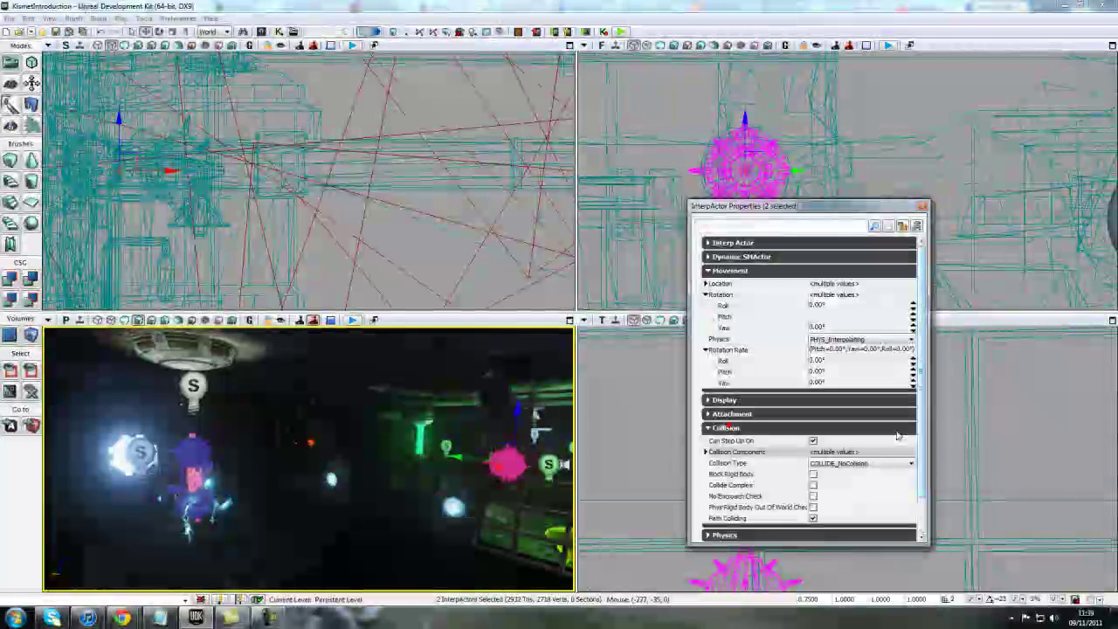
pyautogui.click(841, 463)
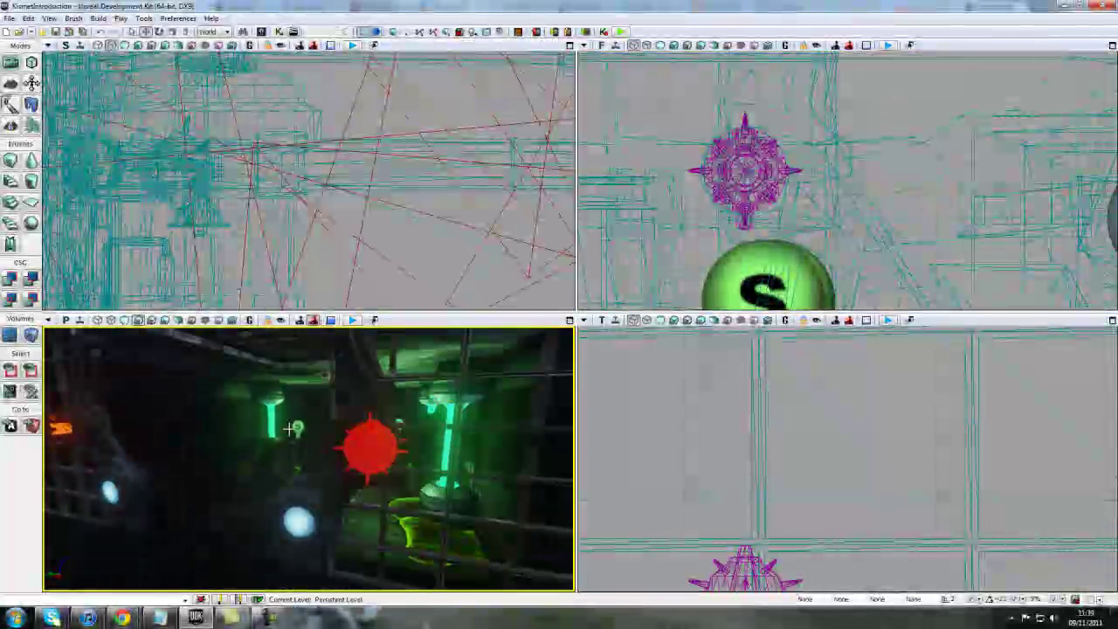
# Step: Place a copy of the red spiked InterpActor beside it and remove element [0] from the copy's Materials list
pyautogui.click(364, 459)
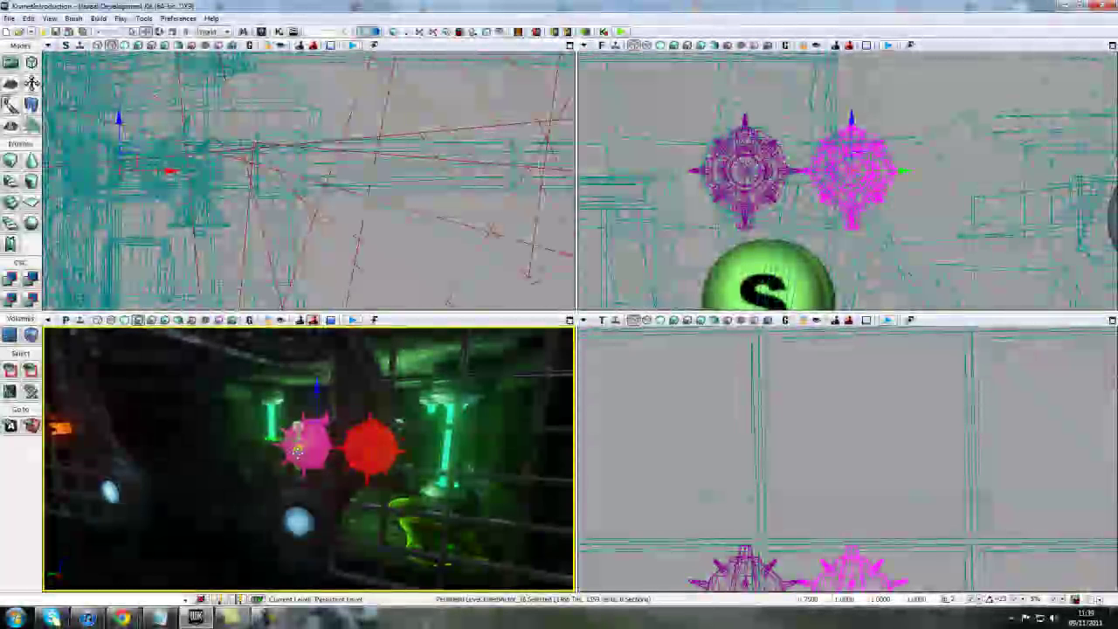
pyautogui.doubleClick(297, 450)
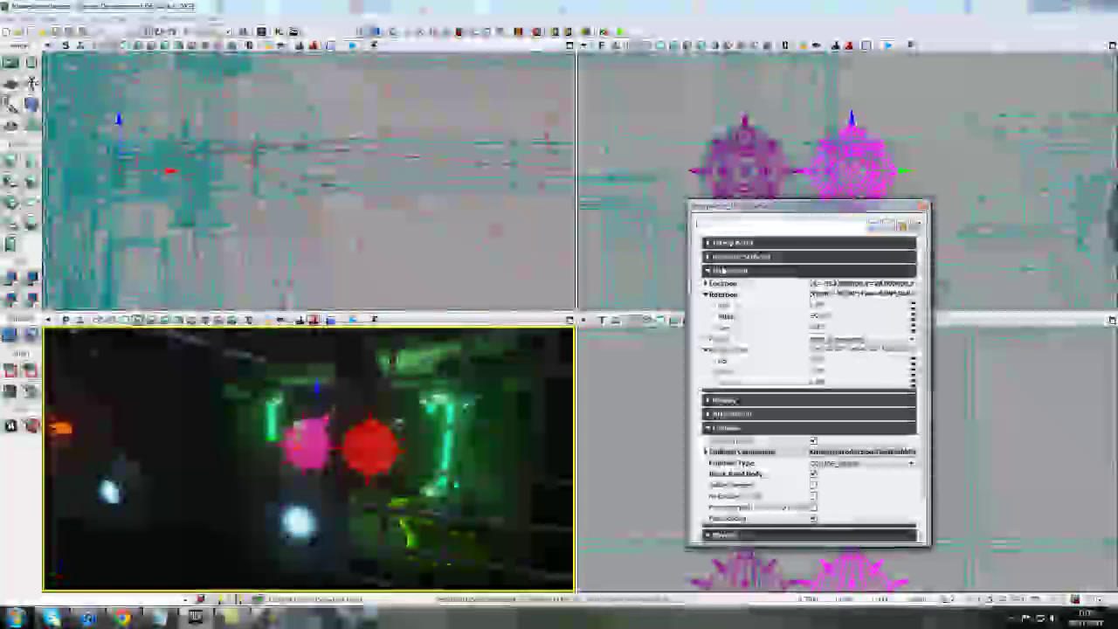
pyautogui.click(738, 226)
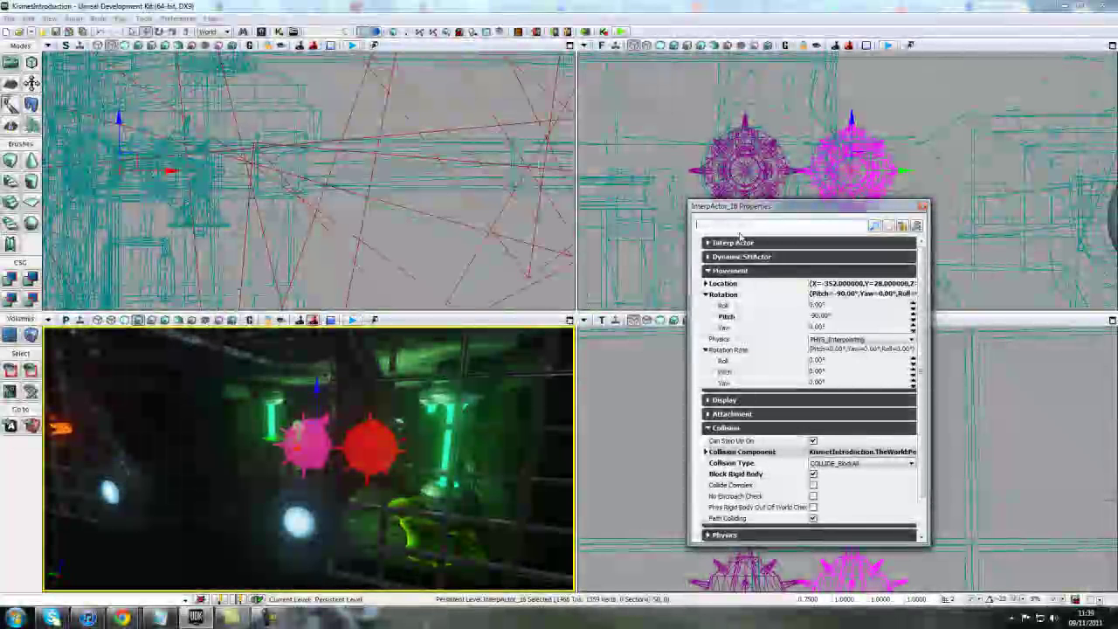
pyautogui.click(736, 258)
pyautogui.click(733, 270)
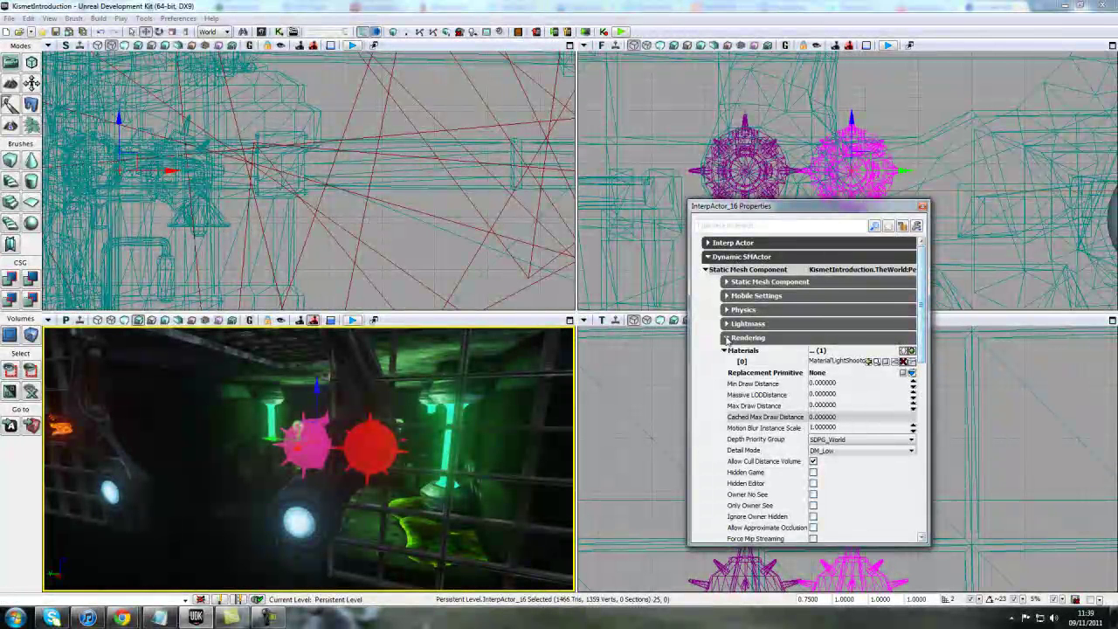
pyautogui.click(903, 360)
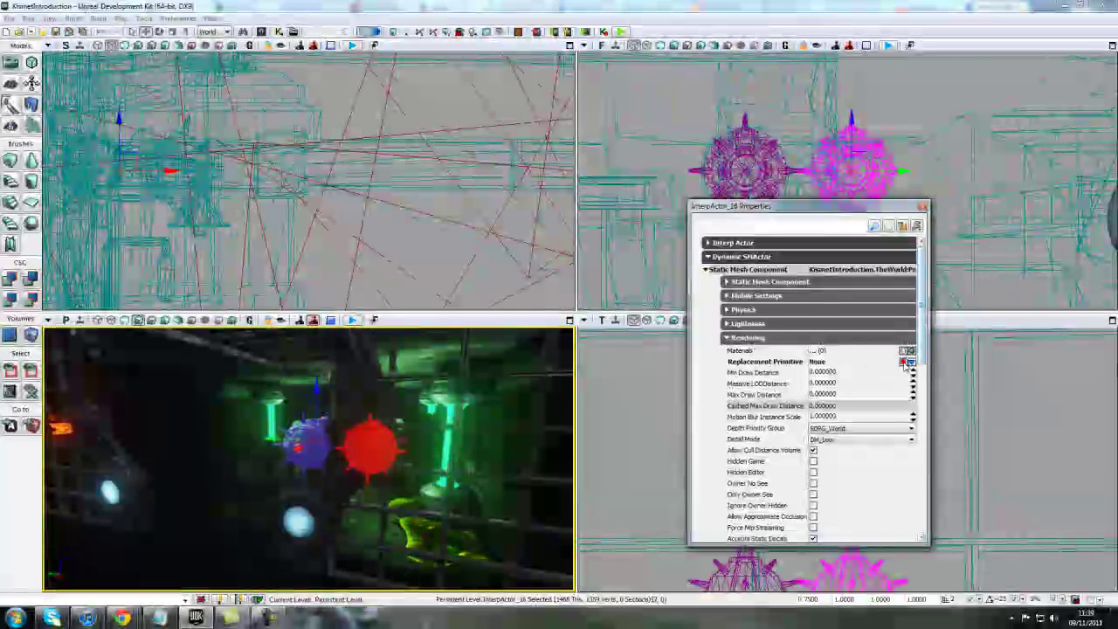
pyautogui.click(922, 207)
pyautogui.click(911, 91)
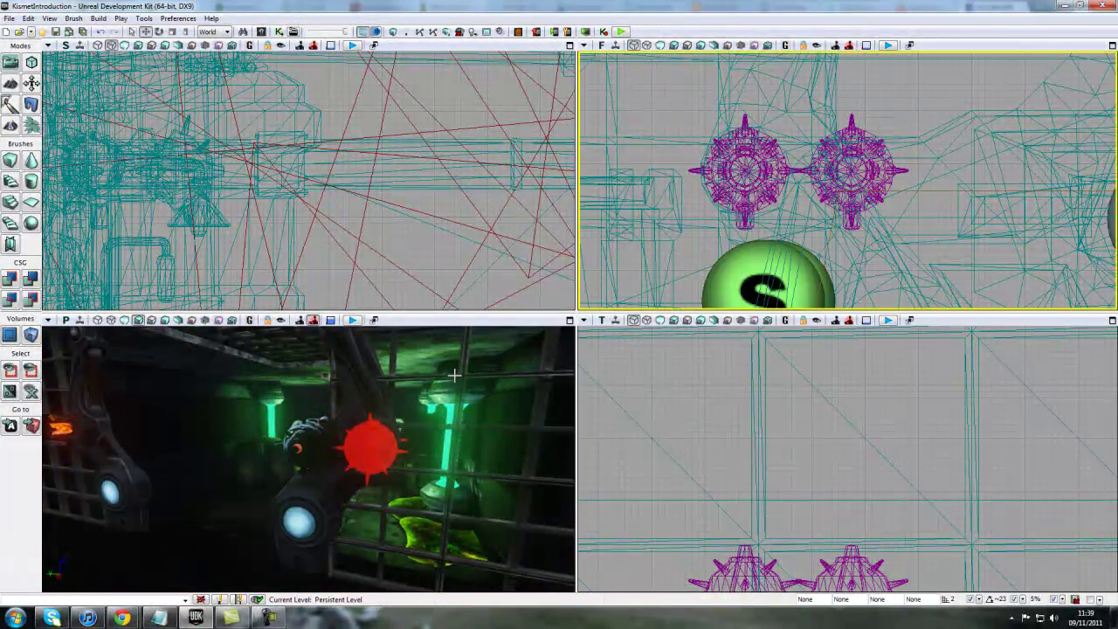
# Step: Open the copy's properties again, examine its Rendering and Display settings, and close them
pyautogui.moveTo(405, 454)
pyautogui.mouseDown(button='right')
pyautogui.moveTo(424, 471)
pyautogui.moveTo(405, 453)
pyautogui.mouseUp(button='right')
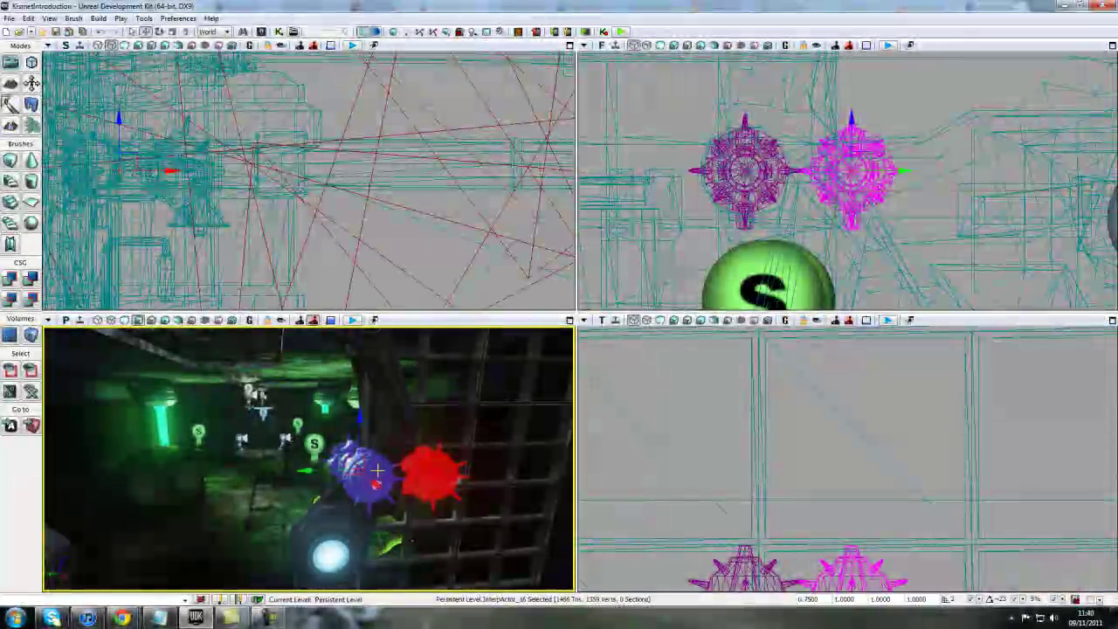
pyautogui.doubleClick(377, 471)
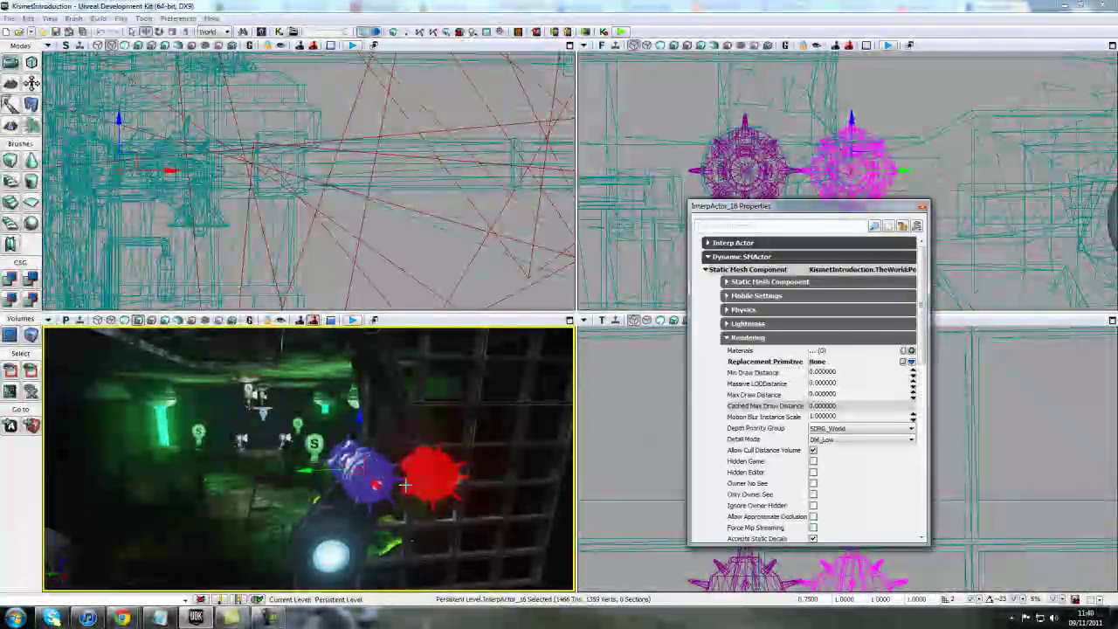
pyautogui.moveTo(923, 303); pyautogui.dragTo(924, 308)
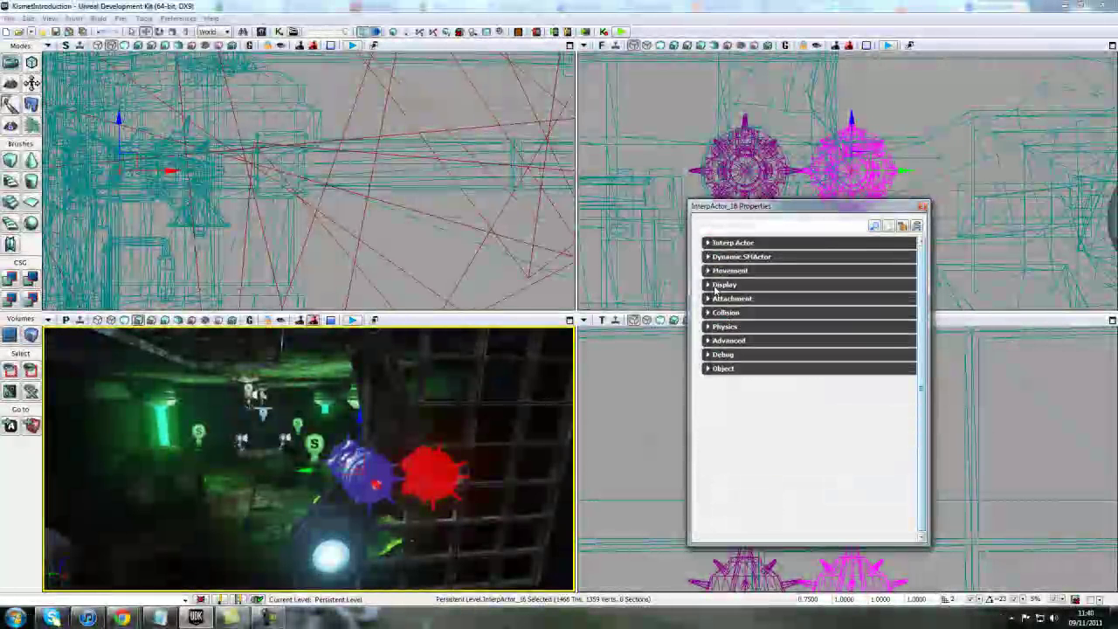
pyautogui.click(714, 286)
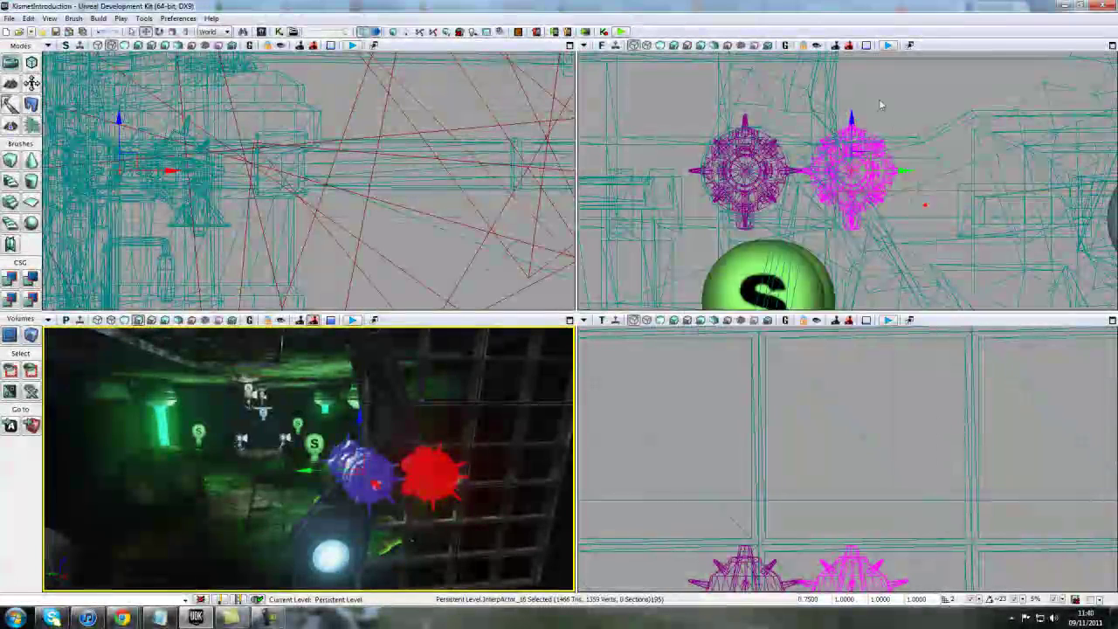
# Step: Select the spiked InterpActor under the ceiling lamp in the middle of the room and inspect it in the perspective view
pyautogui.moveTo(398, 526); pyautogui.dragTo(391, 494, button='right')
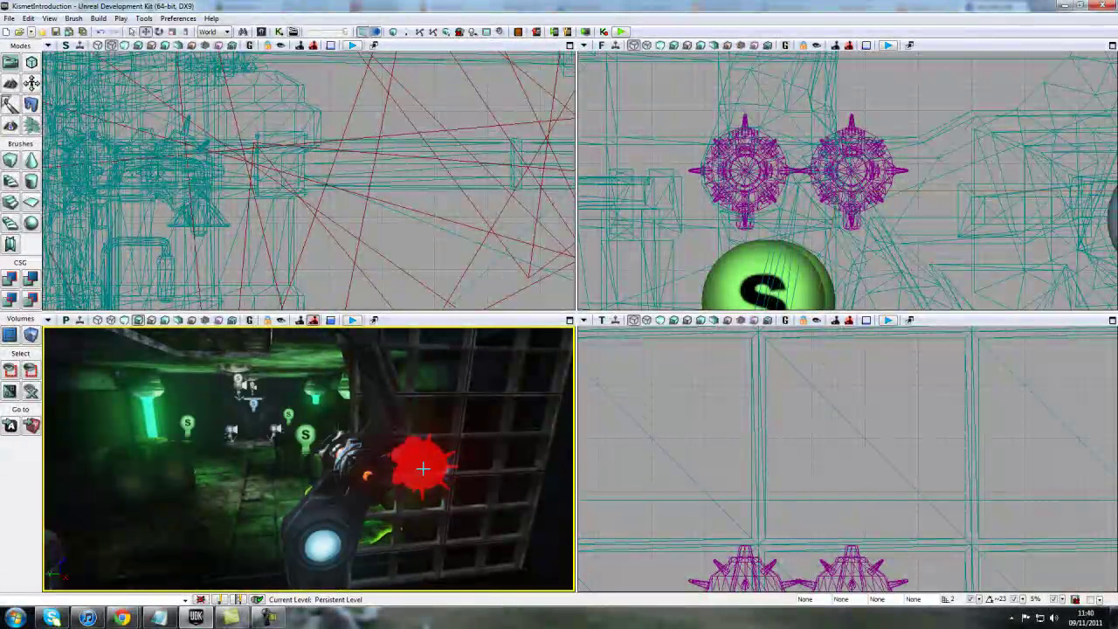
pyautogui.moveTo(422, 468); pyautogui.dragTo(357, 515)
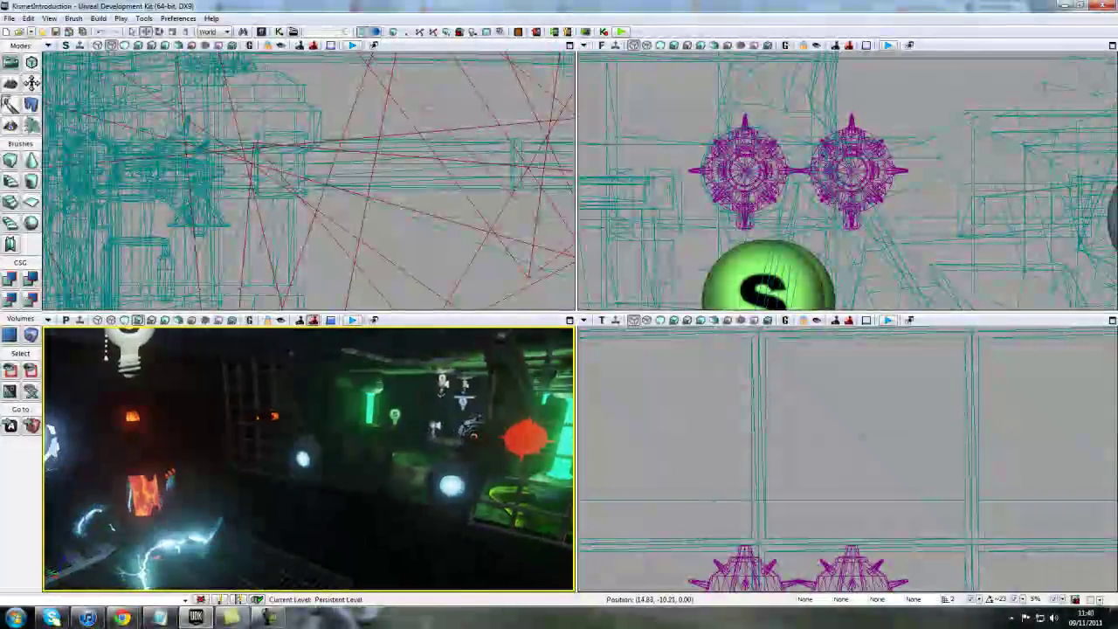
pyautogui.moveTo(362, 476); pyautogui.dragTo(297, 485)
pyautogui.click(174, 437)
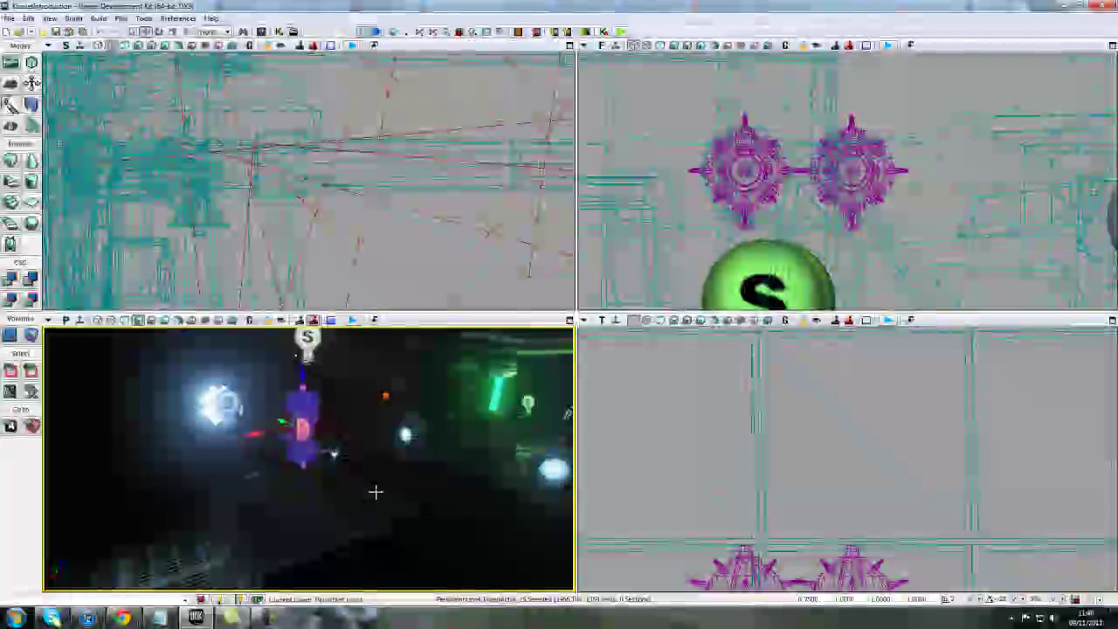
pyautogui.moveTo(374, 491); pyautogui.dragTo(319, 521)
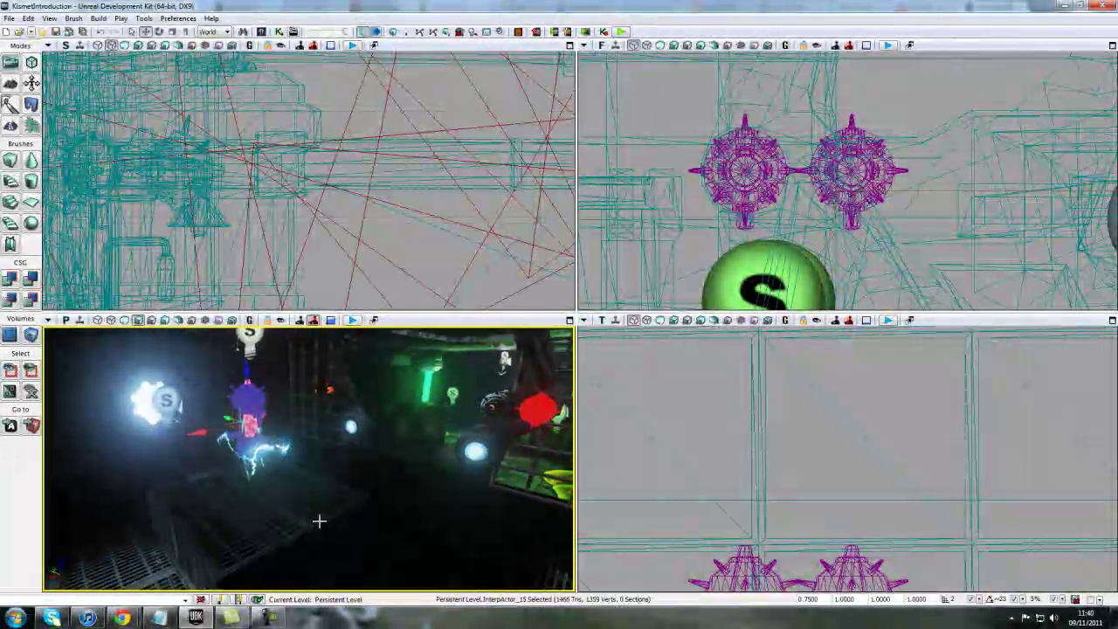
pyautogui.moveTo(319, 522); pyautogui.dragTo(326, 510, button='right')
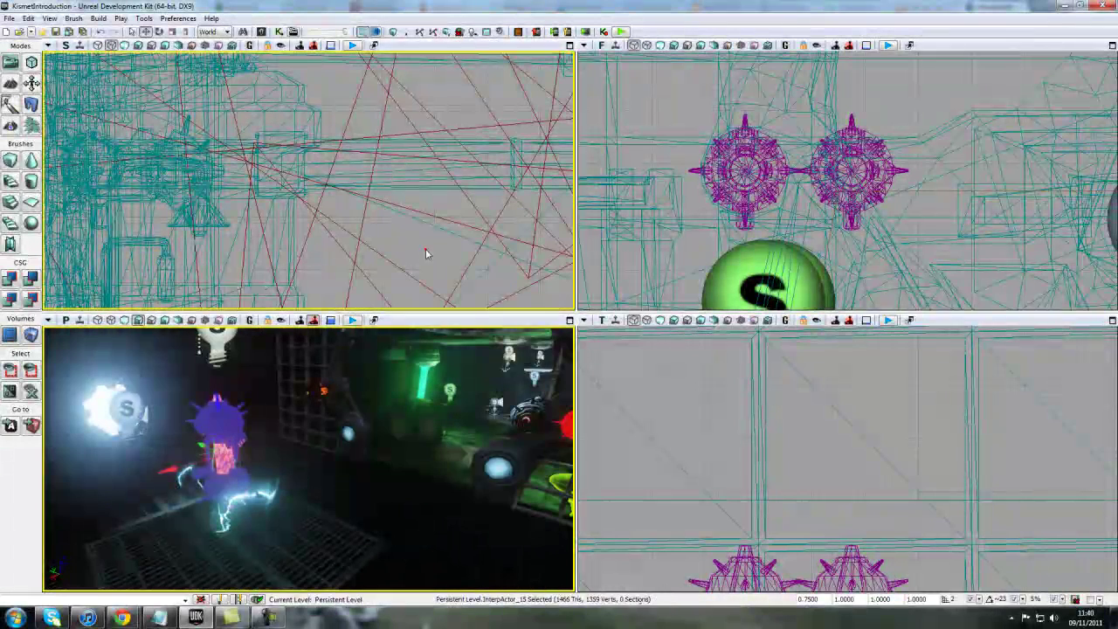
pyautogui.click(226, 419)
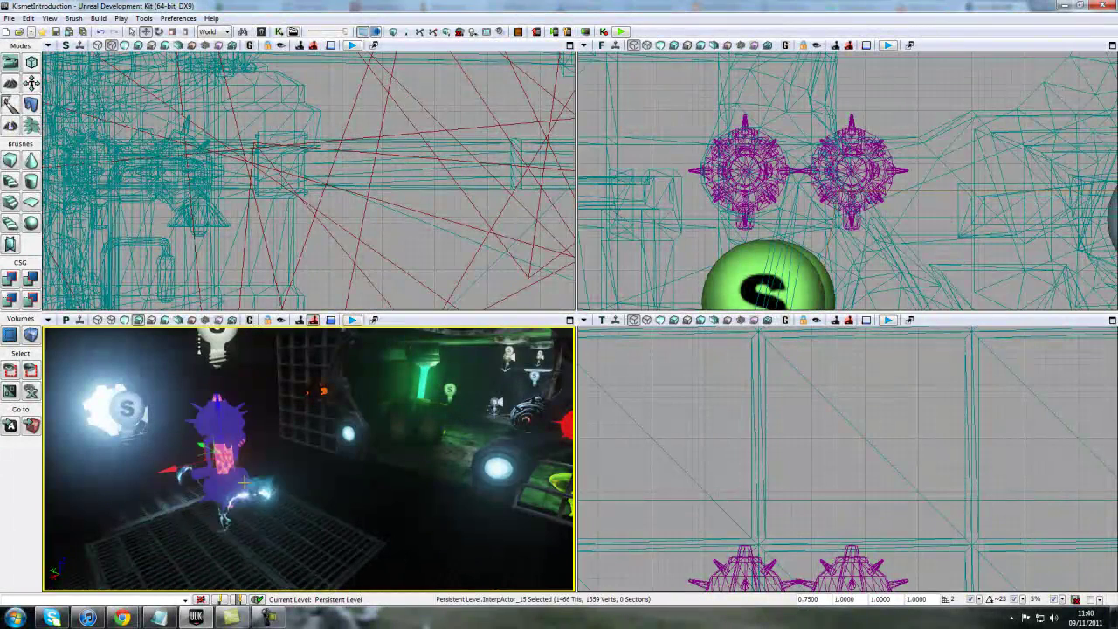
# Step: Build a cube builder brush around the central spiked mesh
pyautogui.click(12, 161)
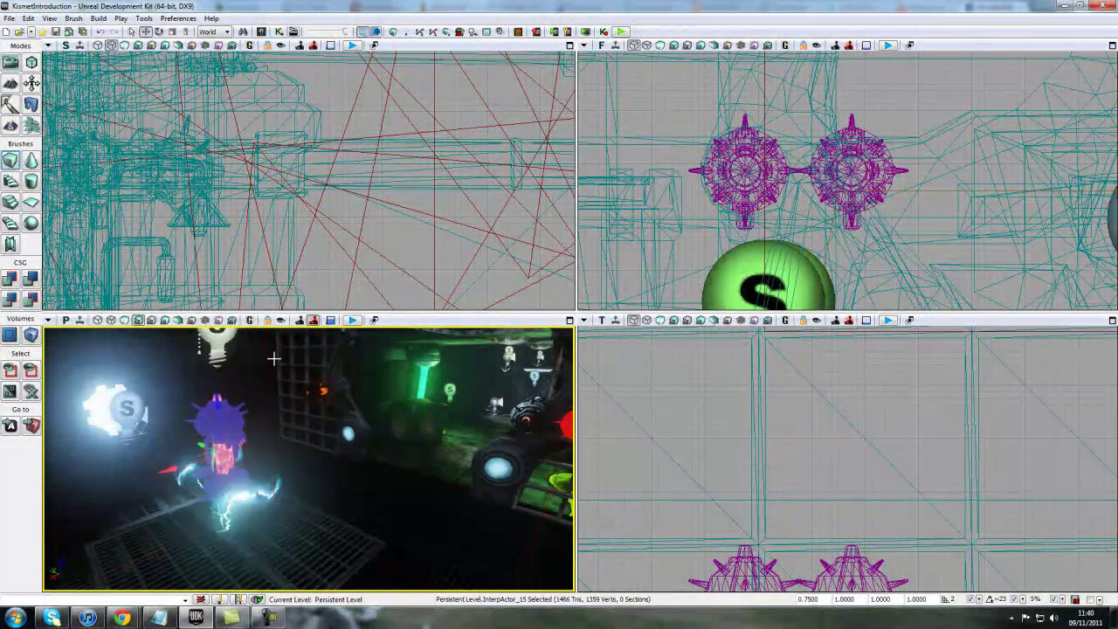
pyautogui.moveTo(447, 490); pyautogui.dragTo(447, 537)
pyautogui.click(876, 498)
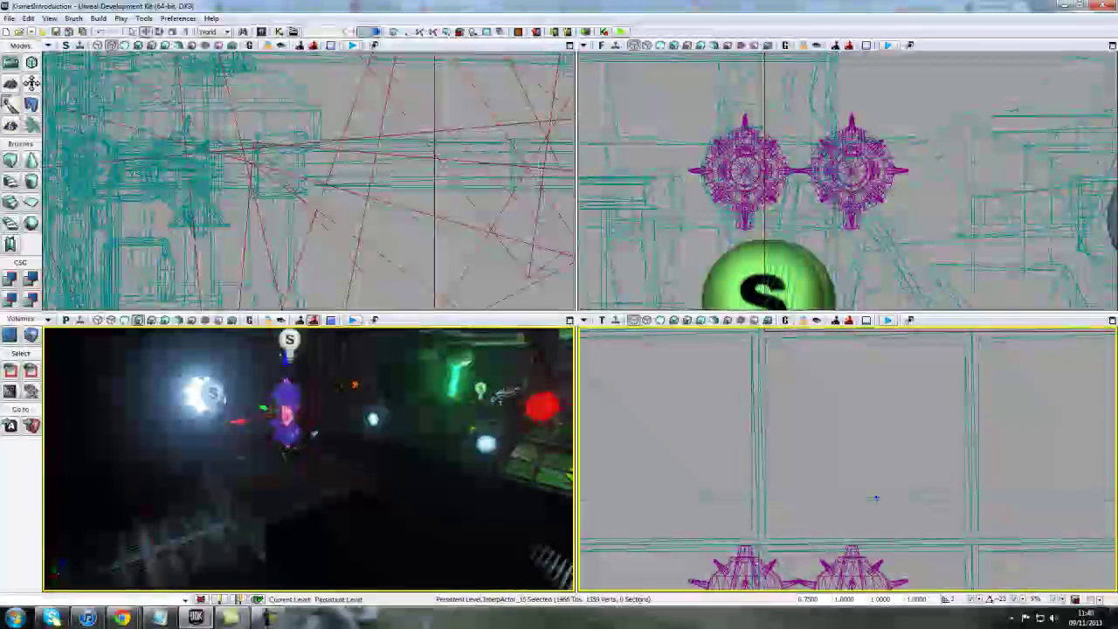
pyautogui.scroll(-10, 876, 498)
pyautogui.moveTo(717, 392); pyautogui.dragTo(718, 466, button='right')
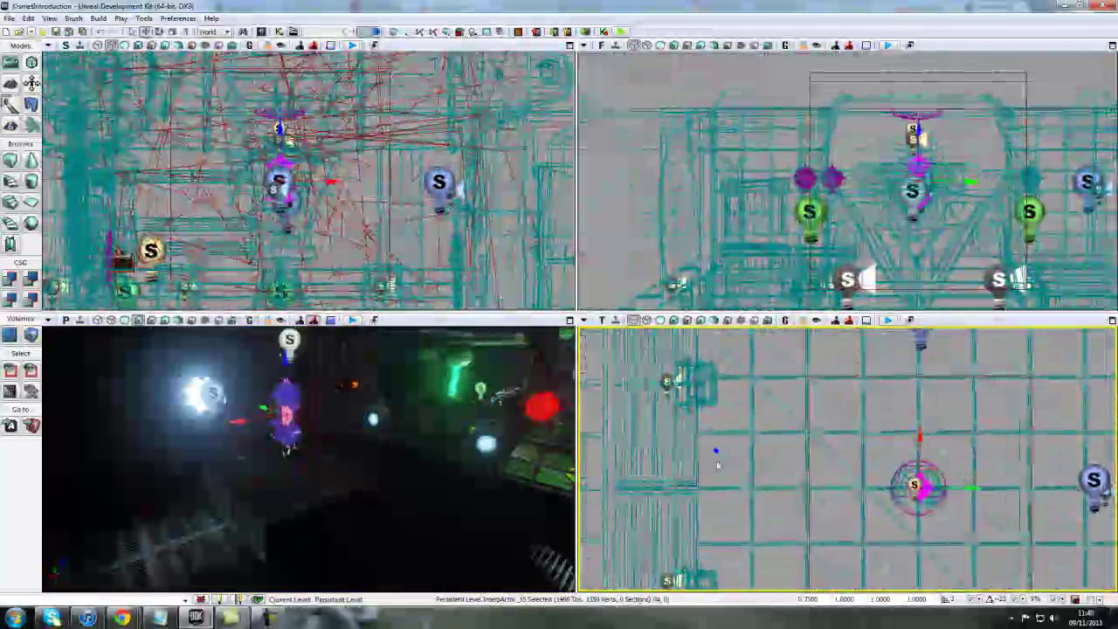
# Step: Select all static meshes matching the tile mesh that covers the brush in the top view, and hide them
pyautogui.click(743, 379)
pyautogui.rightClick(829, 458)
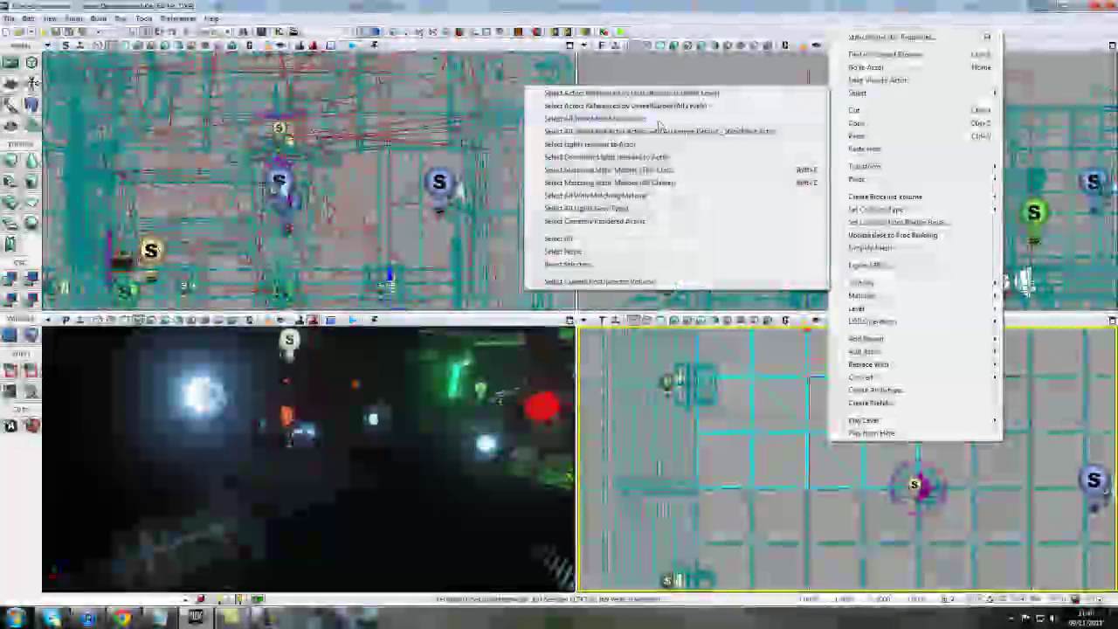
pyautogui.click(579, 172)
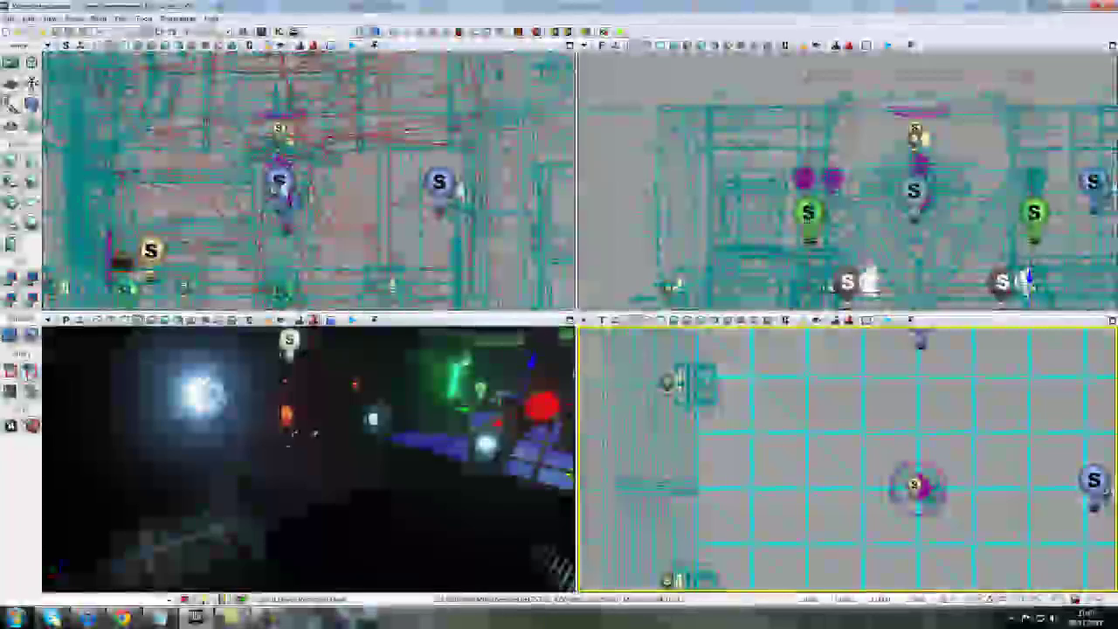
pyautogui.click(31, 371)
# Step: Select the cube builder brush and check its extent around the central spiked mesh
pyautogui.scroll(-1, 847, 459)
pyautogui.scroll(-2, 847, 454)
pyautogui.moveTo(908, 428); pyautogui.dragTo(807, 444)
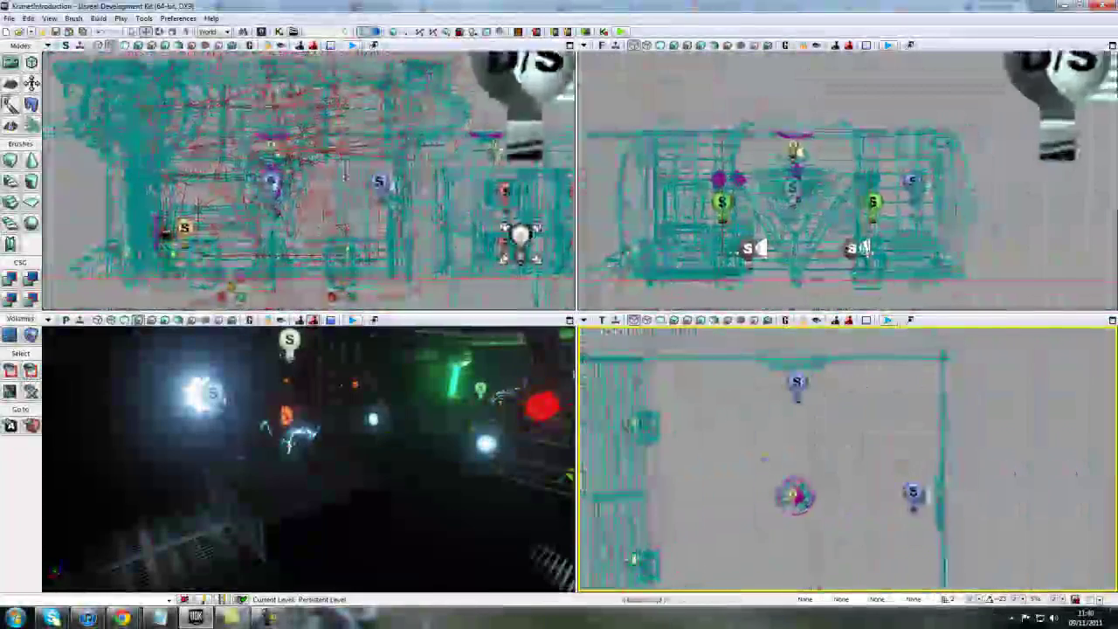
pyautogui.scroll(1, 821, 445)
pyautogui.click(795, 415)
pyautogui.moveTo(834, 539); pyautogui.dragTo(833, 498)
pyautogui.scroll(1, 839, 526)
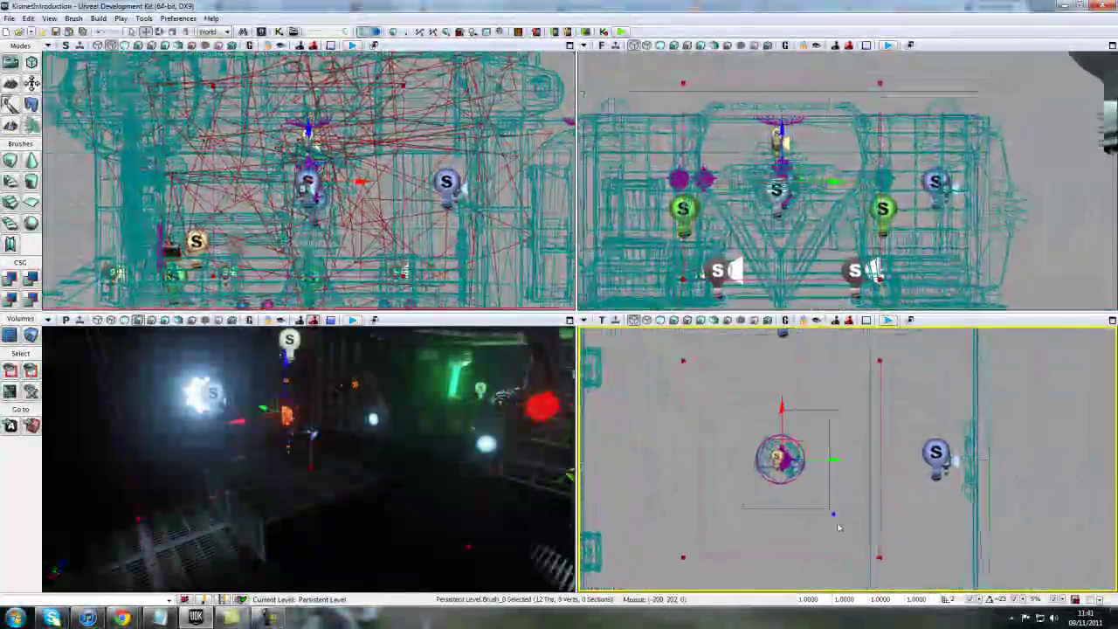
pyautogui.scroll(-1, 778, 538)
pyautogui.scroll(1, 774, 545)
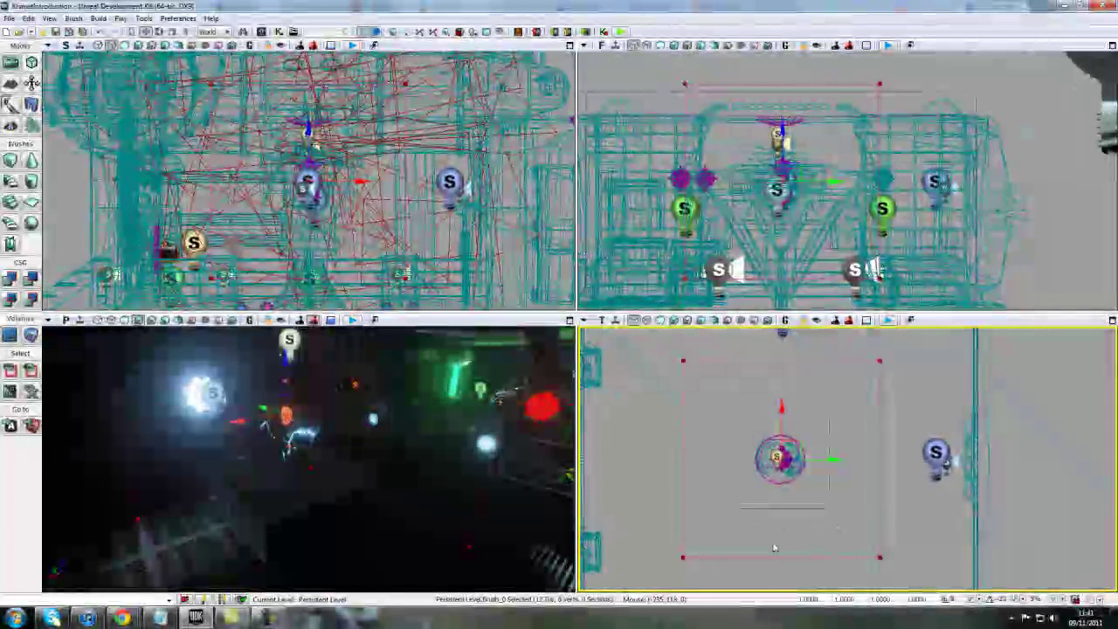
pyautogui.scroll(2, 740, 505)
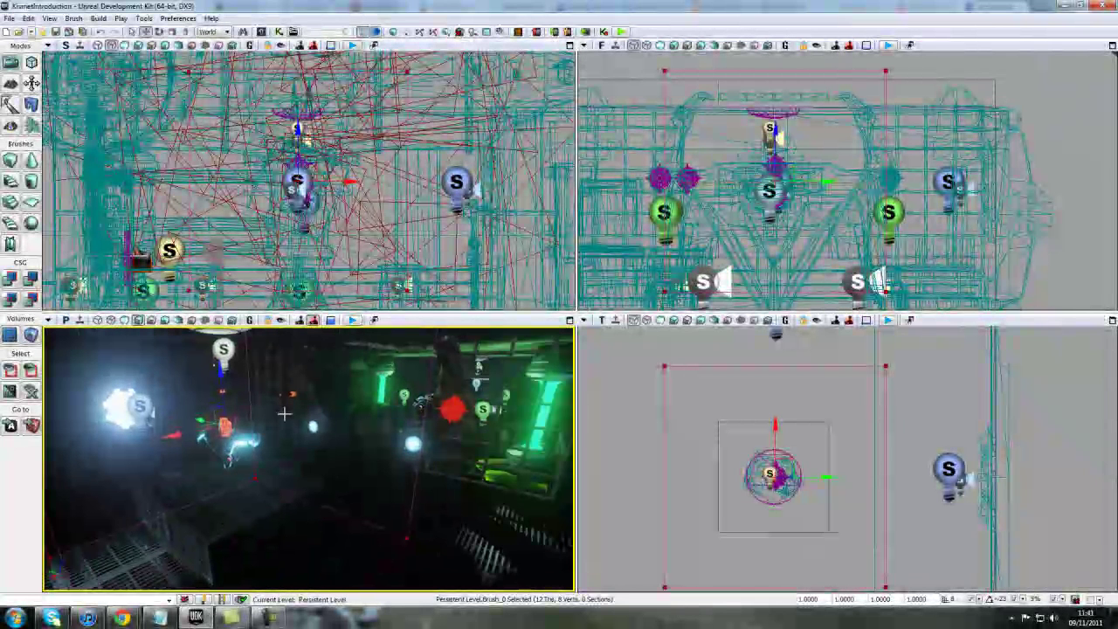
pyautogui.moveTo(262, 489)
pyautogui.mouseDown(button='right')
pyautogui.moveTo(306, 489)
pyautogui.moveTo(262, 489)
pyautogui.mouseUp(button='right')
pyautogui.moveTo(298, 432); pyautogui.dragTo(317, 487)
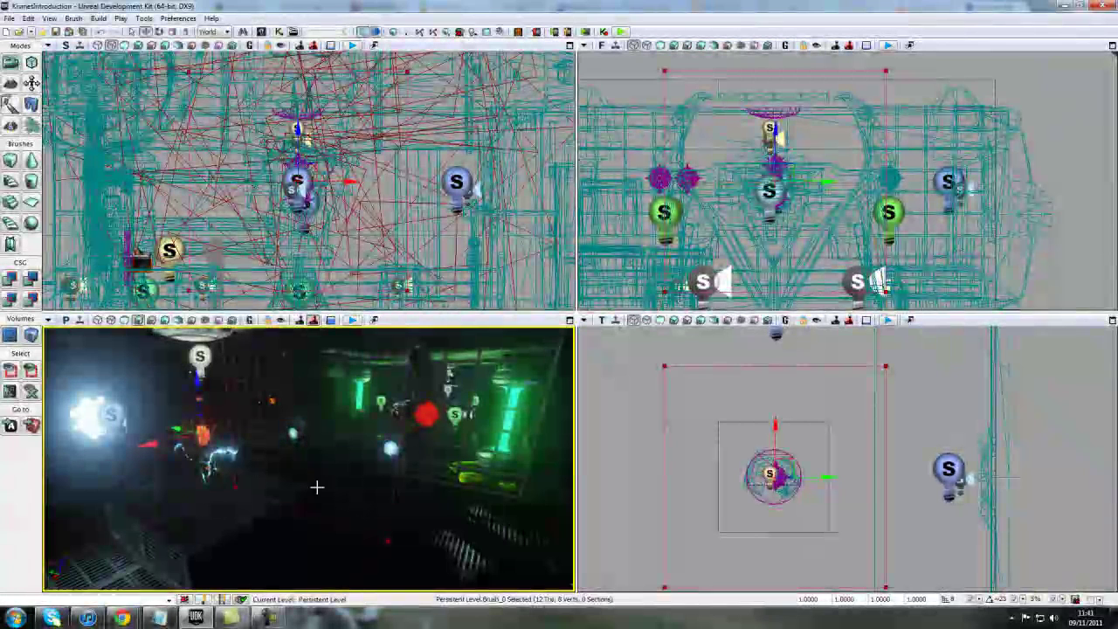
# Step: Create a TriggerVolume from the cube builder brush around the central spiked mesh, and select it with the builder brush moved aside
pyautogui.click(697, 393)
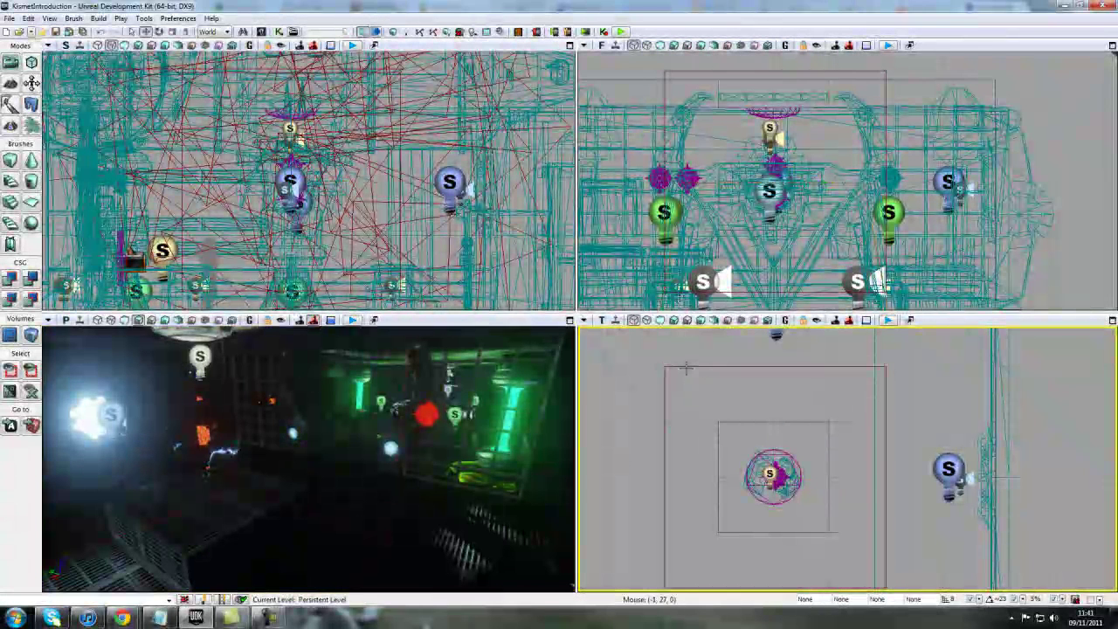
pyautogui.click(10, 160)
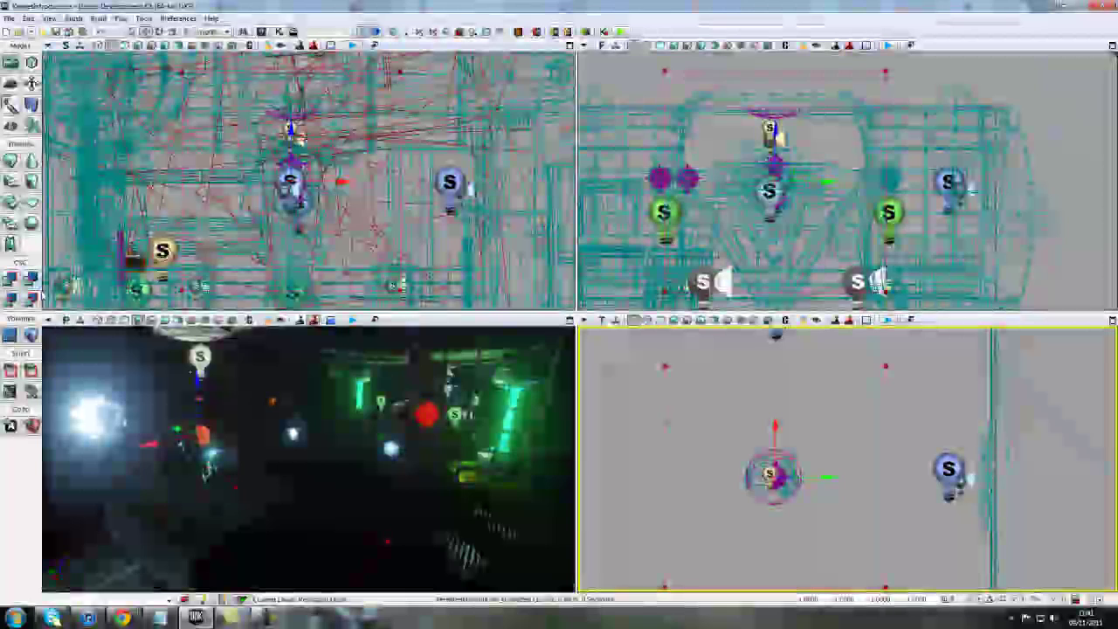
pyautogui.click(32, 337)
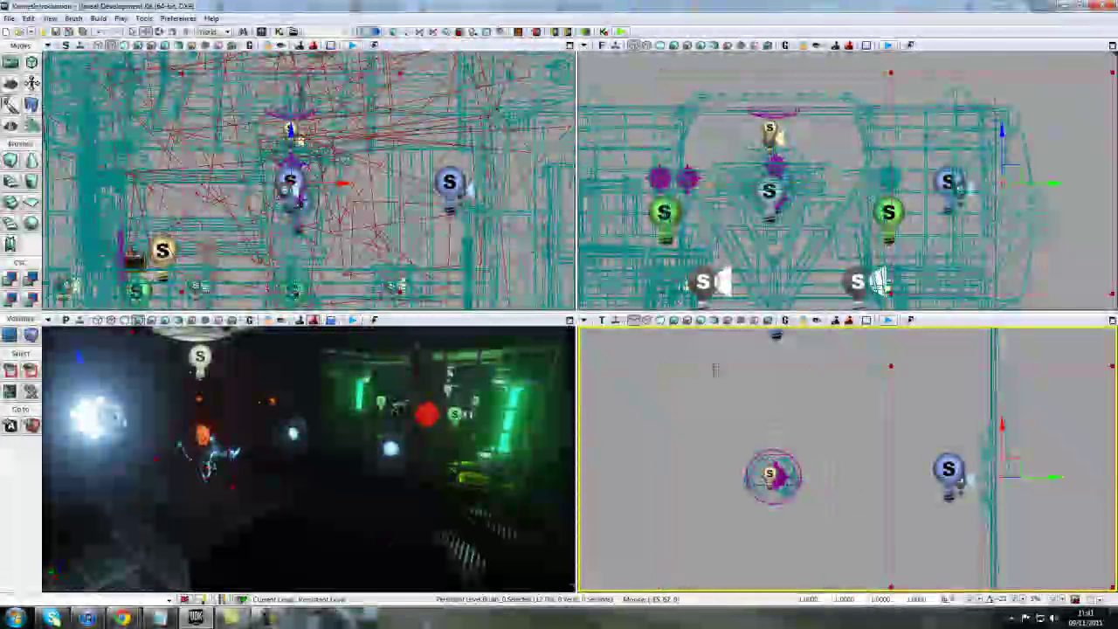
pyautogui.click(716, 368)
pyautogui.moveTo(407, 499)
pyautogui.mouseDown(button='right')
pyautogui.moveTo(287, 509)
pyautogui.moveTo(450, 514)
pyautogui.mouseUp(button='right')
pyautogui.moveTo(412, 476); pyautogui.dragTo(529, 510)
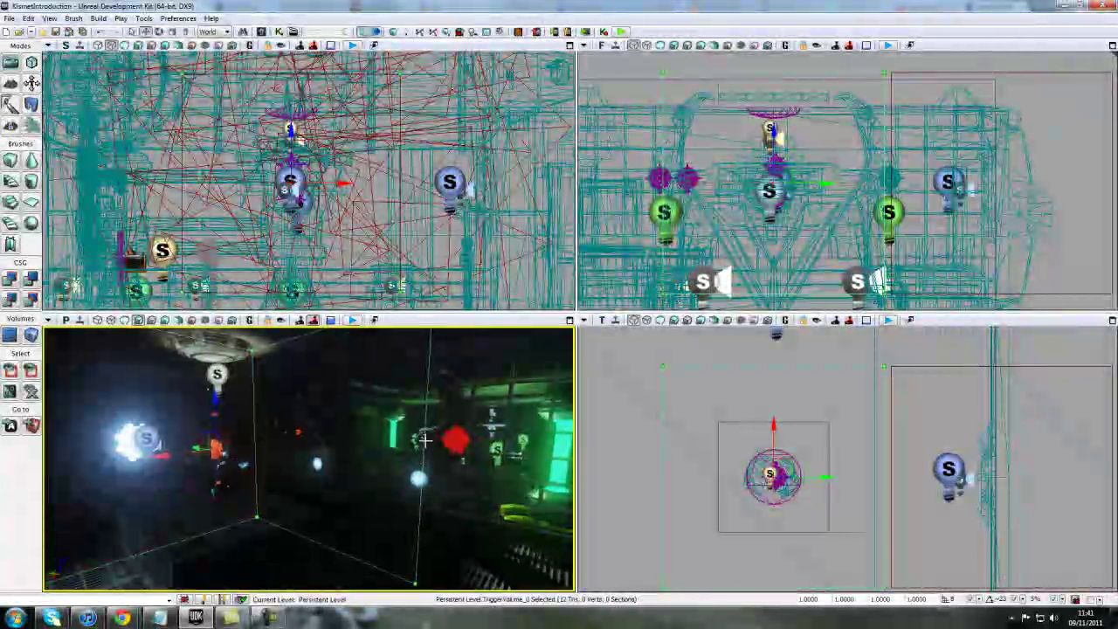
# Step: Open the level's Kismet graph and move the Toggle node with its object variables above the Set Physics nodes
pyautogui.click(279, 32)
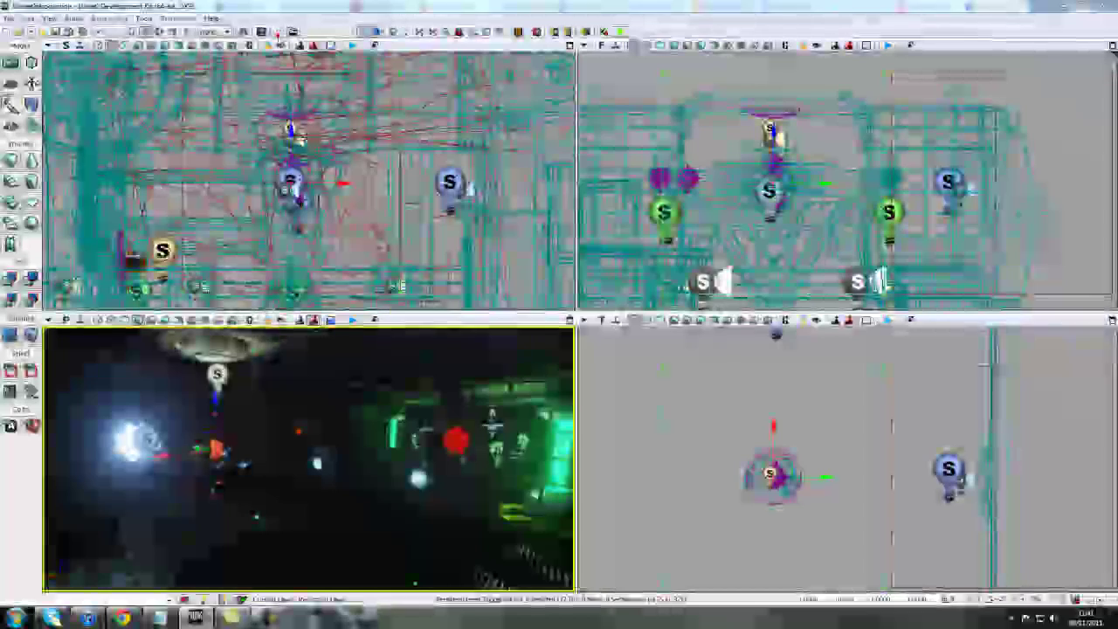
pyautogui.scroll(-5, 660, 175)
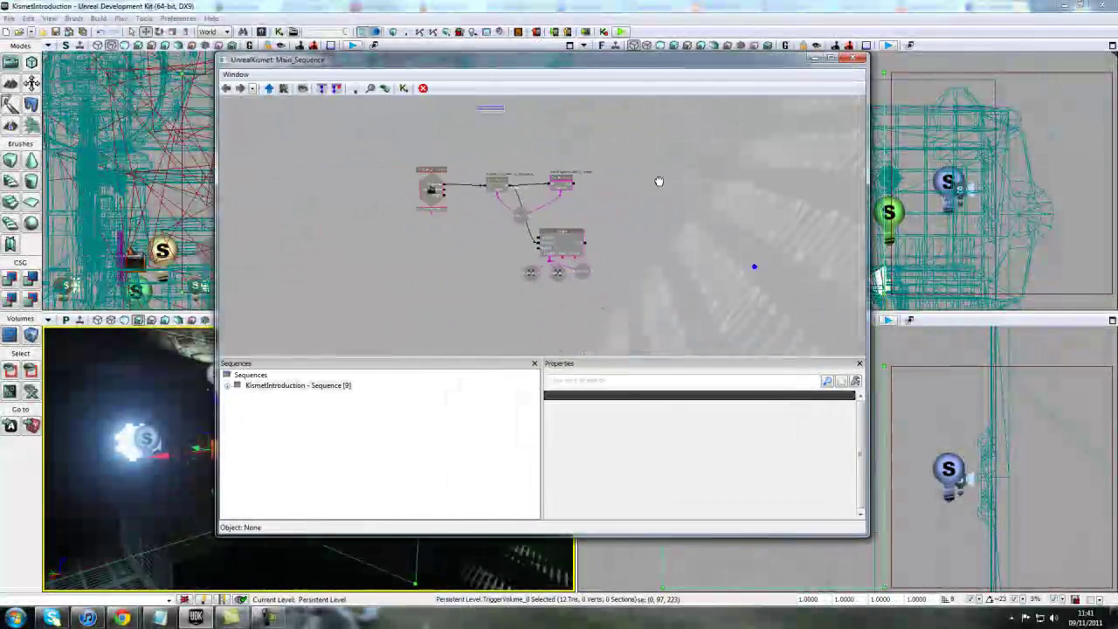
pyautogui.moveTo(659, 180)
pyautogui.mouseDown()
pyautogui.moveTo(679, 237)
pyautogui.moveTo(664, 189)
pyautogui.mouseUp()
pyautogui.scroll(3, 665, 193)
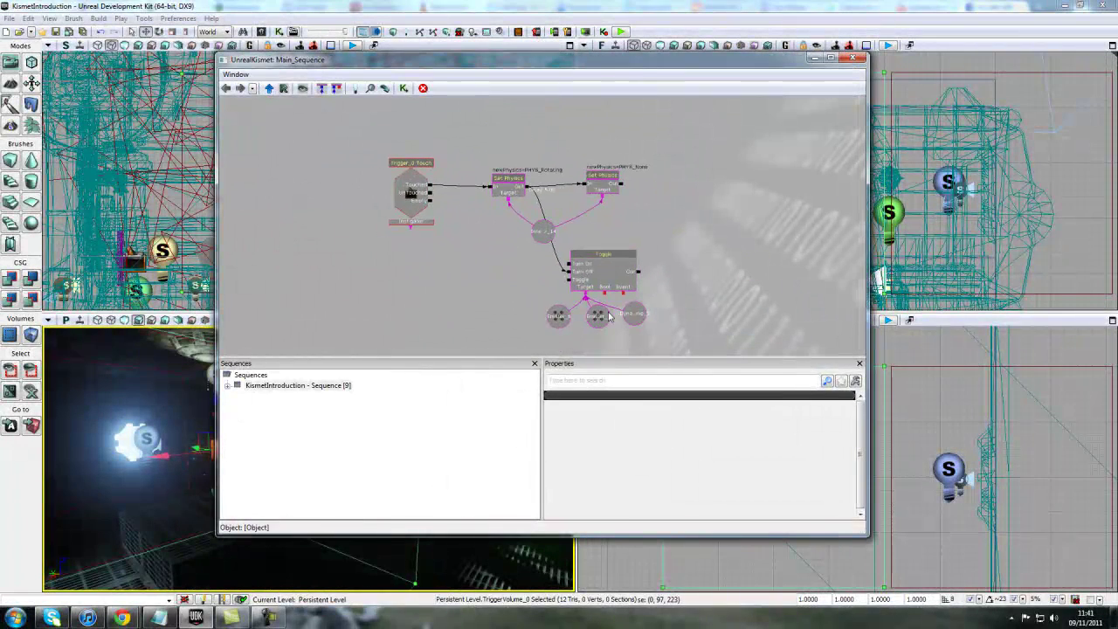
pyautogui.keyDown('ctrl'); pyautogui.keyDown('alt'); pyautogui.moveTo(631, 316); pyautogui.dragTo(589, 152); pyautogui.keyUp('alt'); pyautogui.keyUp('ctrl')
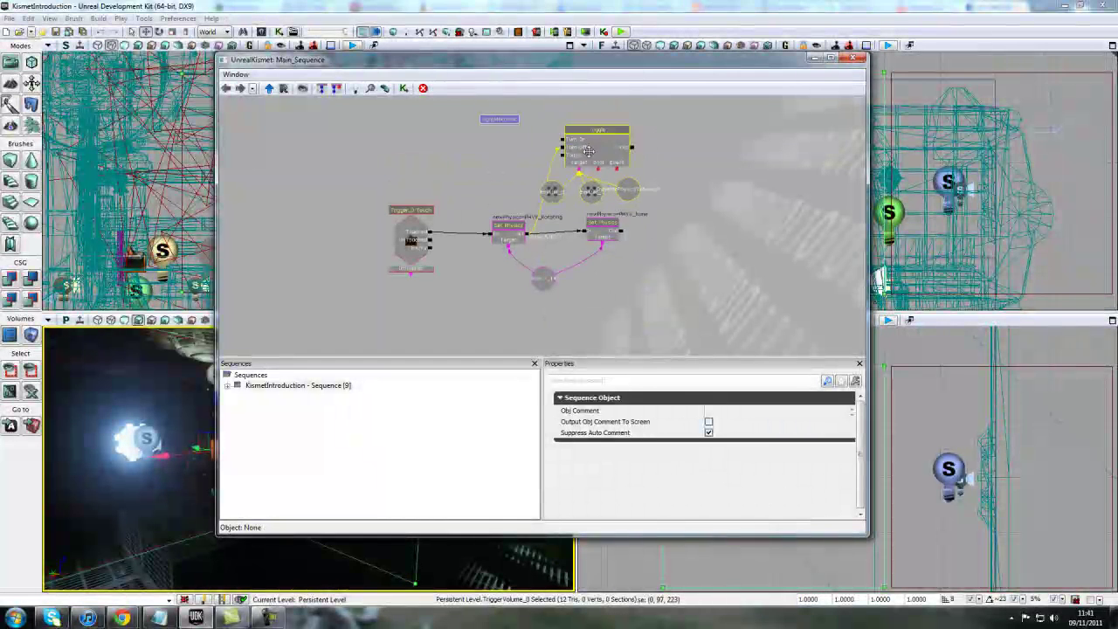
pyautogui.scroll(-2, 680, 297)
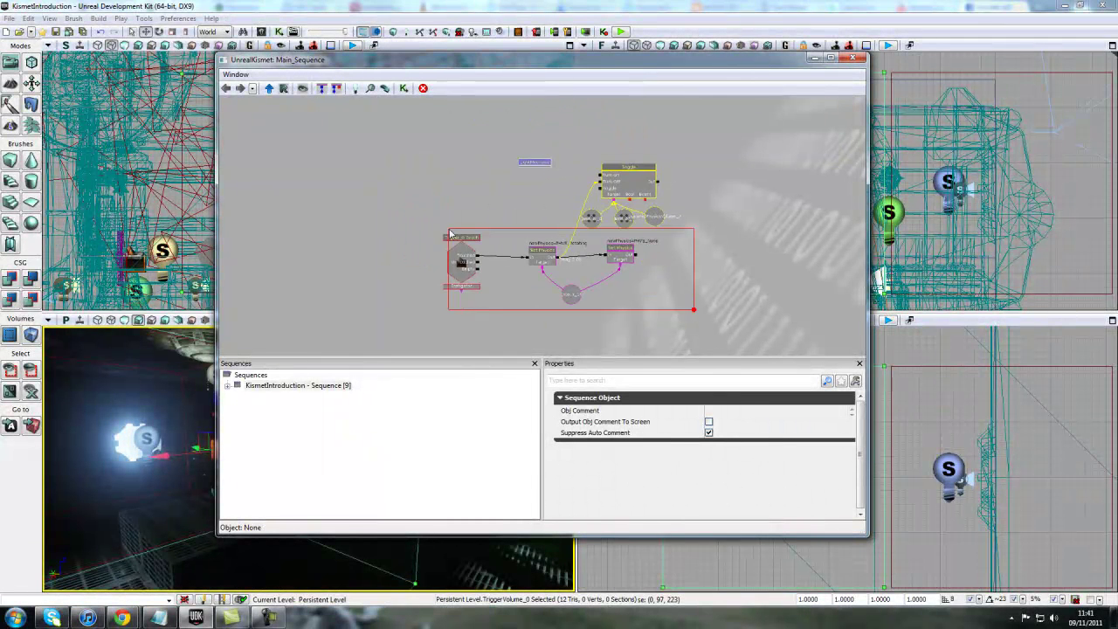
# Step: Group the trigger event, Set Physics and Toggle nodes with their variables into a new sequence named Valve
pyautogui.moveTo(464, 238)
pyautogui.keyDown('ctrl'); pyautogui.mouseDown()
pyautogui.moveTo(457, 283)
pyautogui.moveTo(481, 233)
pyautogui.mouseUp(); pyautogui.keyUp('ctrl')
pyautogui.click(489, 232)
pyautogui.scroll(-2, 495, 257)
pyautogui.scroll(2, 483, 247)
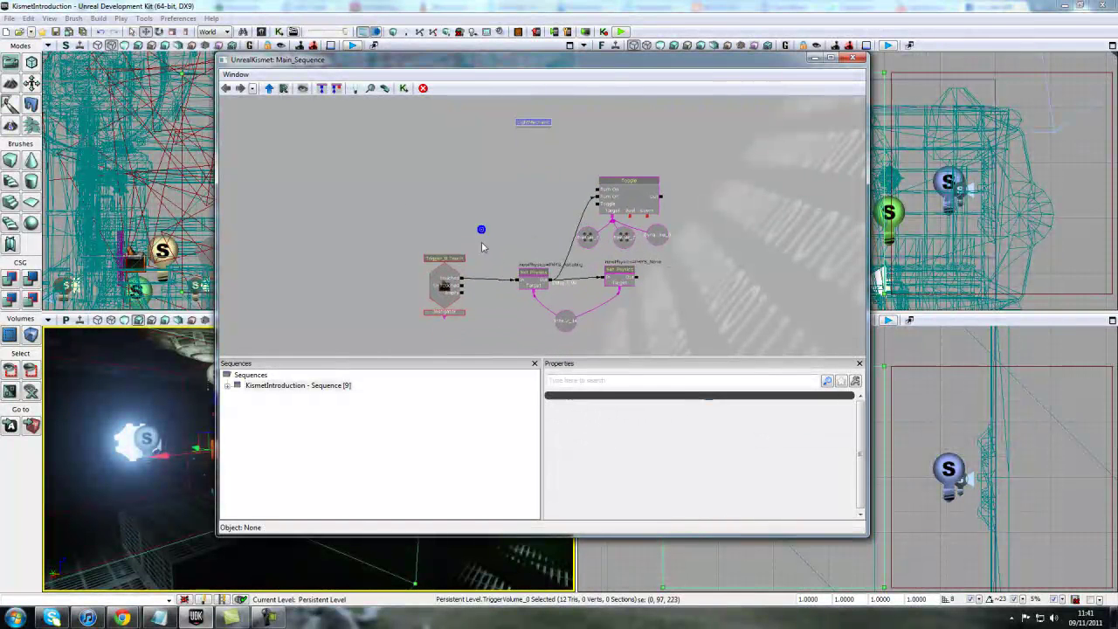
pyautogui.keyDown('ctrl'); pyautogui.keyDown('alt'); pyautogui.moveTo(432, 194); pyautogui.dragTo(693, 354); pyautogui.keyUp('alt'); pyautogui.keyUp('ctrl')
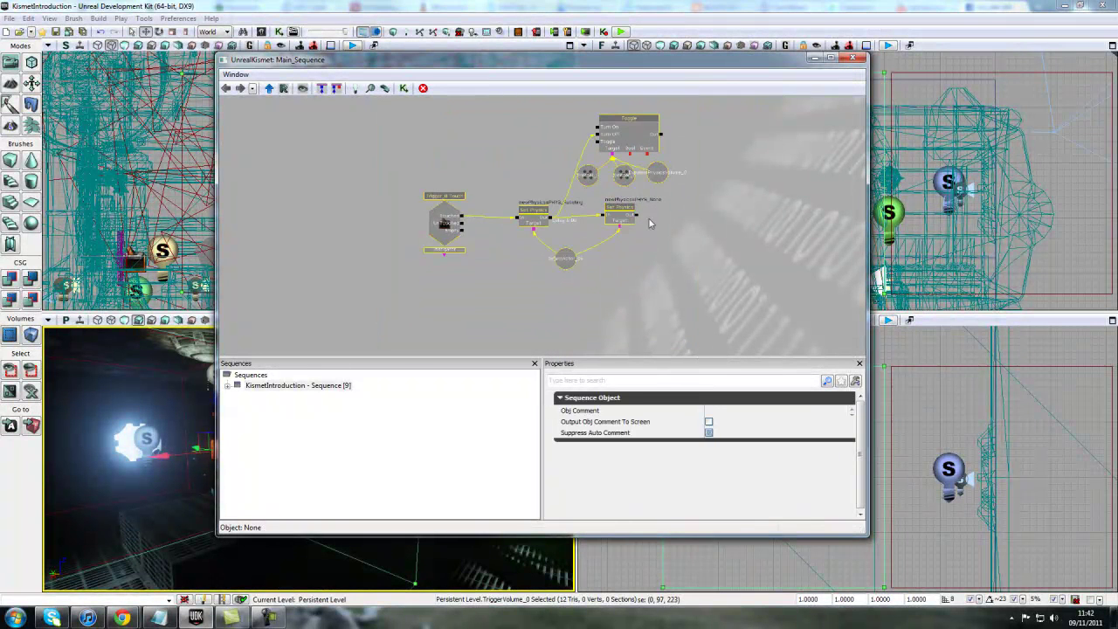
pyautogui.rightClick(610, 131)
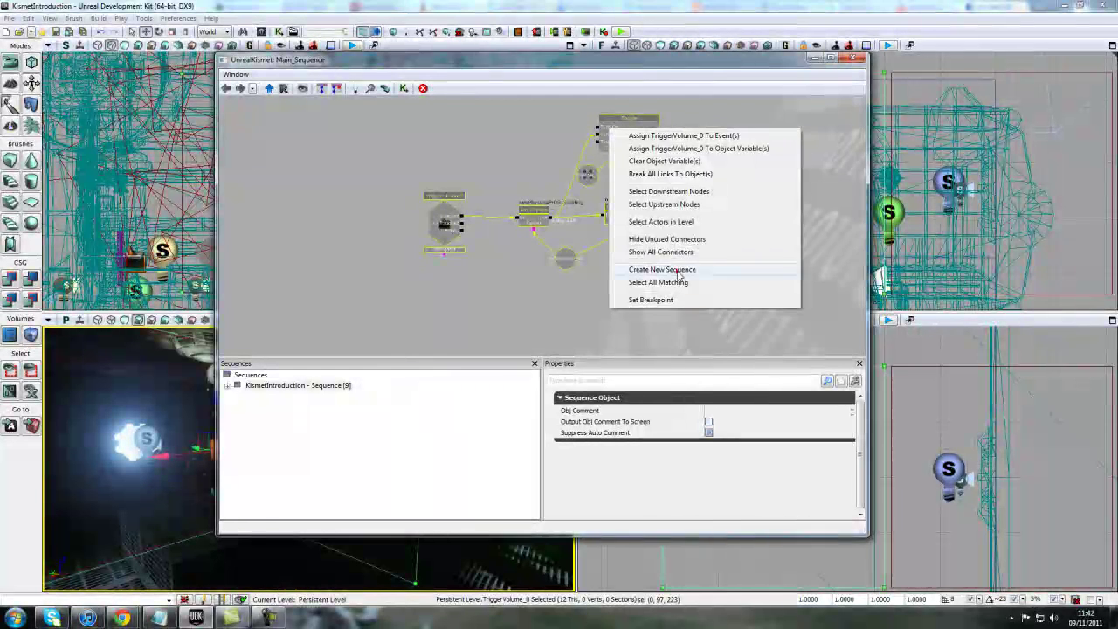
pyautogui.click(678, 270)
pyautogui.write('Va')
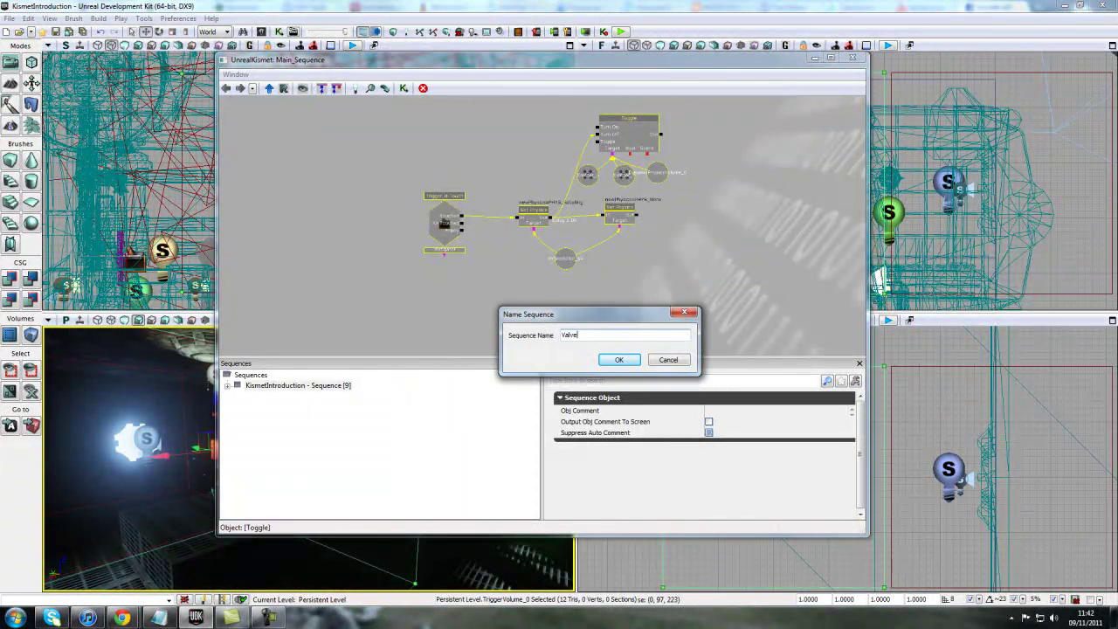
pyautogui.write('lve')
pyautogui.press('Return')
# Step: Place the Valve sequence directly below the LightMechanic sequence in the main Kismet graph
pyautogui.moveTo(573, 234); pyautogui.dragTo(528, 318)
pyautogui.scroll(2, 528, 317)
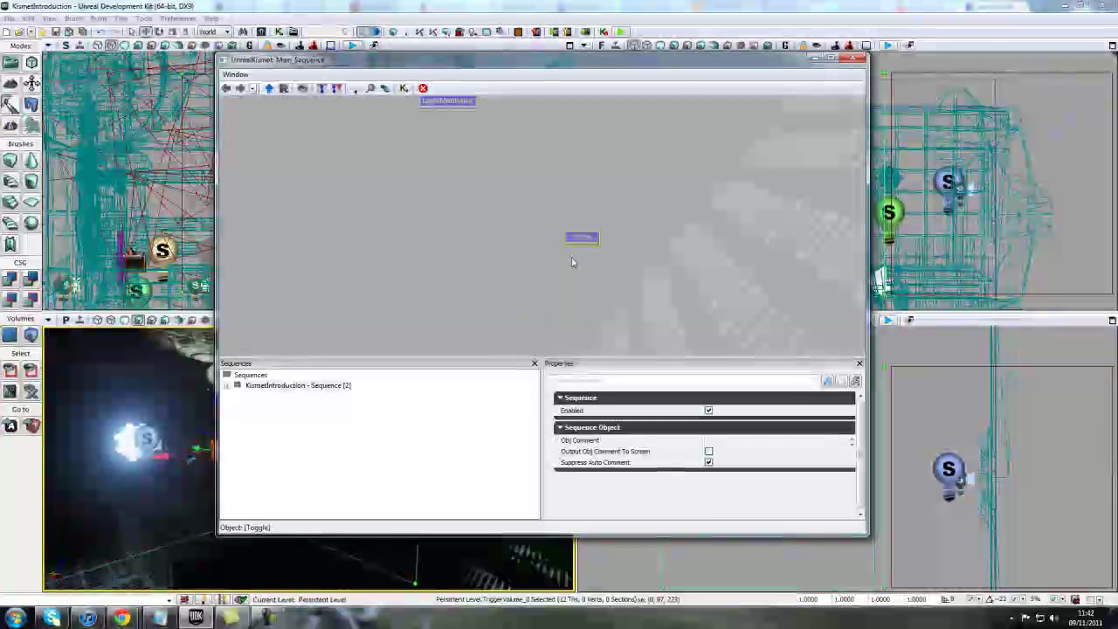
pyautogui.keyDown('ctrl'); pyautogui.moveTo(569, 231); pyautogui.dragTo(548, 215); pyautogui.keyUp('ctrl')
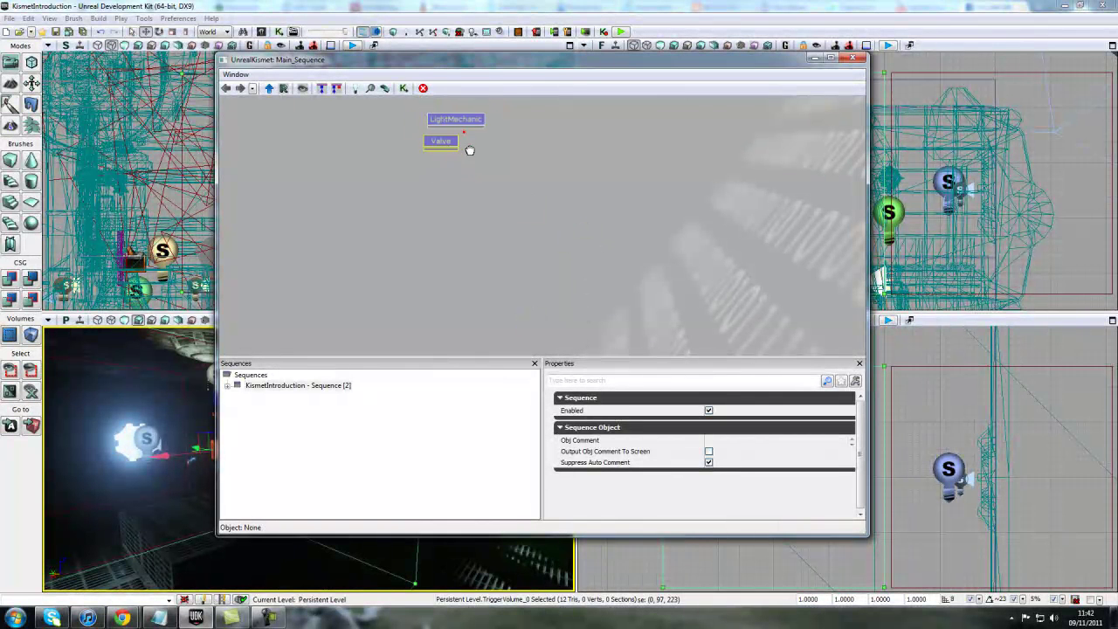
pyautogui.click(480, 247)
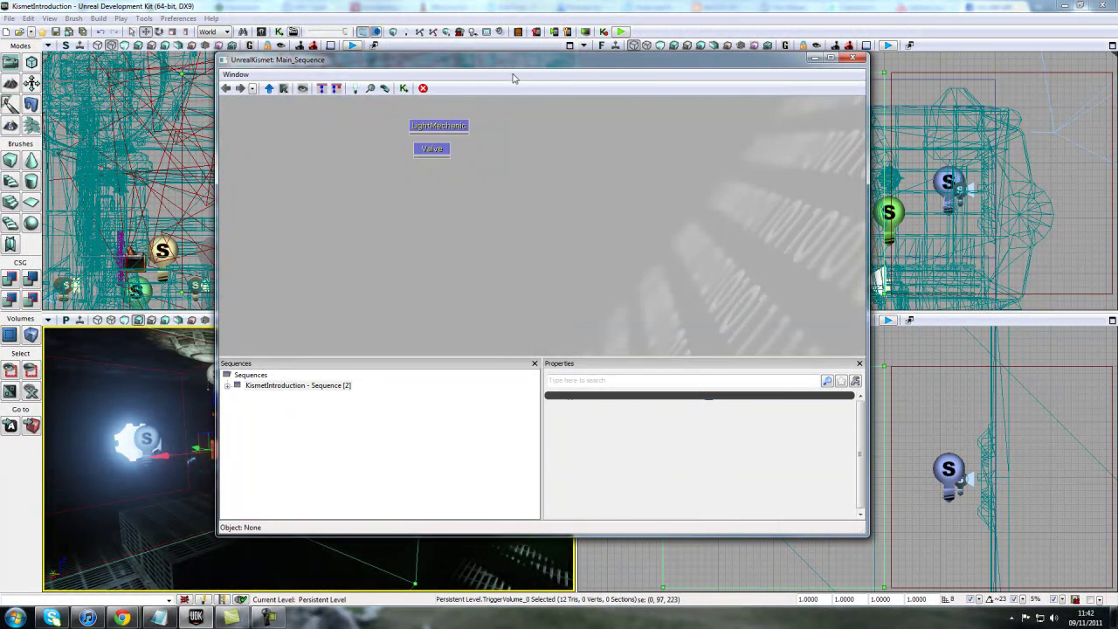
# Step: Add a Touch event for TriggerVolume_0 below the Valve sequence, with the Kismet window moved clear of the perspective view
pyautogui.moveTo(564, 68); pyautogui.dragTo(742, 72)
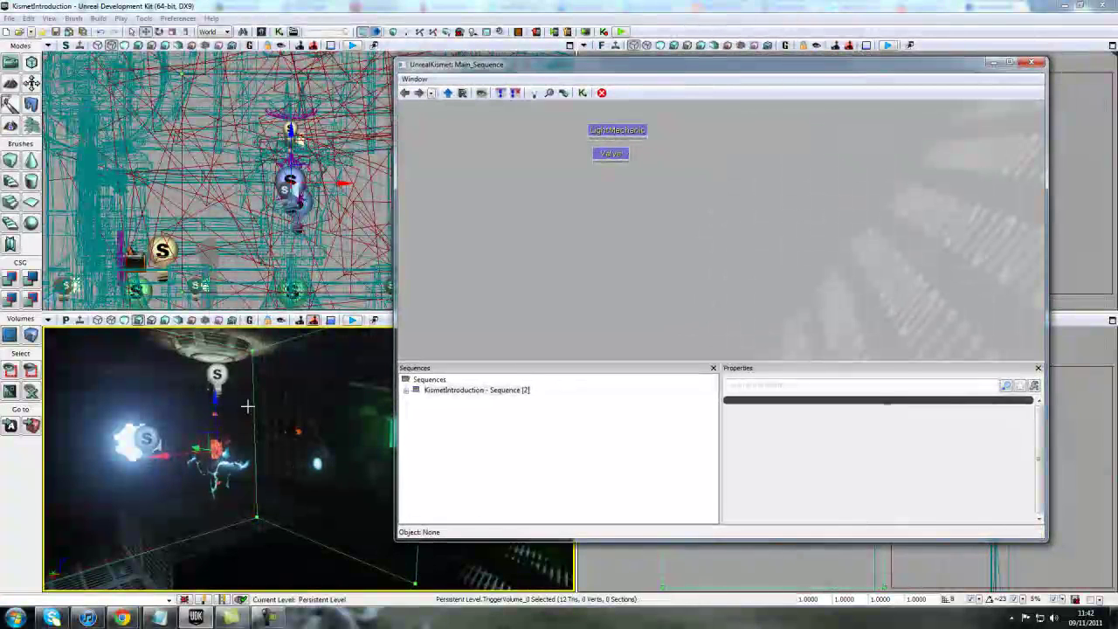
pyautogui.rightClick(611, 262)
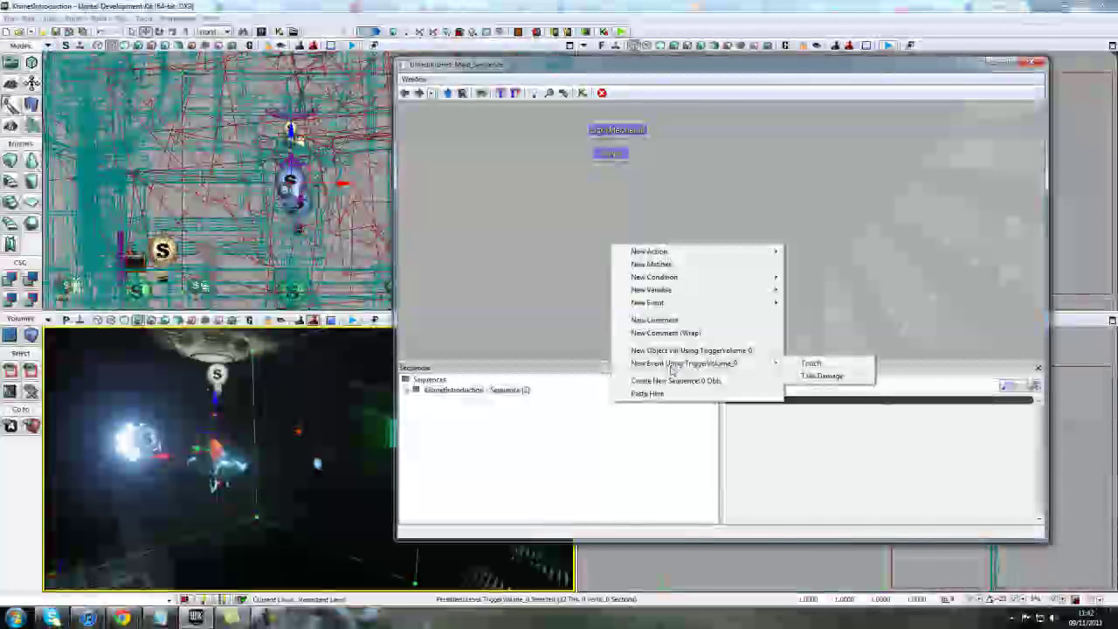
pyautogui.click(809, 363)
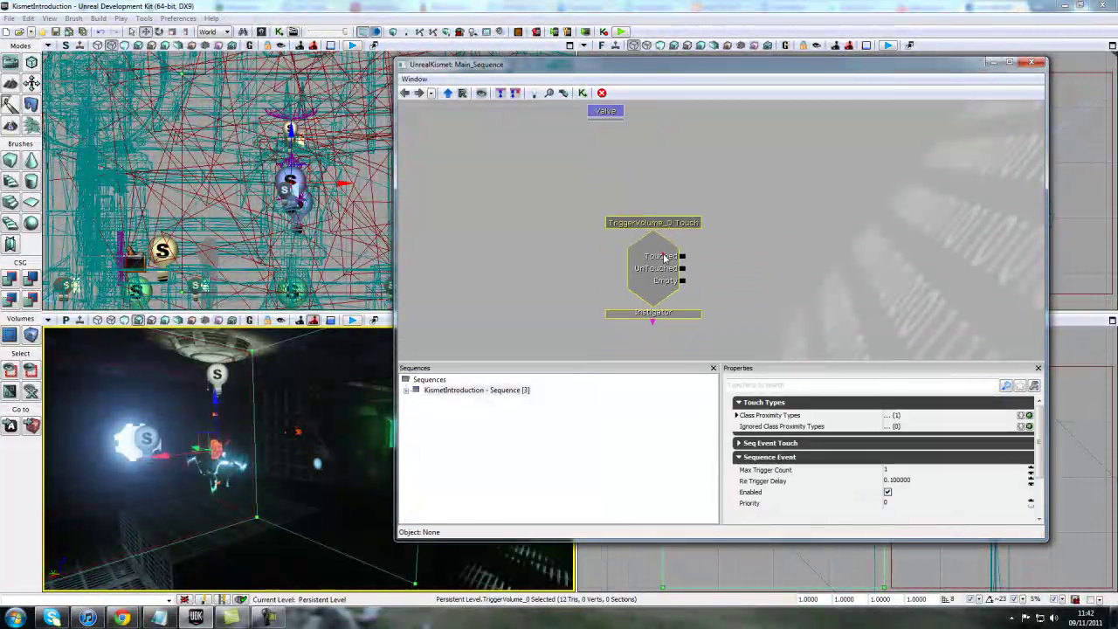
pyautogui.keyDown('ctrl'); pyautogui.moveTo(664, 256); pyautogui.dragTo(626, 242); pyautogui.keyUp('ctrl')
pyautogui.click(736, 259)
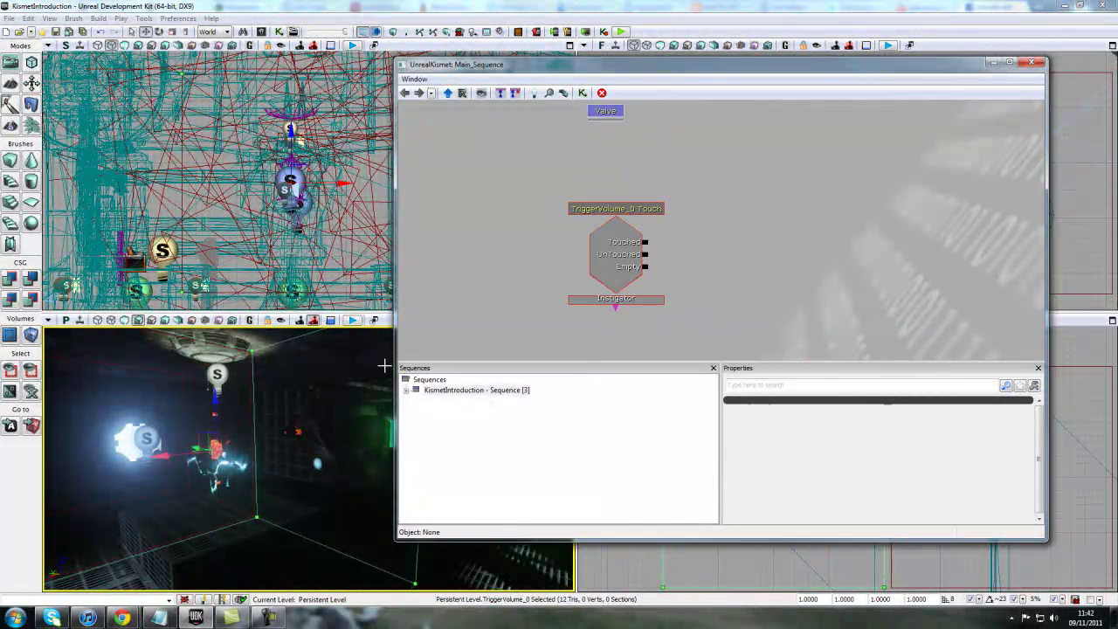
# Step: Add a Toggle Hidden action with Touched wired to its Toggle input and the central spiked mesh, InterpActor_15, as its target
pyautogui.moveTo(288, 449); pyautogui.dragTo(393, 441, button='right')
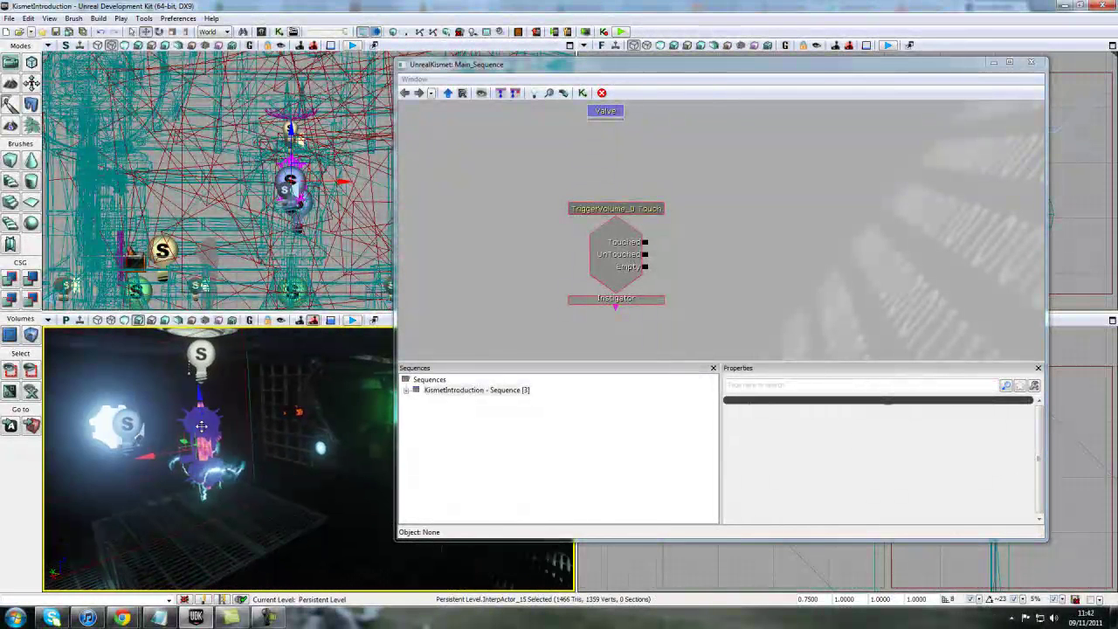
pyautogui.rightClick(707, 224)
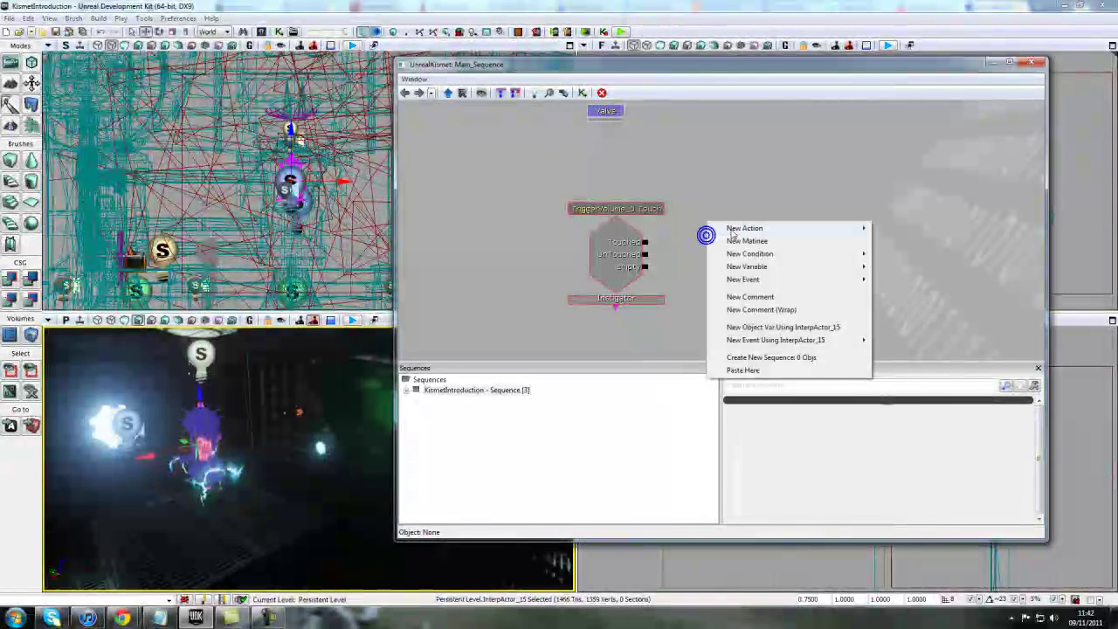
pyautogui.moveTo(745, 228)
pyautogui.moveTo(900, 574)
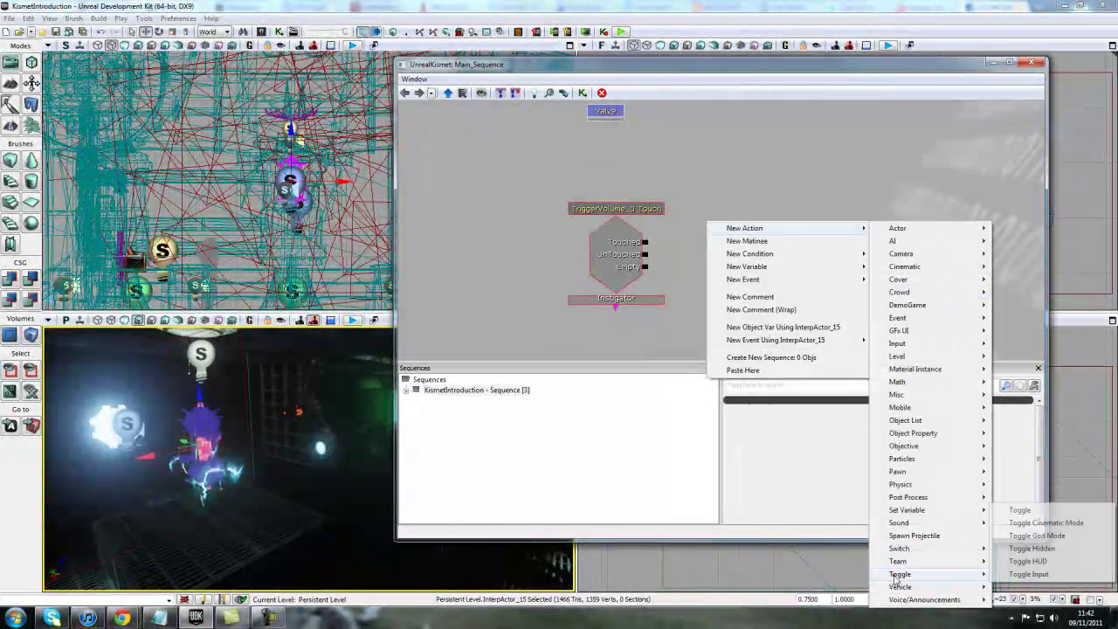
pyautogui.click(1032, 548)
pyautogui.moveTo(728, 288); pyautogui.dragTo(736, 269)
pyautogui.moveTo(646, 242); pyautogui.dragTo(709, 262)
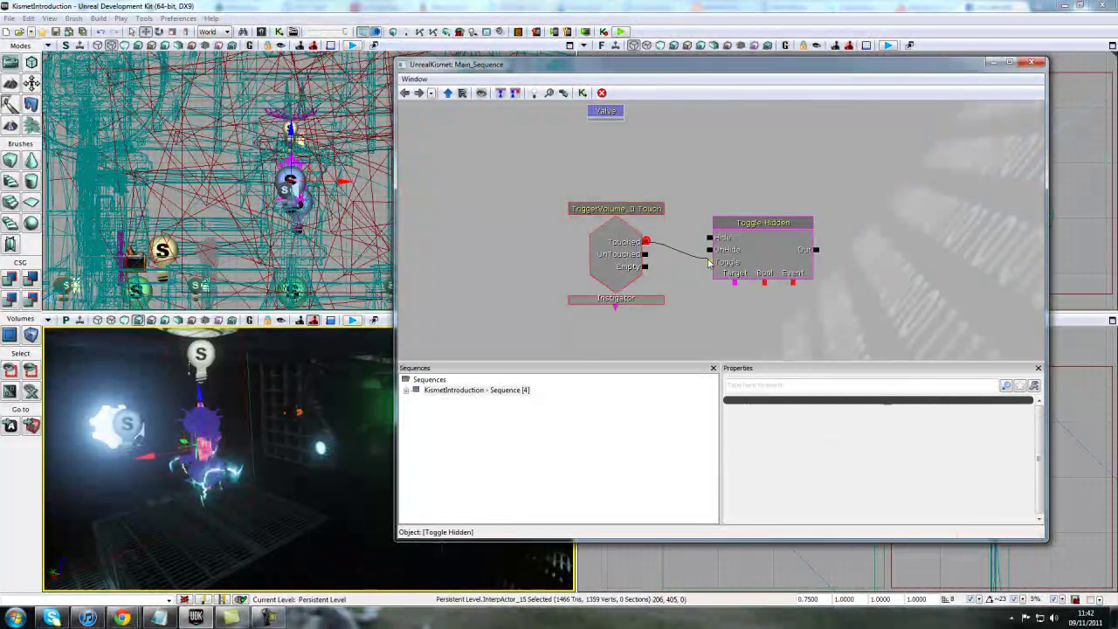
pyautogui.rightClick(734, 283)
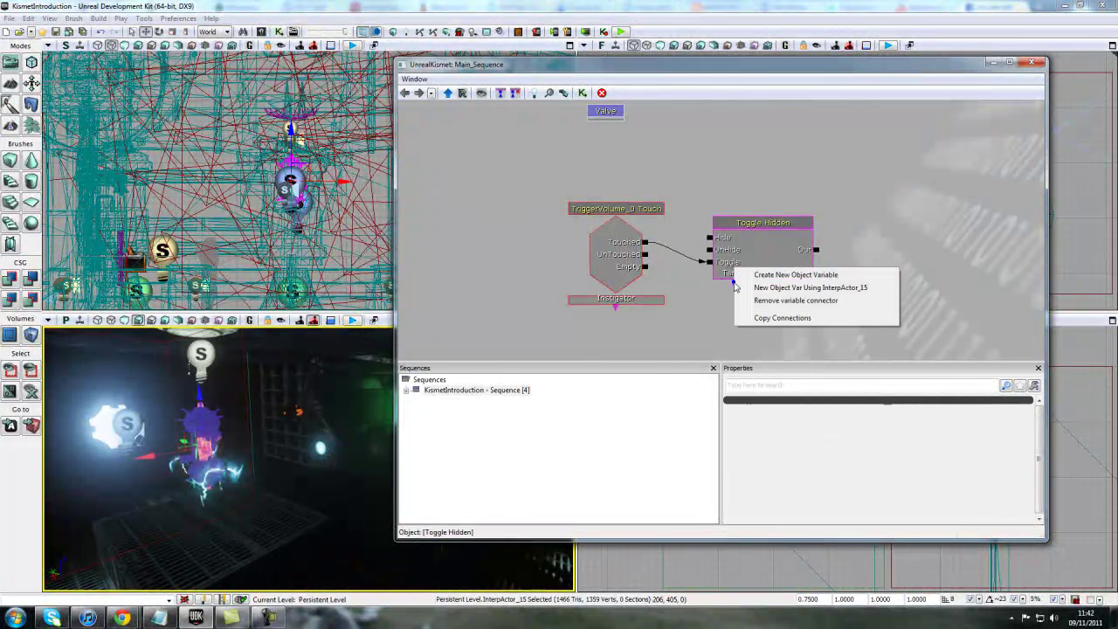
pyautogui.click(785, 288)
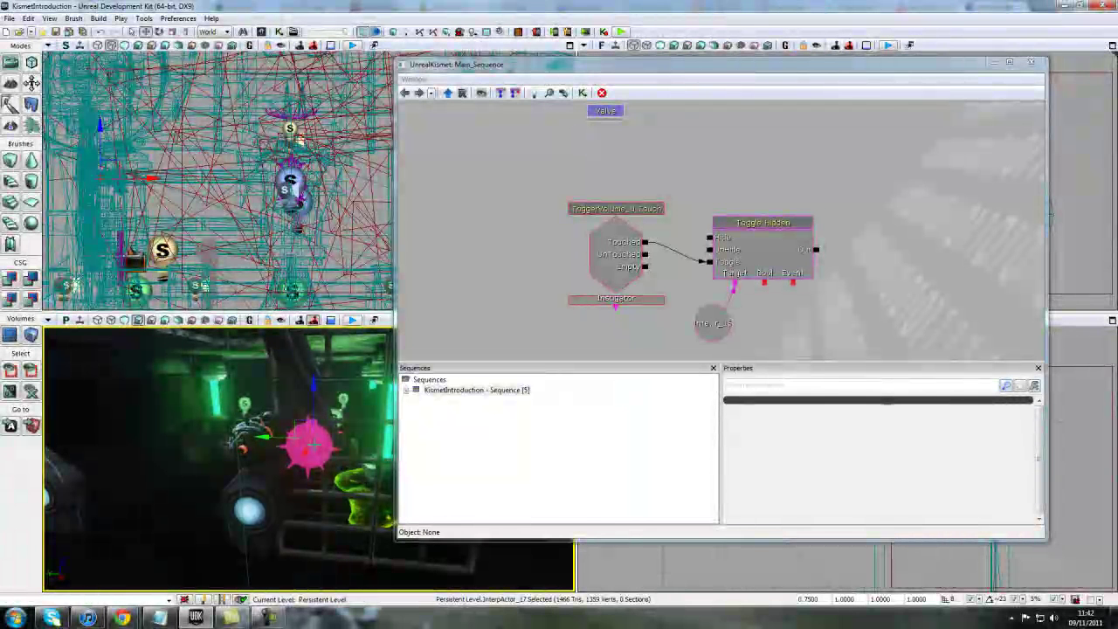
# Step: Mark the spiked mesh InterpActor_17 near the green lights as Hidden and add it as a second Toggle Hidden target
pyautogui.press('F4')
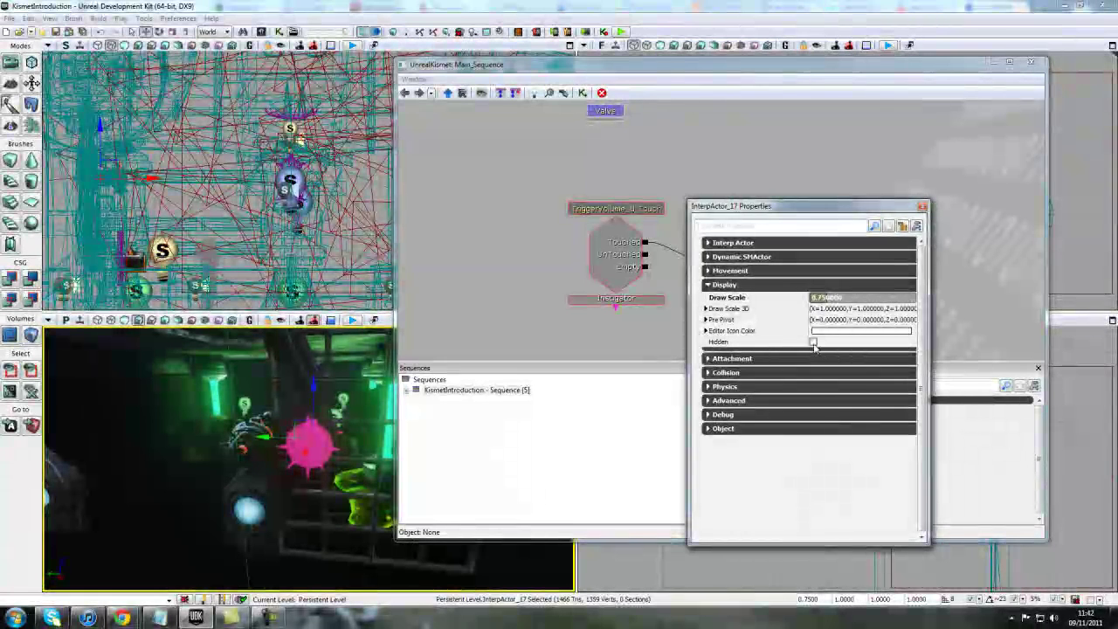
pyautogui.click(813, 343)
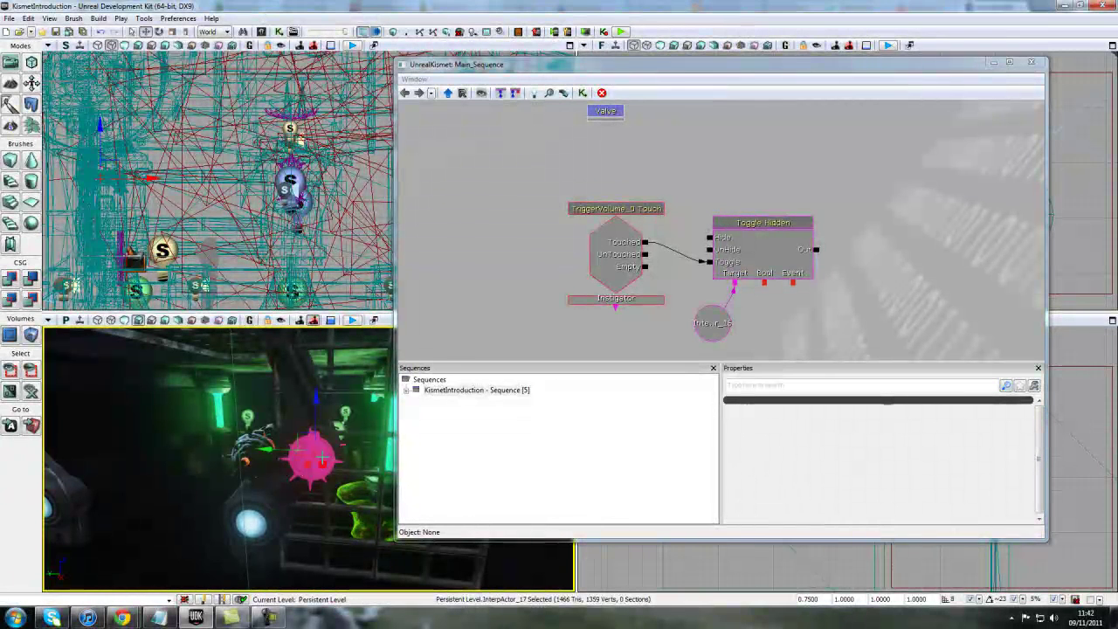
pyautogui.rightClick(736, 282)
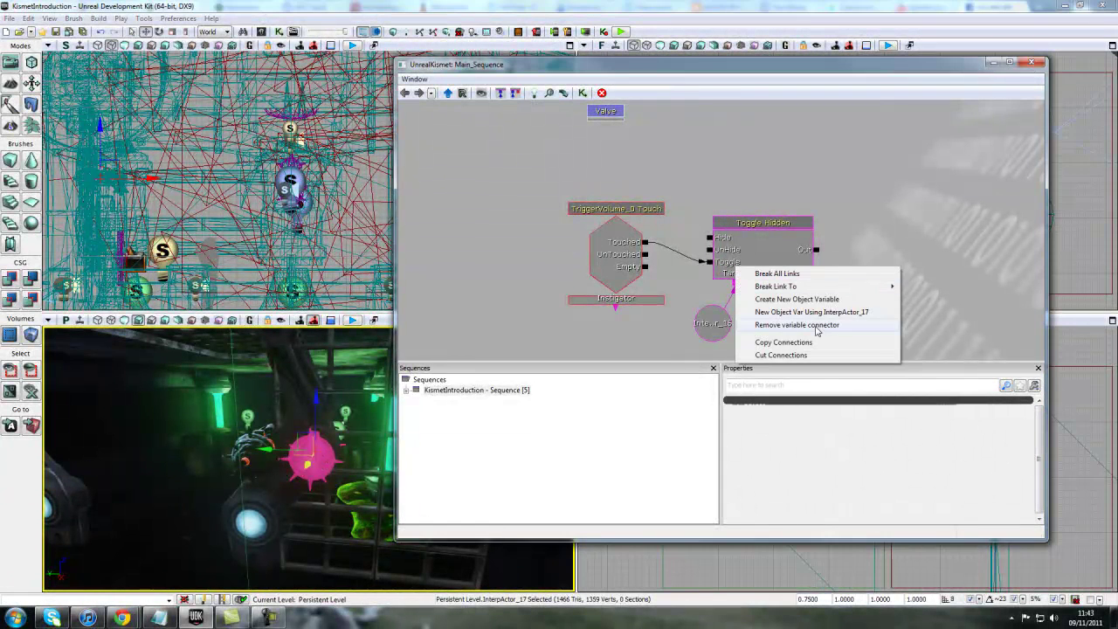
pyautogui.click(811, 312)
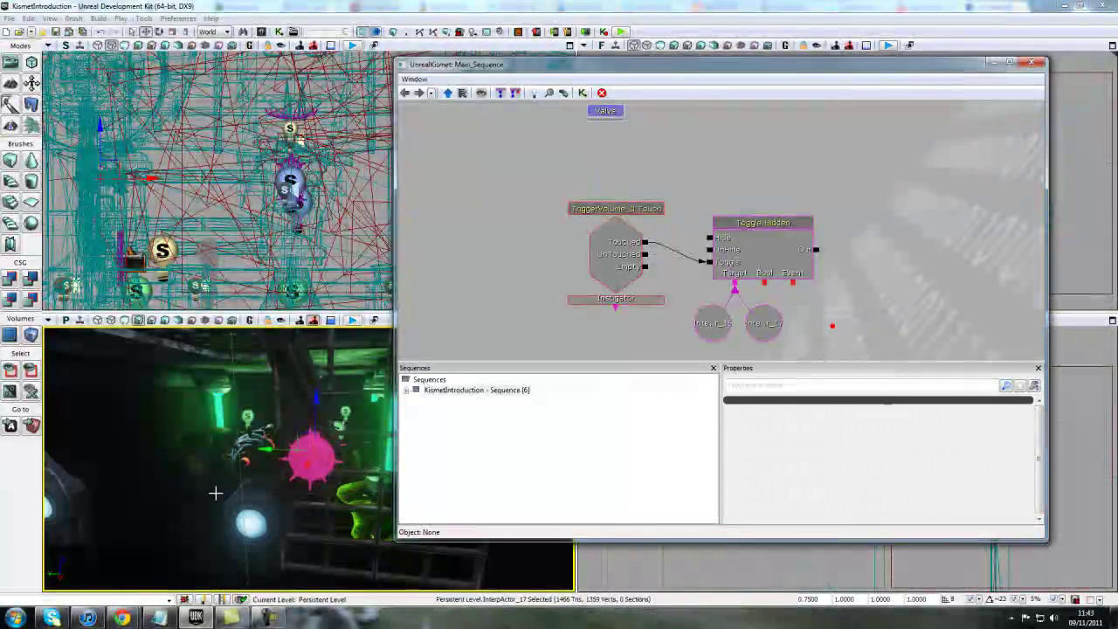
# Step: Inspect the central spiked mesh and the one near the green lights against the two Toggle Hidden targets in the Kismet graph
pyautogui.moveTo(217, 491); pyautogui.dragTo(223, 486, button='right')
pyautogui.moveTo(223, 486); pyautogui.dragTo(187, 485)
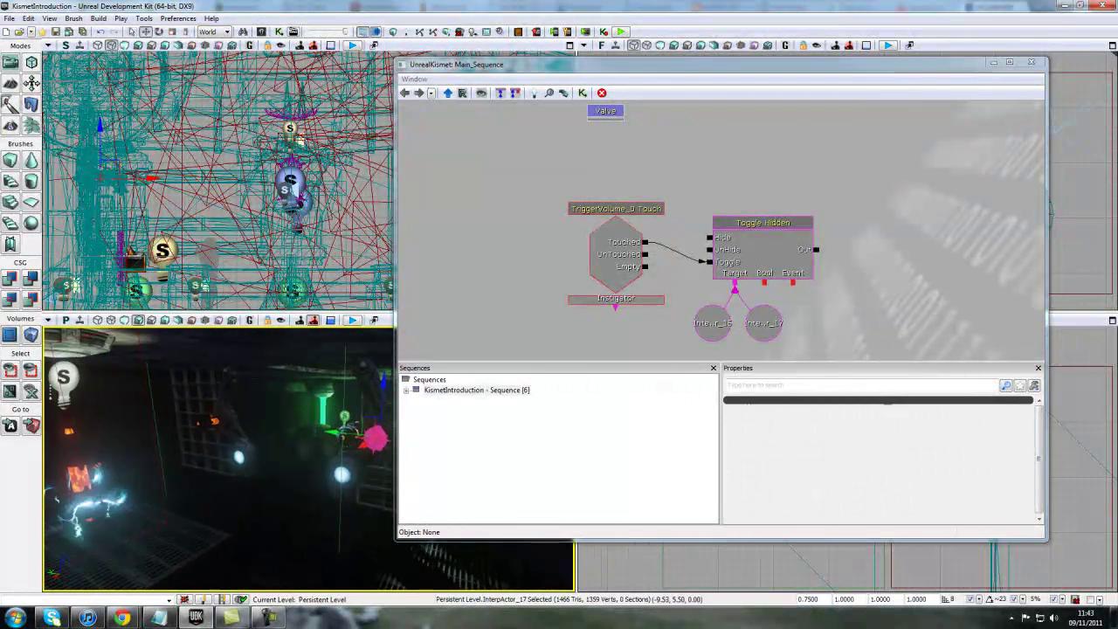
pyautogui.click(93, 461)
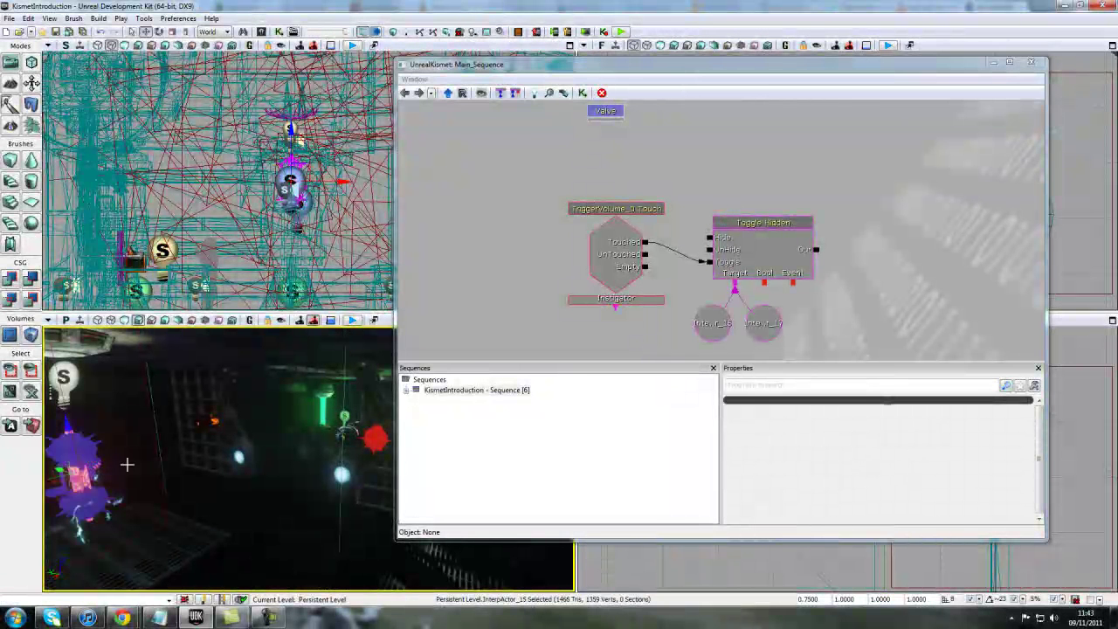
pyautogui.click(378, 440)
pyautogui.click(80, 459)
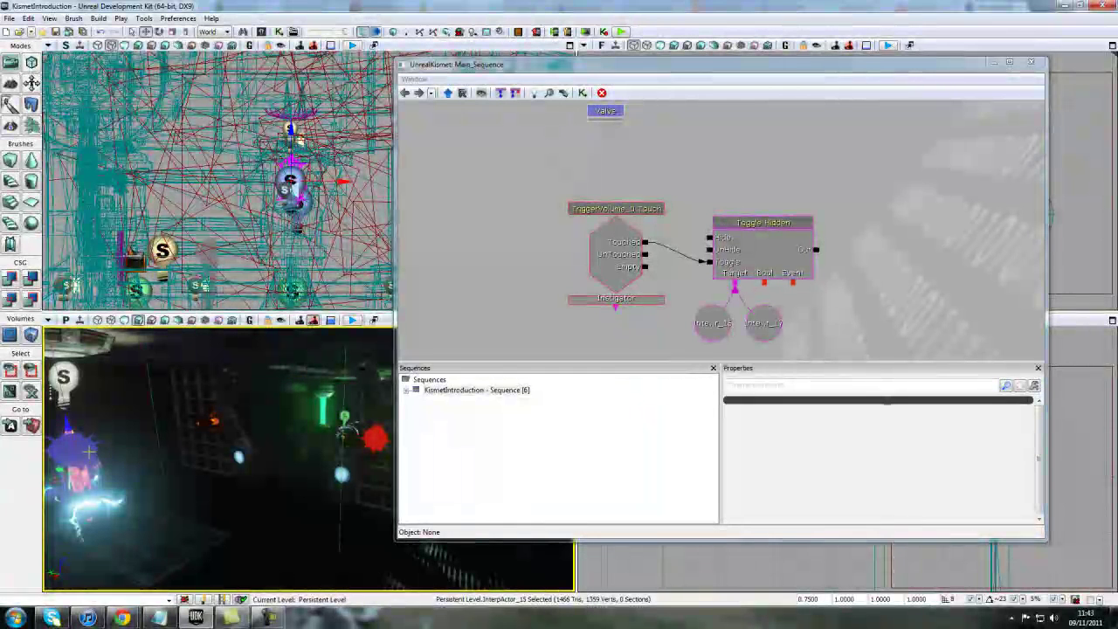
pyautogui.click(376, 442)
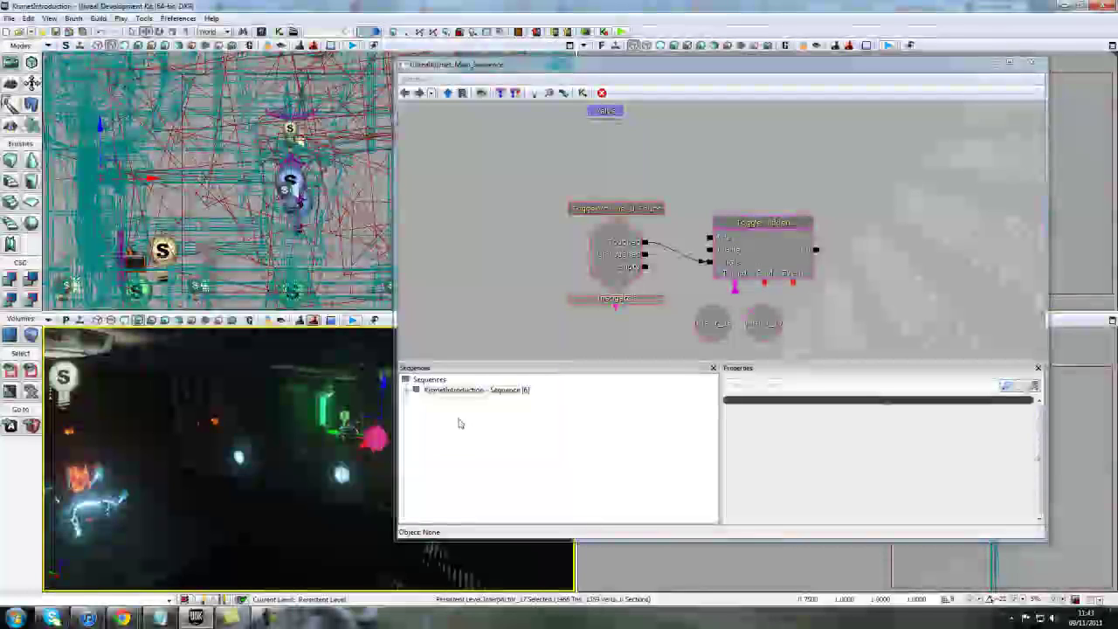
pyautogui.click(647, 335)
pyautogui.scroll(-1, 640, 334)
pyautogui.moveTo(288, 454); pyautogui.dragTo(266, 485)
pyautogui.moveTo(418, 576); pyautogui.dragTo(414, 580)
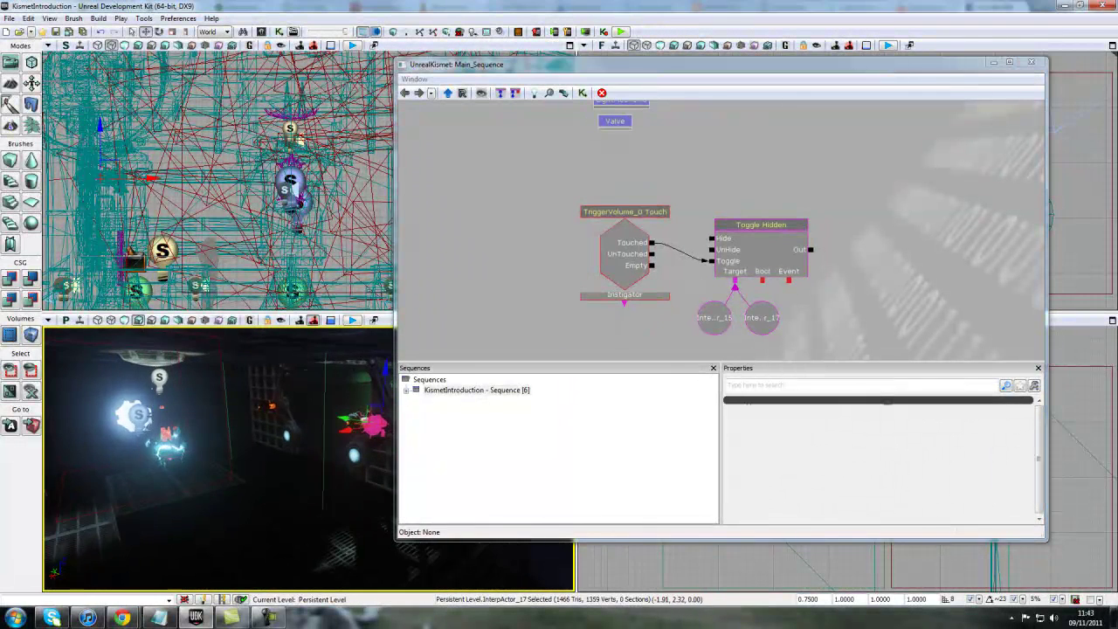
# Step: Select the glowing electric mesh InterpActor_18 and add it as a third target of the Toggle Hidden action
pyautogui.click(532, 284)
pyautogui.moveTo(324, 459); pyautogui.dragTo(301, 488, button='right')
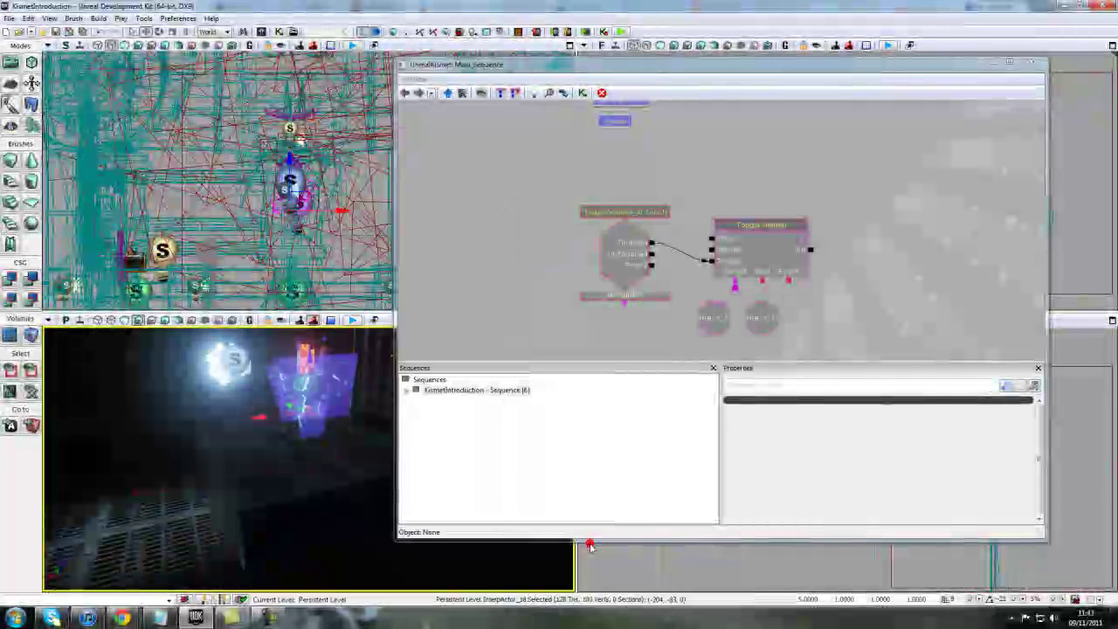
pyautogui.click(768, 281)
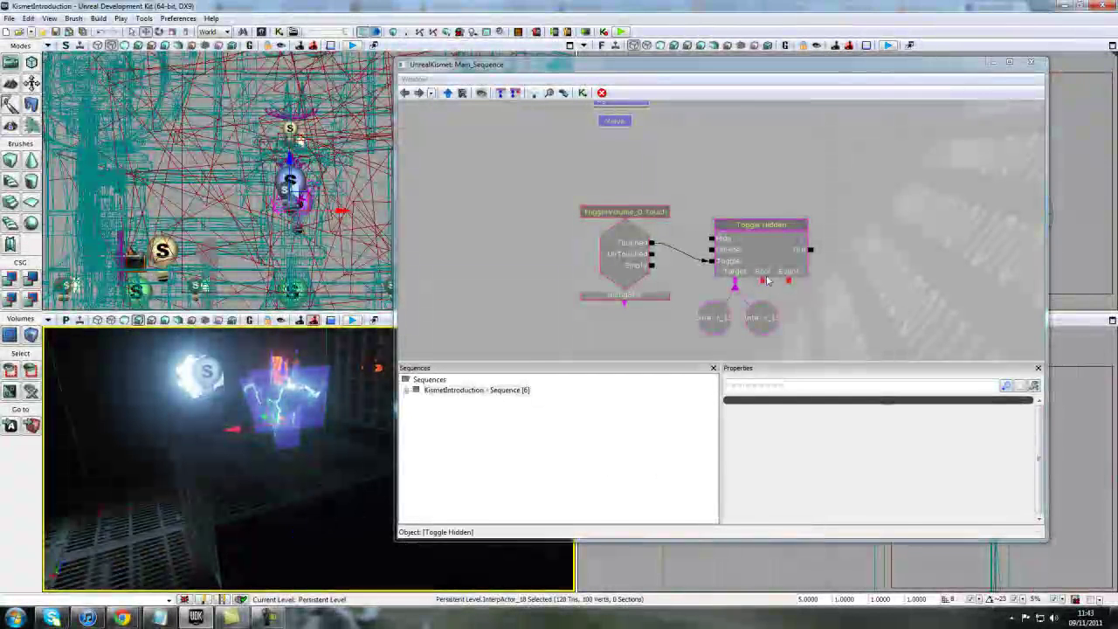
pyautogui.rightClick(735, 281)
pyautogui.click(813, 313)
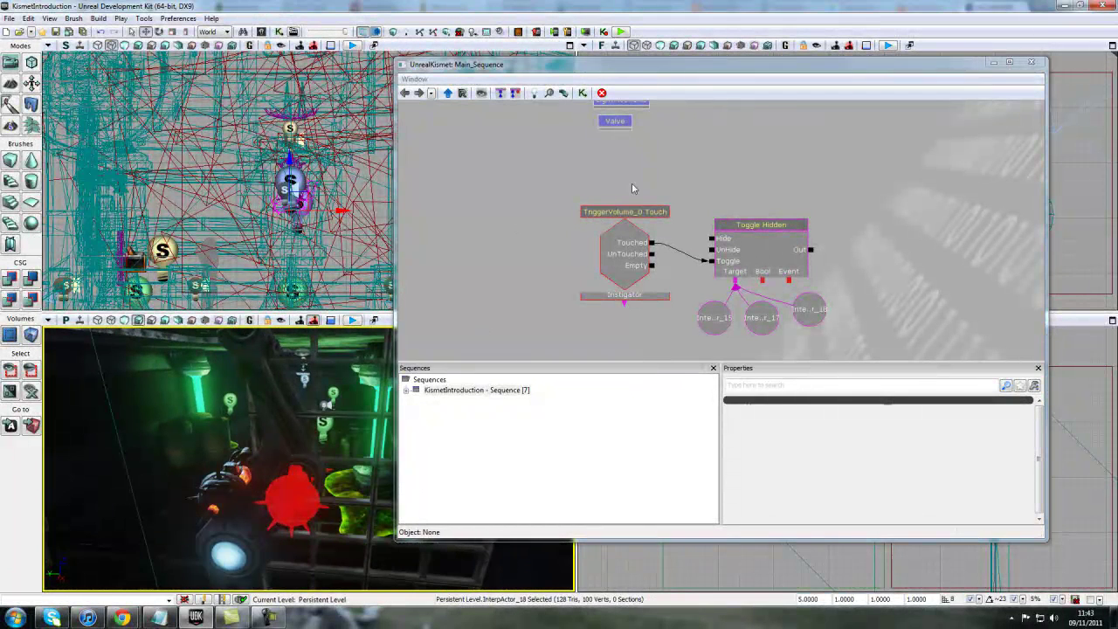
# Step: Build a 64 × 64 × 64 cube brush with wall thickness 16 and place it around the spiked mesh near the green lights
pyautogui.click(328, 508)
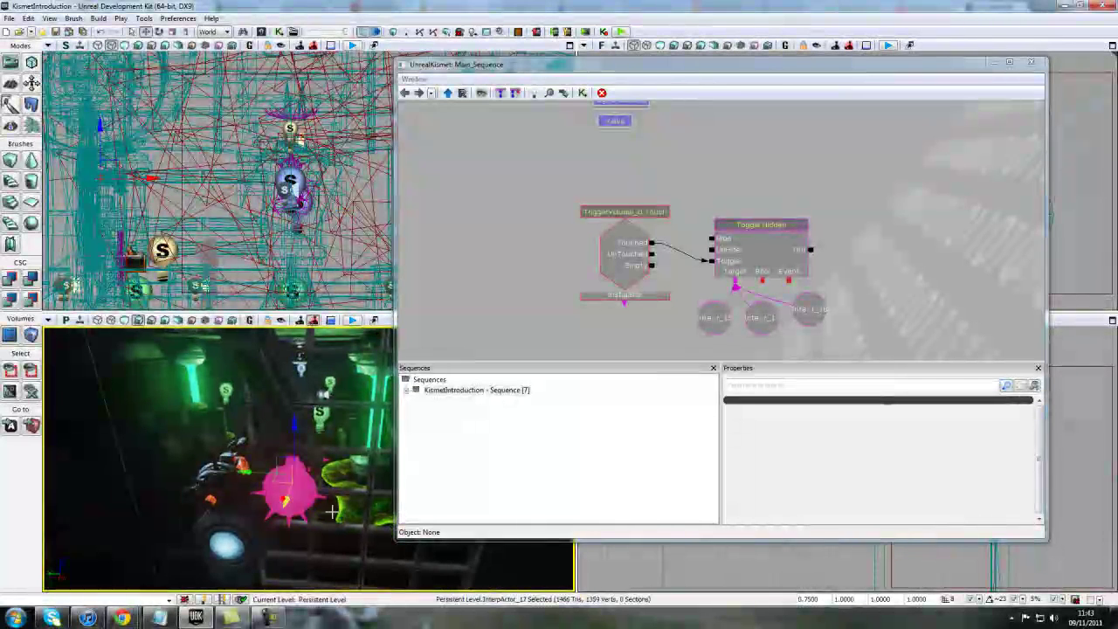
pyautogui.moveTo(206, 448); pyautogui.dragTo(209, 466, button='right')
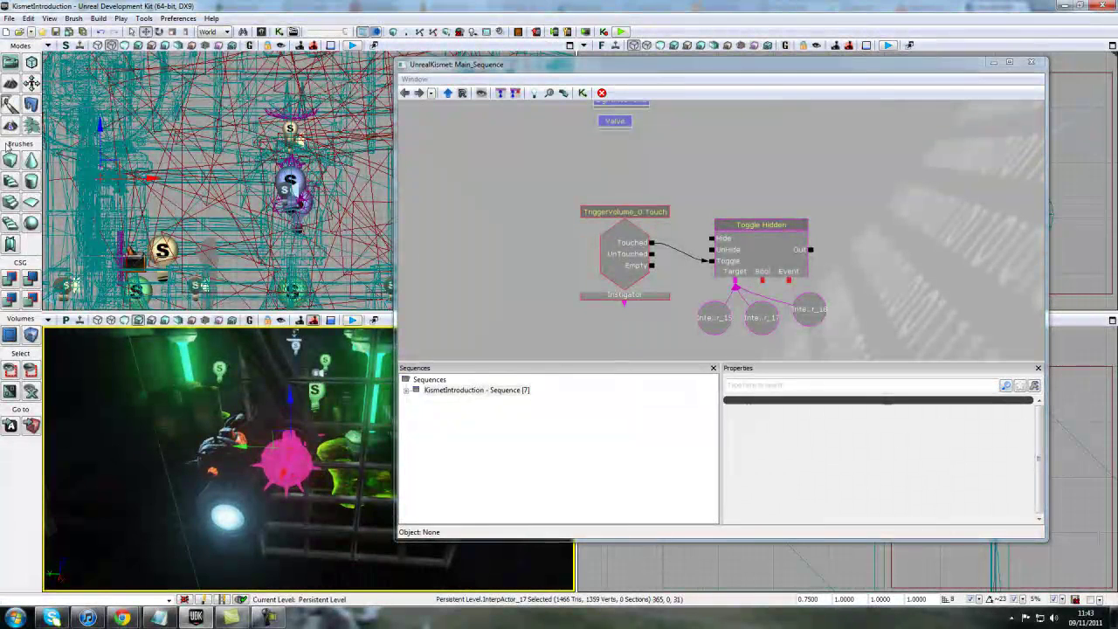
pyautogui.click(9, 164)
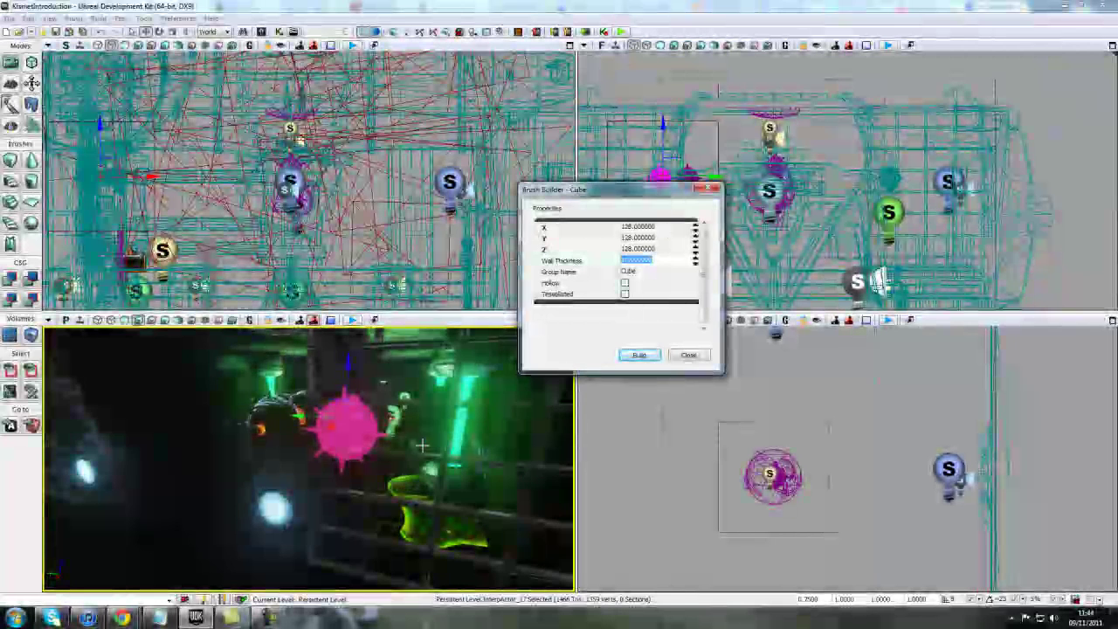
pyautogui.moveTo(422, 445)
pyautogui.mouseDown()
pyautogui.moveTo(416, 498)
pyautogui.moveTo(437, 507)
pyautogui.mouseUp()
pyautogui.click(649, 229)
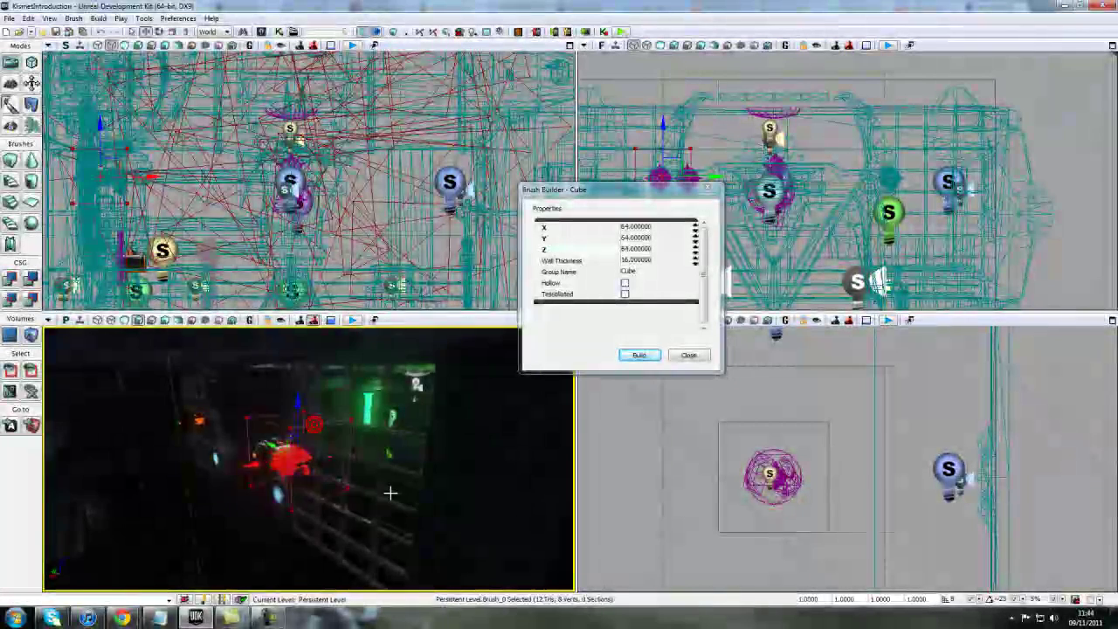
pyautogui.moveTo(389, 495)
pyautogui.mouseDown()
pyautogui.moveTo(416, 490)
pyautogui.moveTo(377, 463)
pyautogui.moveTo(376, 426)
pyautogui.mouseUp()
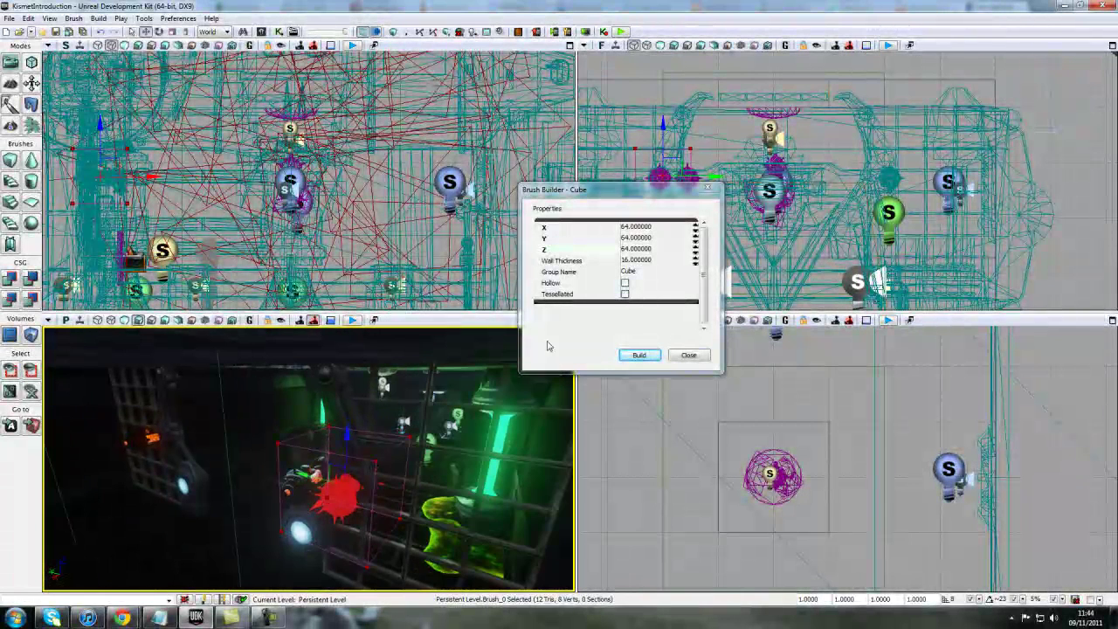
pyautogui.click(689, 356)
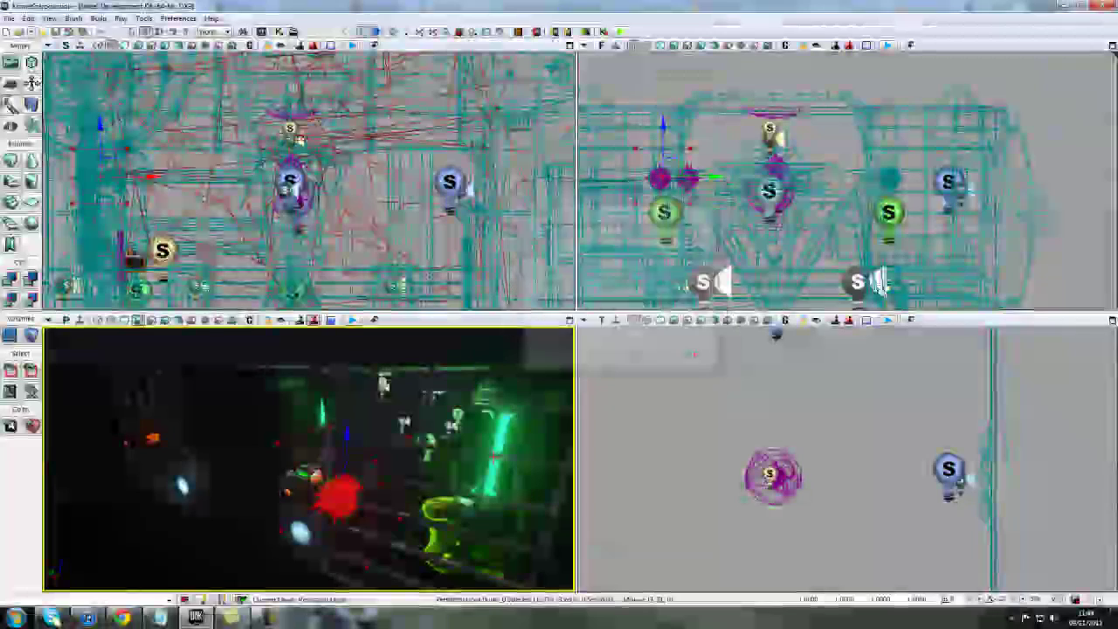
pyautogui.moveTo(376, 476); pyautogui.dragTo(362, 486)
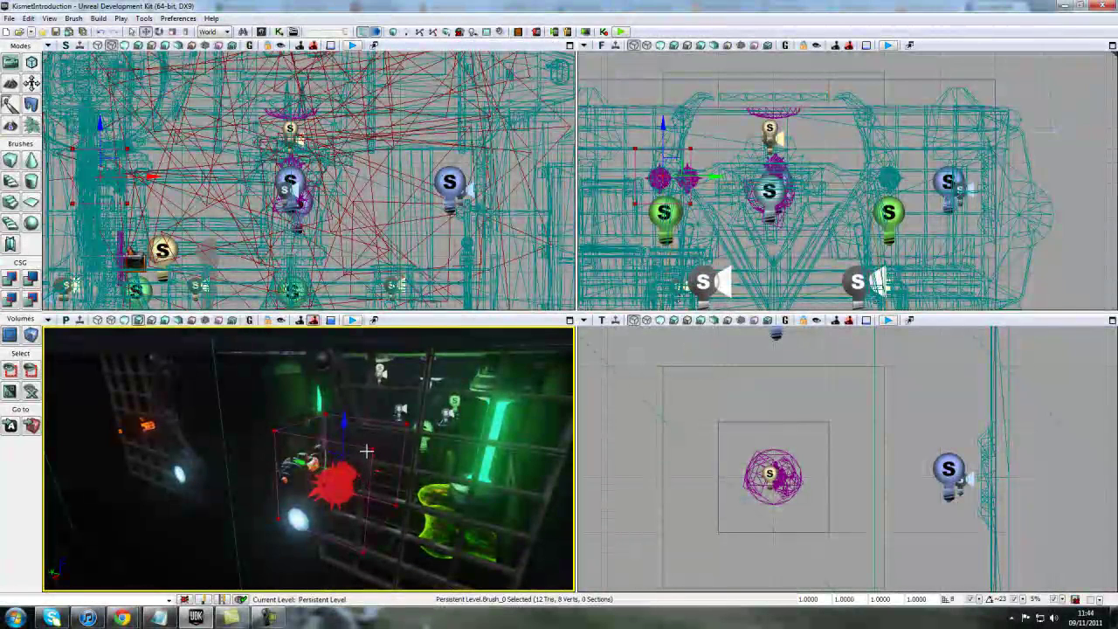
# Step: Create a DynamicTriggerVolume from the cube brush around the spiked mesh and select that volume
pyautogui.click(35, 343)
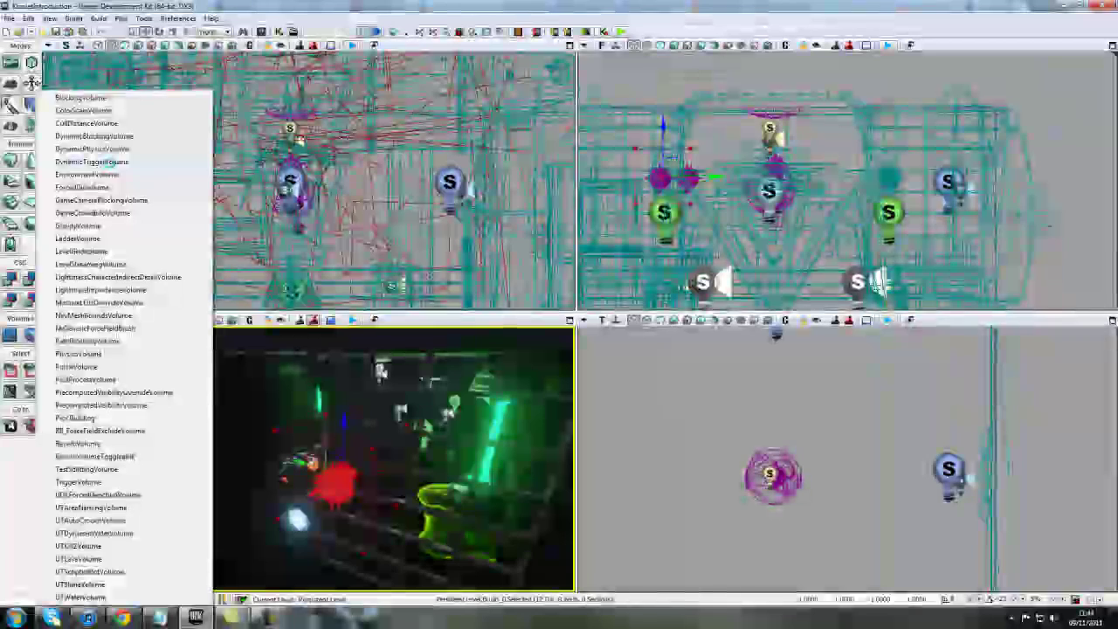
pyautogui.click(104, 166)
pyautogui.moveTo(422, 513); pyautogui.dragTo(434, 515, button='right')
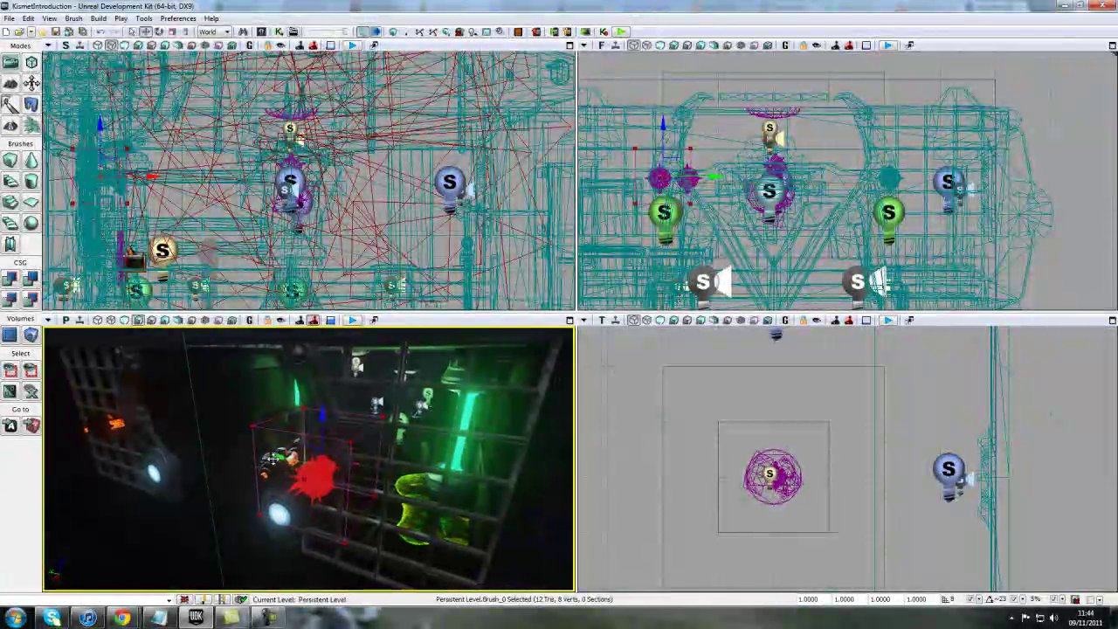
pyautogui.moveTo(281, 457); pyautogui.dragTo(476, 499)
pyautogui.click(351, 447)
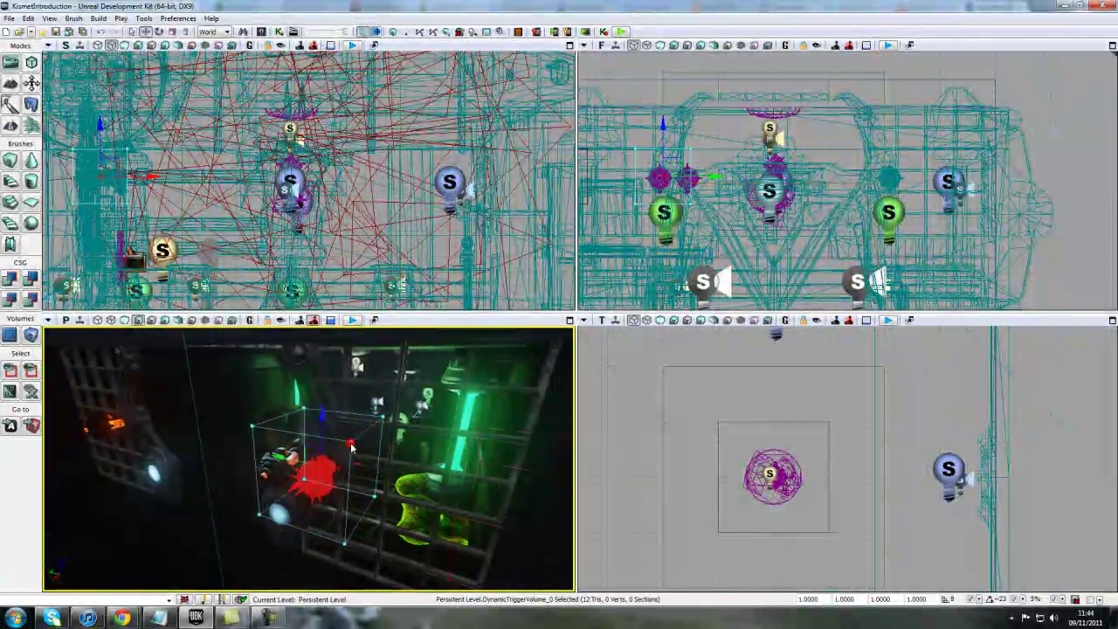
pyautogui.moveTo(390, 461); pyautogui.dragTo(390, 454, button='right')
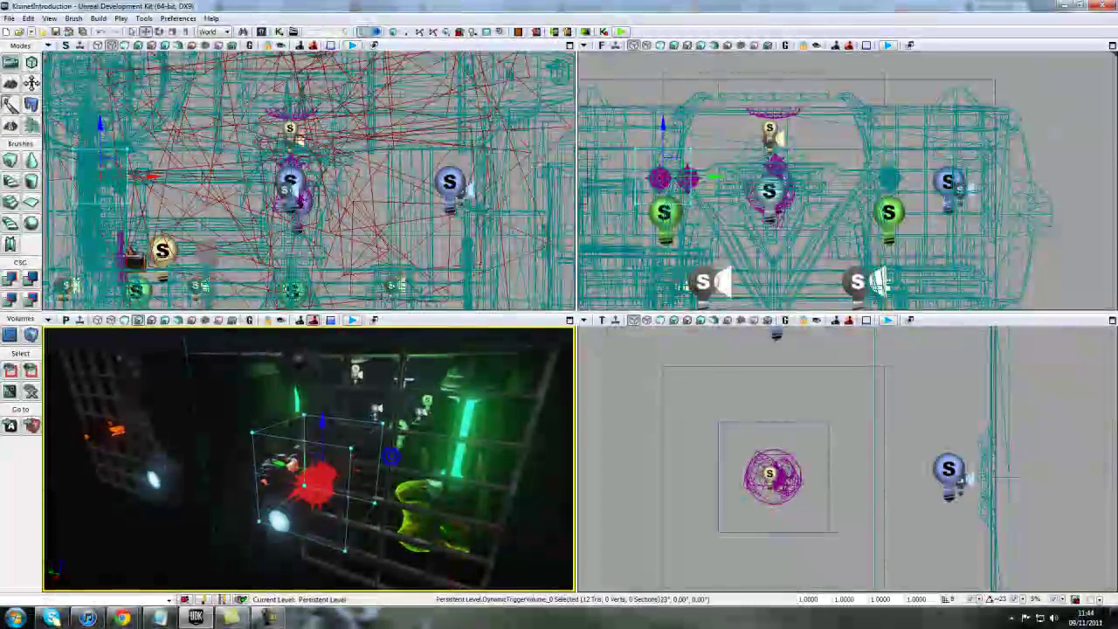
# Step: Turn off Enabled in the dynamic trigger volume's properties
pyautogui.press('F4')
pyautogui.moveTo(420, 472); pyautogui.dragTo(385, 463)
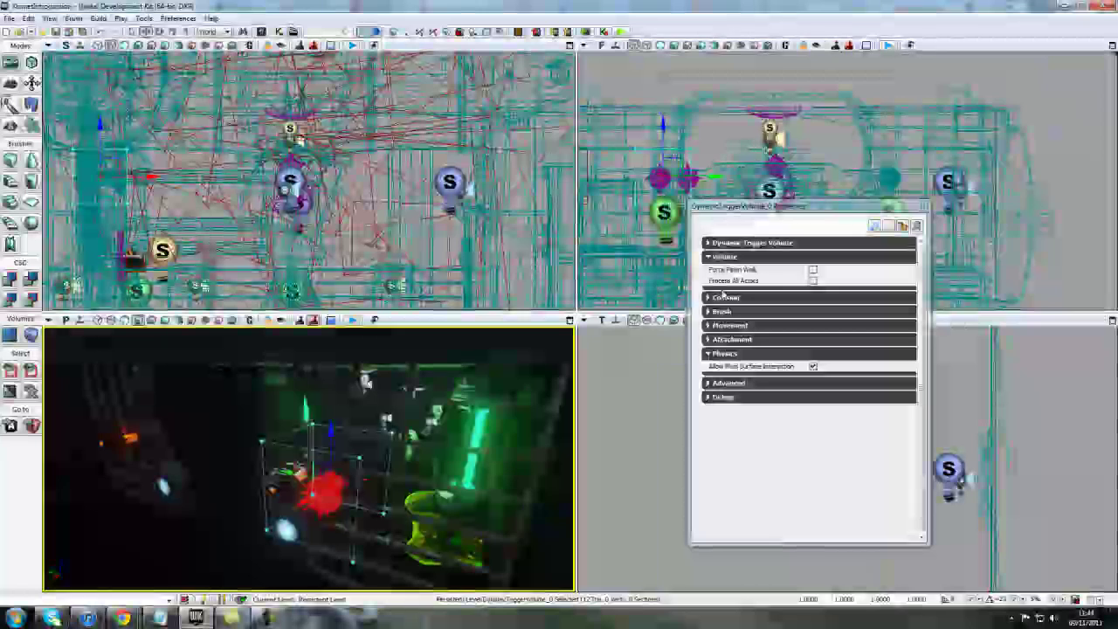
pyautogui.click(708, 243)
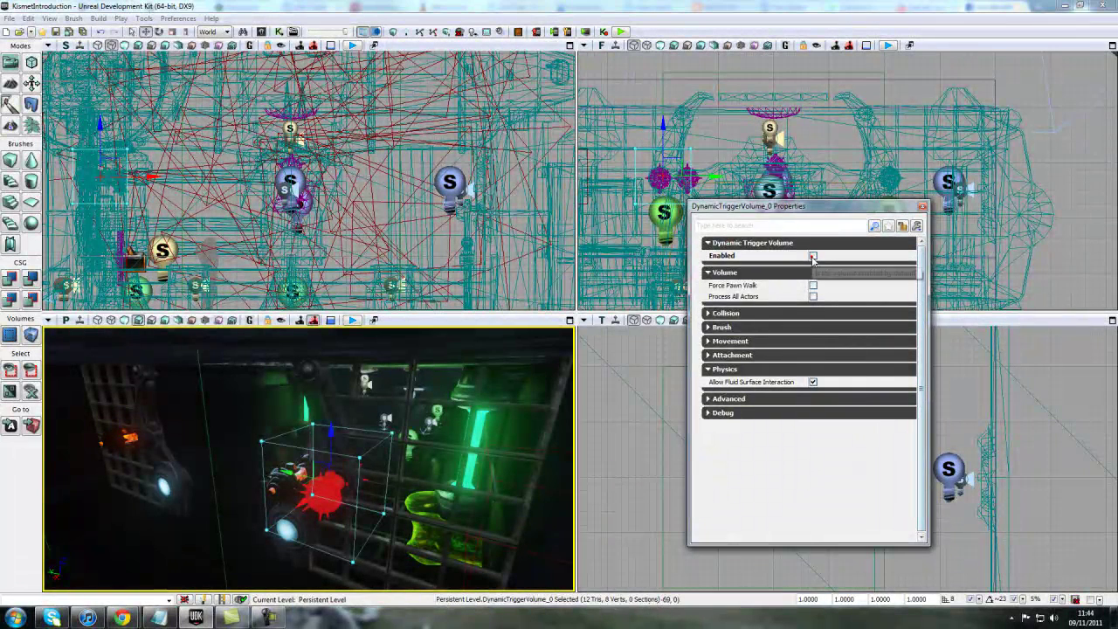
pyautogui.click(923, 207)
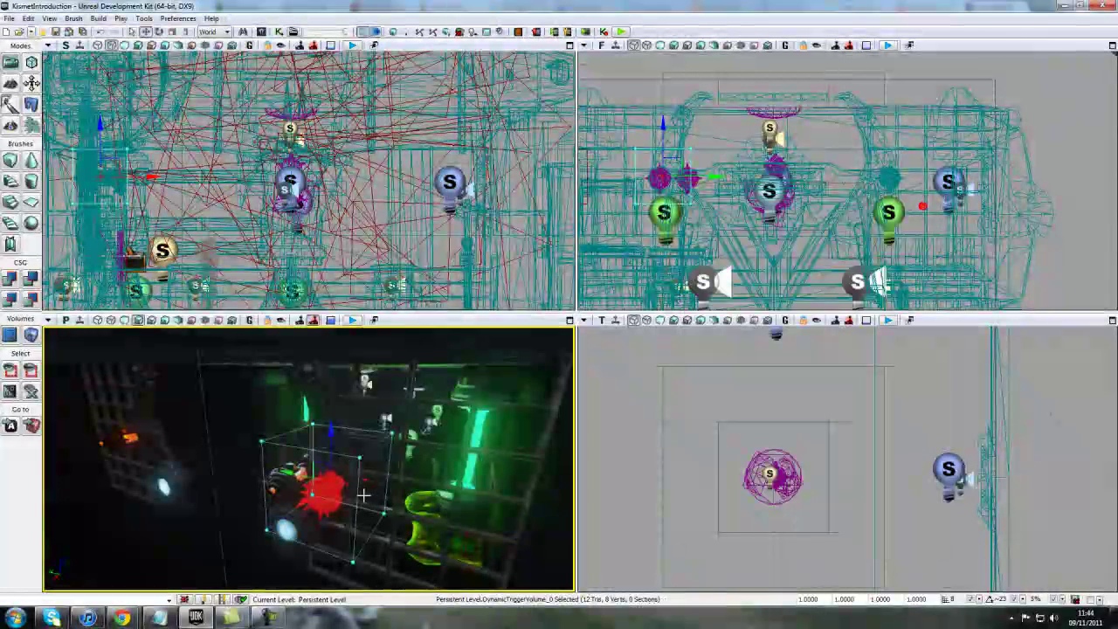
pyautogui.moveTo(428, 494); pyautogui.dragTo(426, 503, button='right')
pyautogui.moveTo(416, 511); pyautogui.dragTo(386, 519)
# Step: Add a Toggle action in Kismet, wiring Toggle Hidden's Out to its Turn On input and targeting DynamicTriggerVolume_0
pyautogui.click(278, 32)
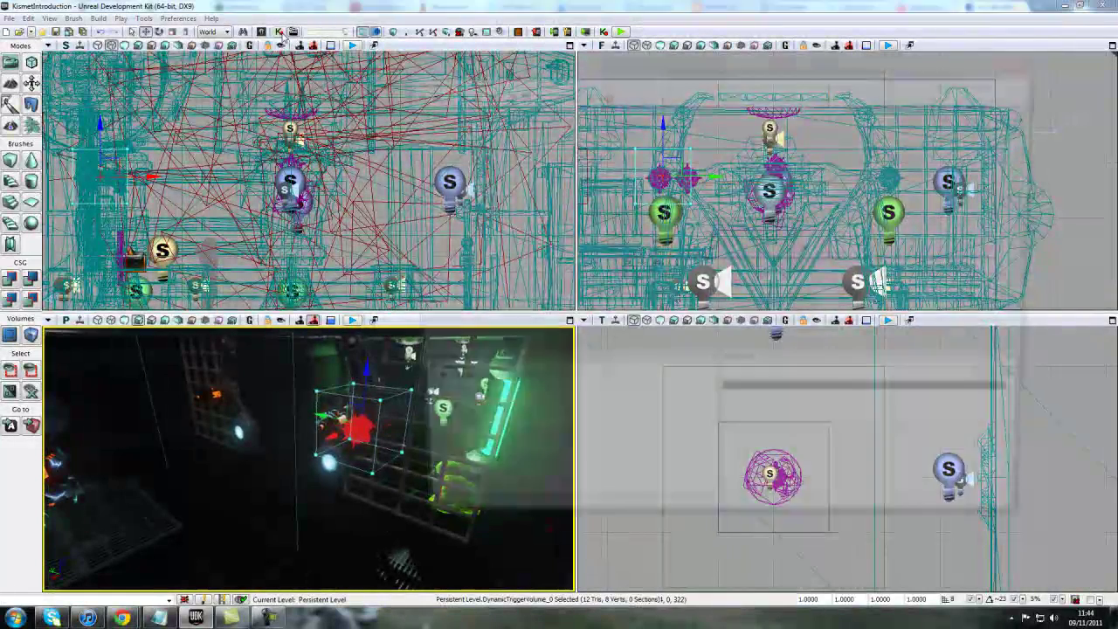
pyautogui.moveTo(522, 273); pyautogui.dragTo(465, 268)
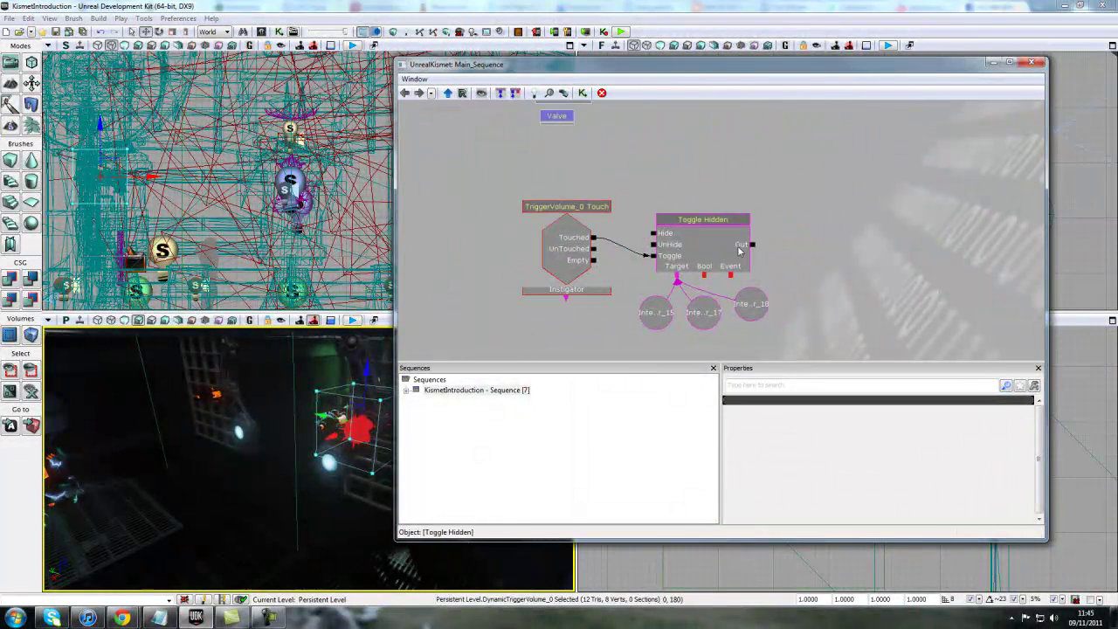
pyautogui.moveTo(773, 241); pyautogui.dragTo(769, 227)
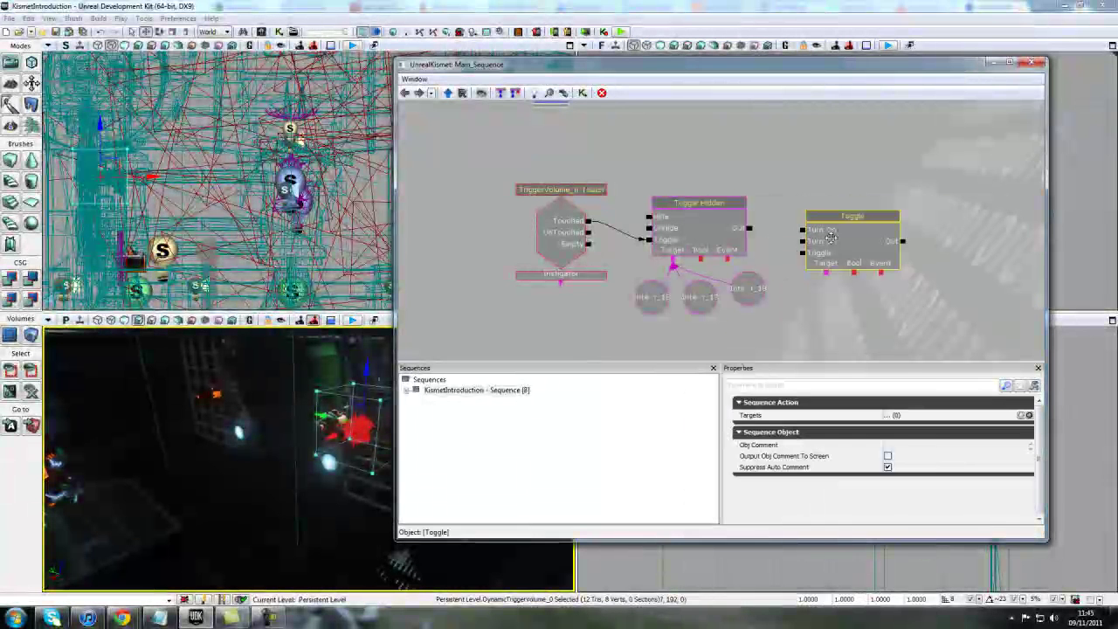
pyautogui.moveTo(749, 228); pyautogui.dragTo(800, 217)
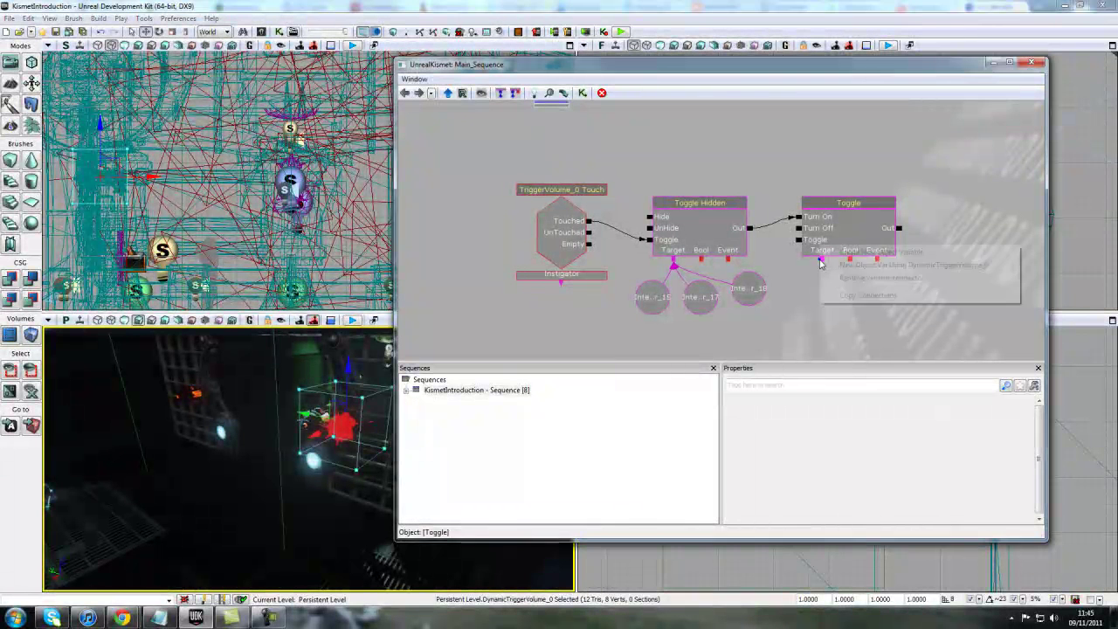
pyautogui.rightClick(821, 261)
pyautogui.click(856, 266)
# Step: Add a Touch event for DynamicTriggerVolume_0 below the existing TriggerVolume_0 sequence
pyautogui.click(289, 499)
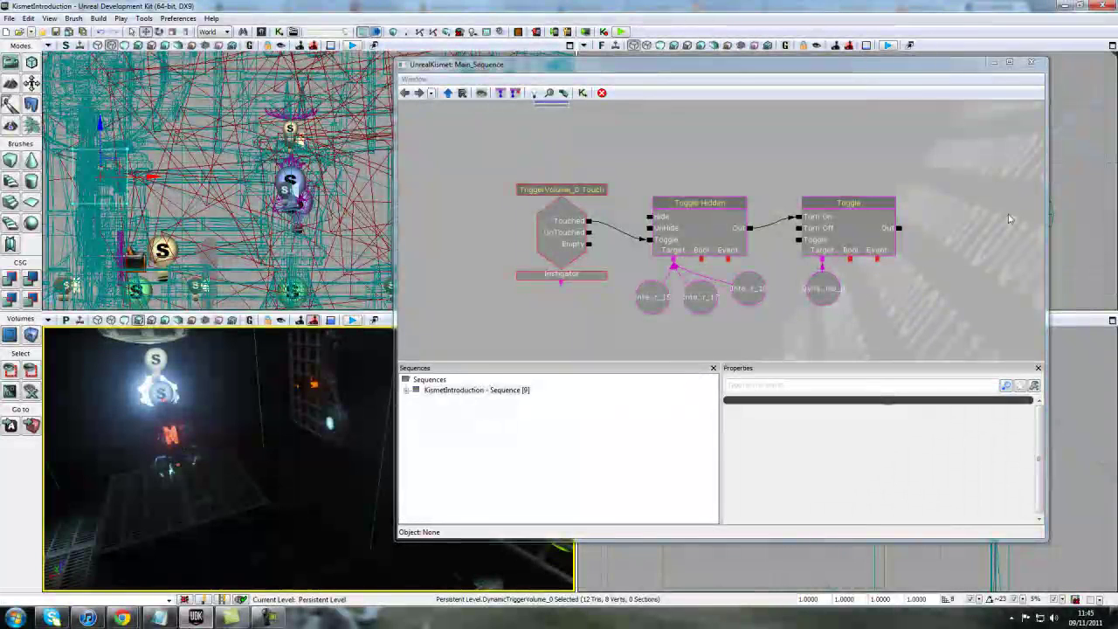
pyautogui.moveTo(211, 445); pyautogui.dragTo(211, 445, button='right')
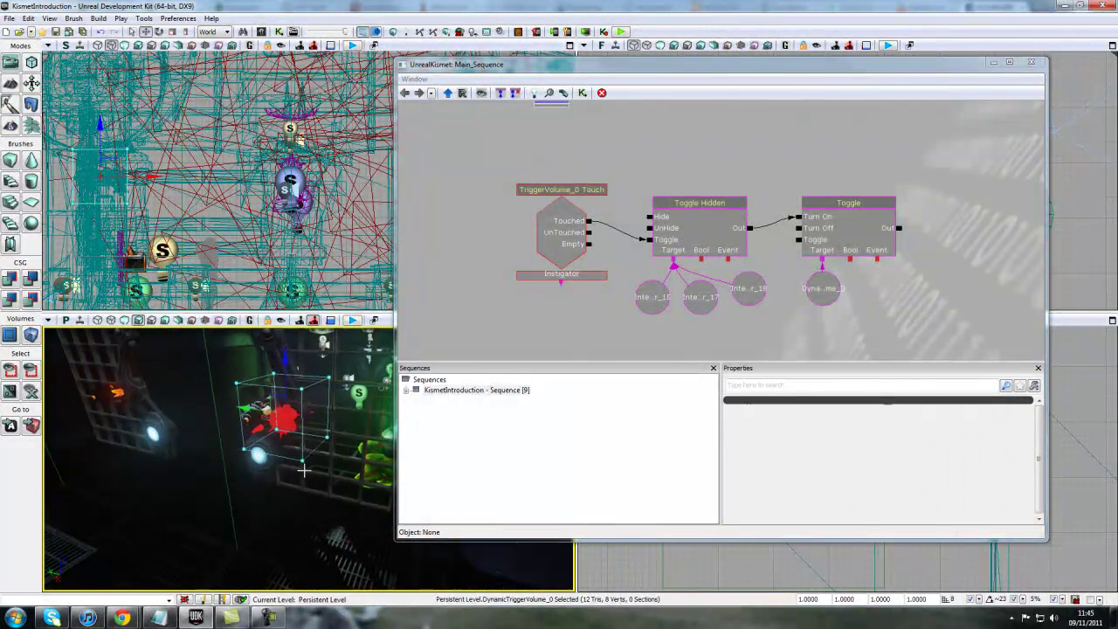
pyautogui.moveTo(298, 512); pyautogui.dragTo(307, 401)
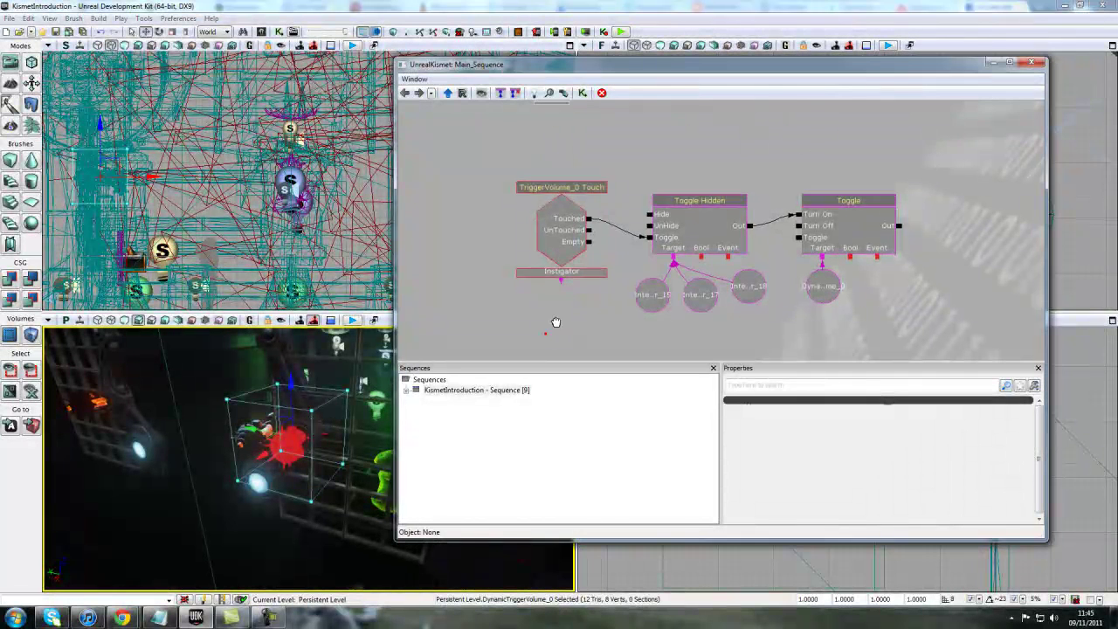
pyautogui.moveTo(554, 319); pyautogui.dragTo(609, 212)
pyautogui.rightClick(609, 209)
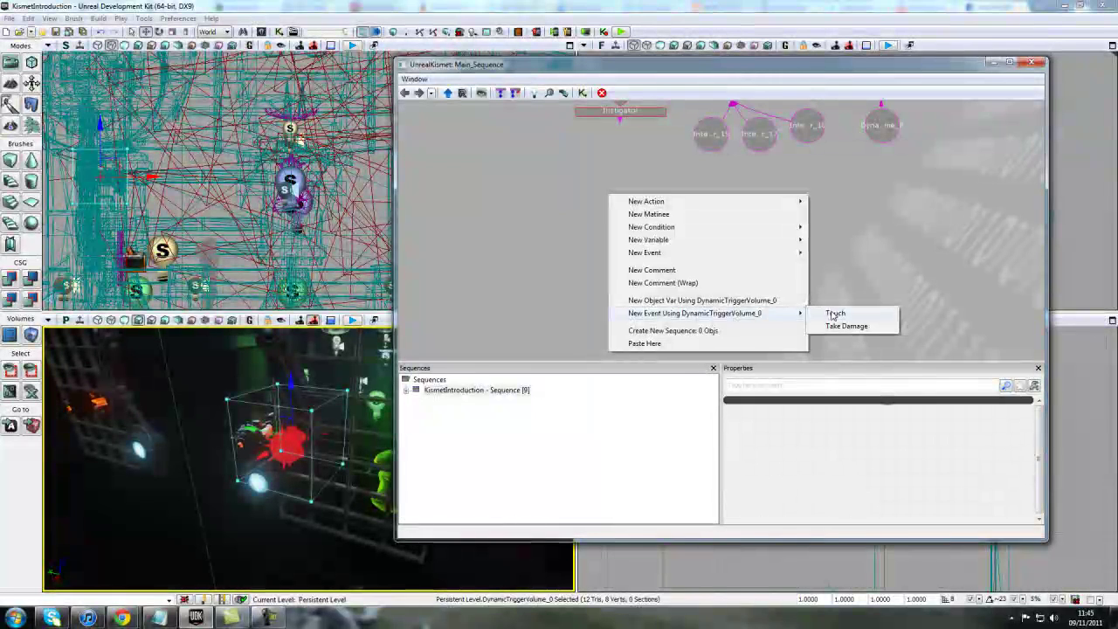
pyautogui.click(835, 313)
pyautogui.moveTo(779, 257); pyautogui.dragTo(781, 260)
pyautogui.keyDown('ctrl'); pyautogui.moveTo(672, 266); pyautogui.dragTo(620, 266); pyautogui.keyUp('ctrl')
pyautogui.click(752, 270)
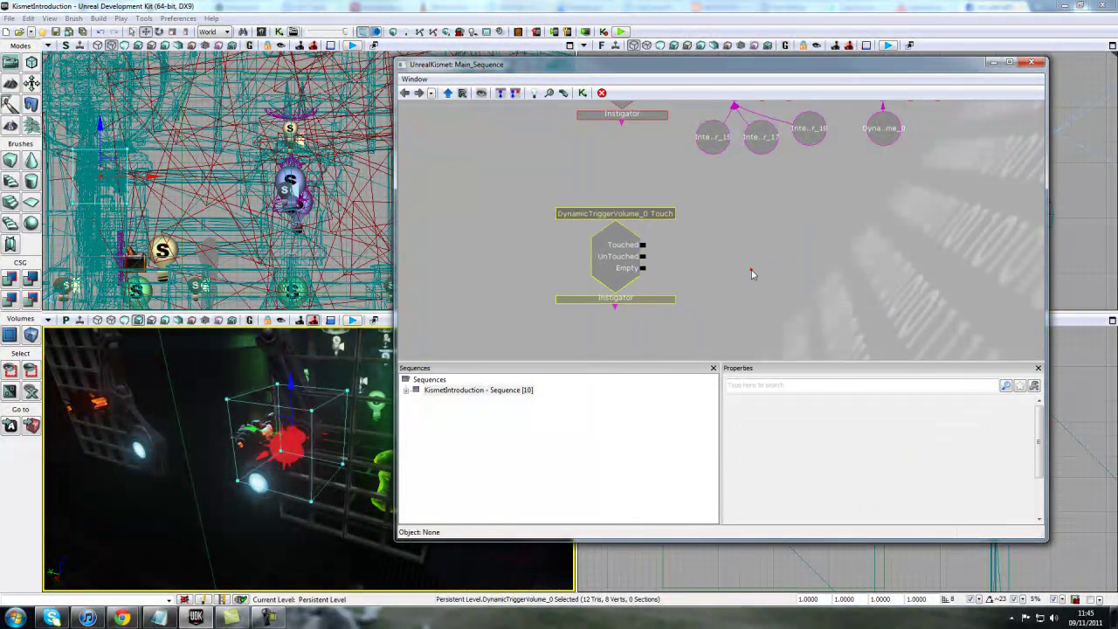
pyautogui.moveTo(738, 269); pyautogui.dragTo(723, 301)
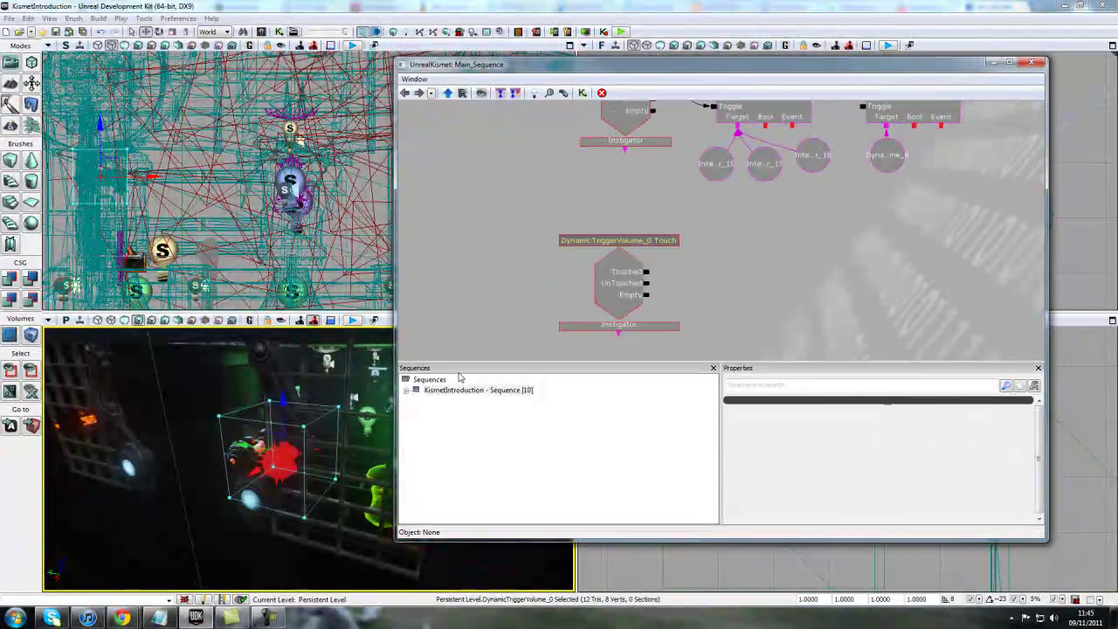
# Step: Add a second Toggle Hidden with the dynamic volume's Touched wired to Toggle, targeting the two meshes InterpActor_17 and InterpActor_16
pyautogui.click(287, 468)
pyautogui.keyDown('ctrl'); pyautogui.click(240, 465); pyautogui.keyUp('ctrl')
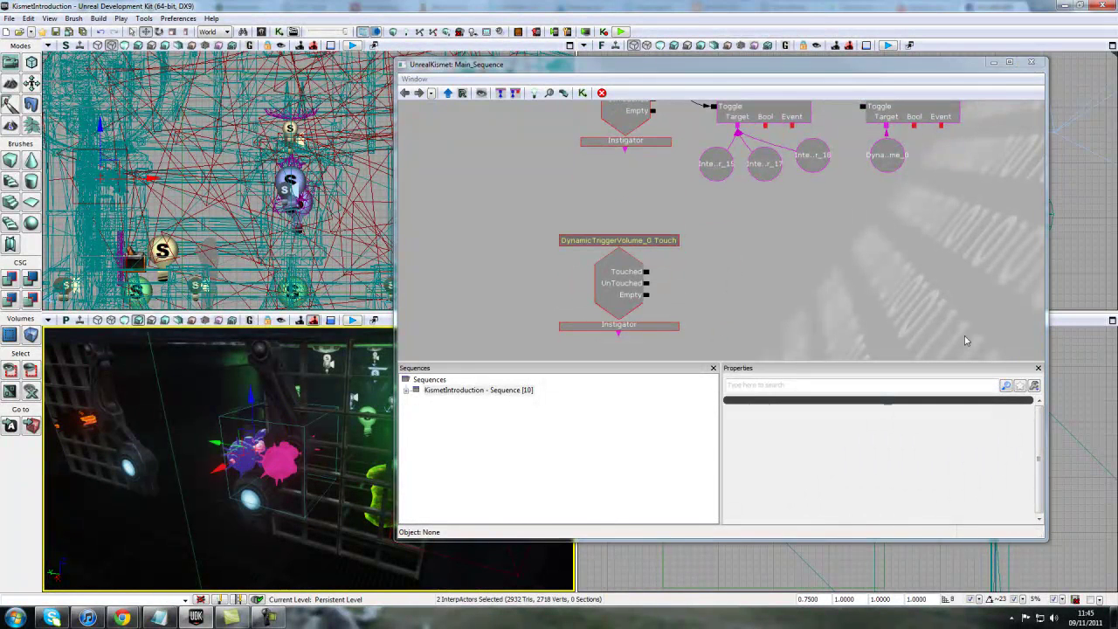
pyautogui.rightClick(725, 251)
pyautogui.moveTo(762, 256)
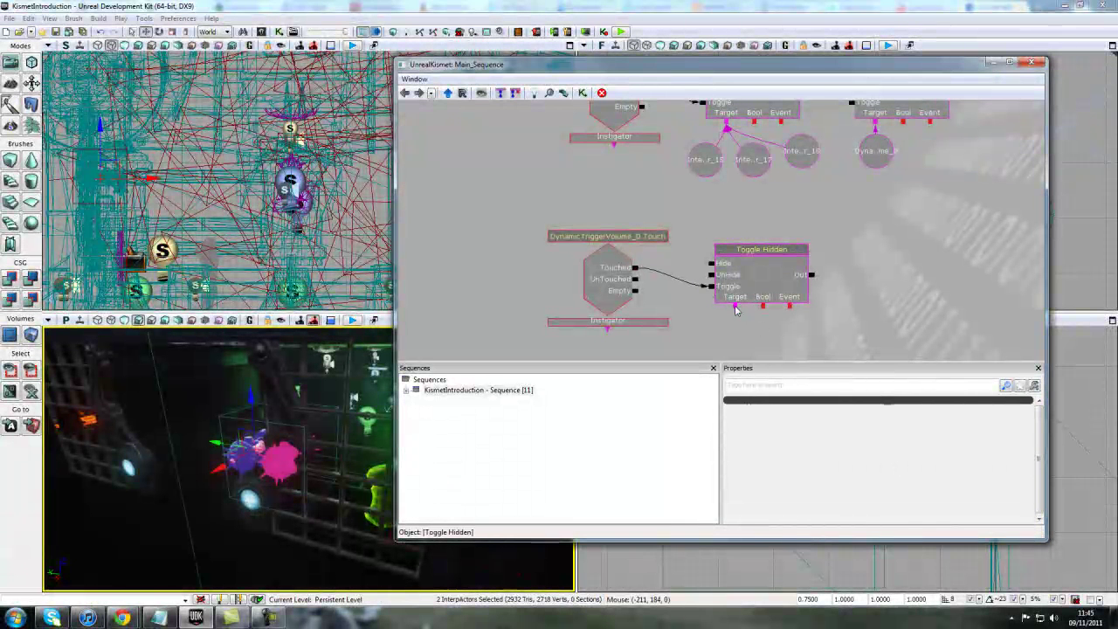
pyautogui.rightClick(735, 309)
pyautogui.click(773, 312)
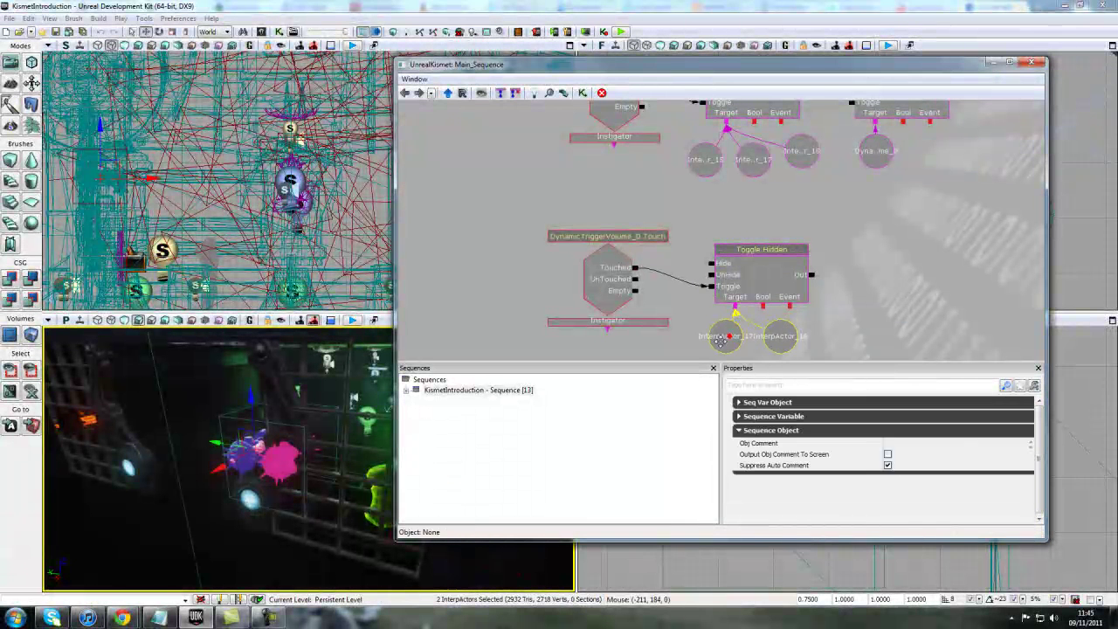
pyautogui.click(870, 303)
# Step: Examine InterpActor_17 and InterpActor_16 inside the dynamic trigger volume and compare them with the second Toggle Hidden's targets
pyautogui.moveTo(282, 473)
pyautogui.mouseDown(button='right')
pyautogui.moveTo(292, 479)
pyautogui.moveTo(282, 473)
pyautogui.mouseUp(button='right')
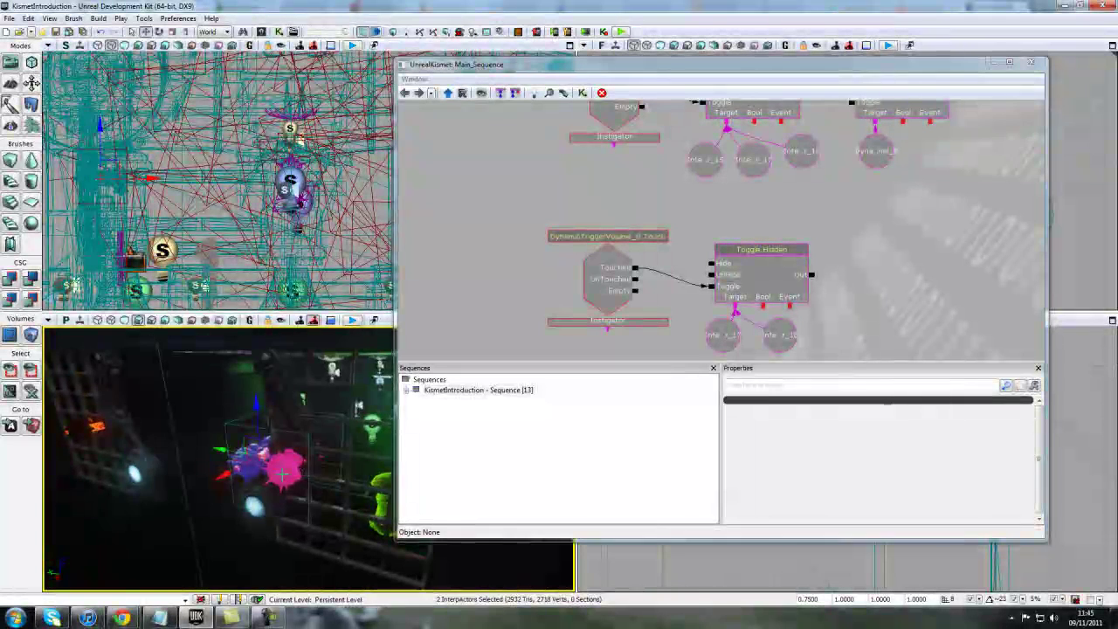
pyautogui.moveTo(282, 472); pyautogui.dragTo(262, 495)
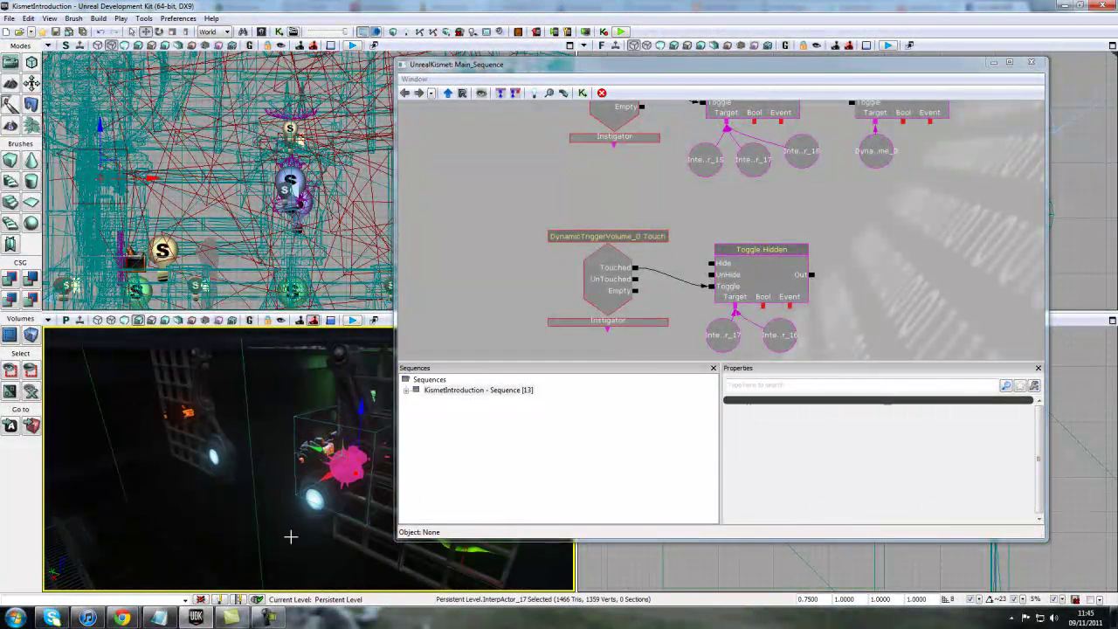
pyautogui.moveTo(291, 537); pyautogui.dragTo(254, 455)
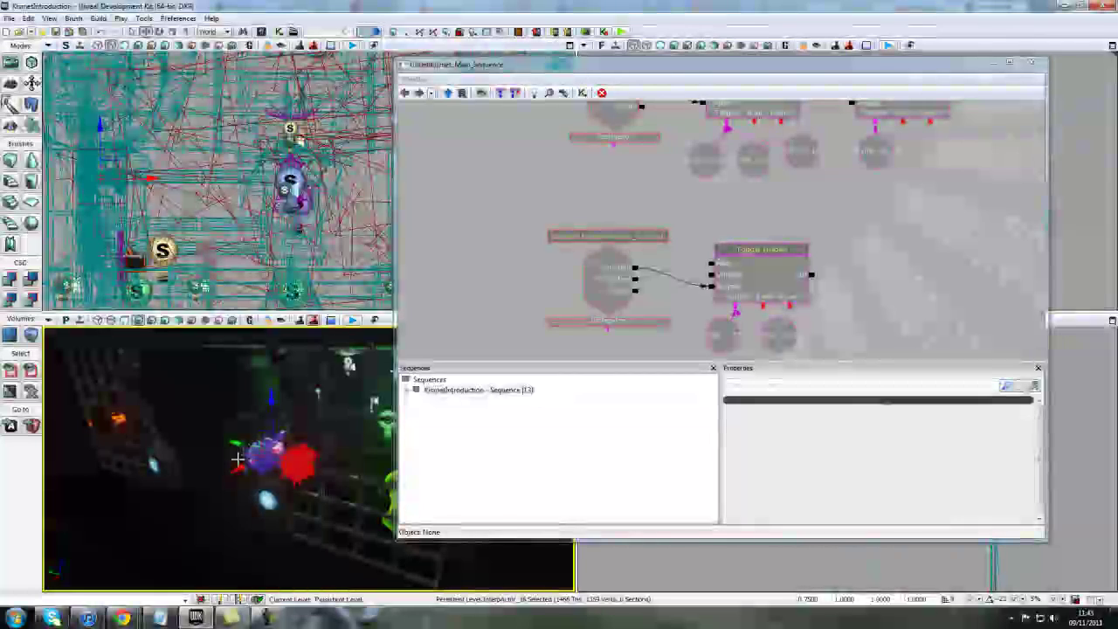
pyautogui.moveTo(297, 465); pyautogui.dragTo(331, 468, button='right')
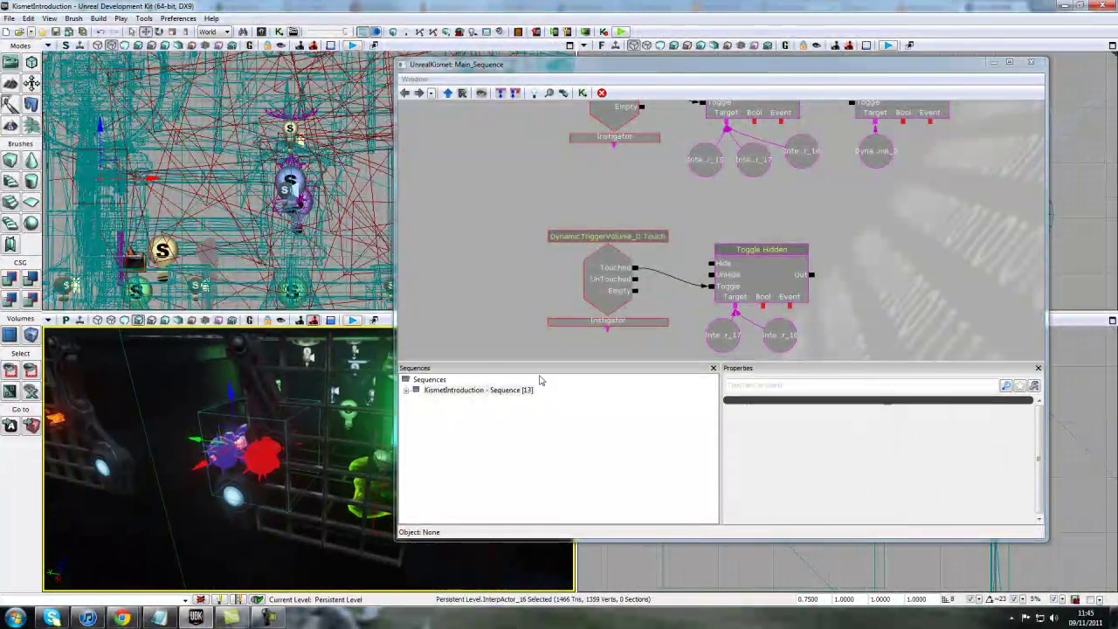
pyautogui.click(522, 311)
pyautogui.moveTo(378, 449); pyautogui.dragTo(404, 425)
pyautogui.click(528, 303)
pyautogui.moveTo(529, 302); pyautogui.dragTo(523, 281)
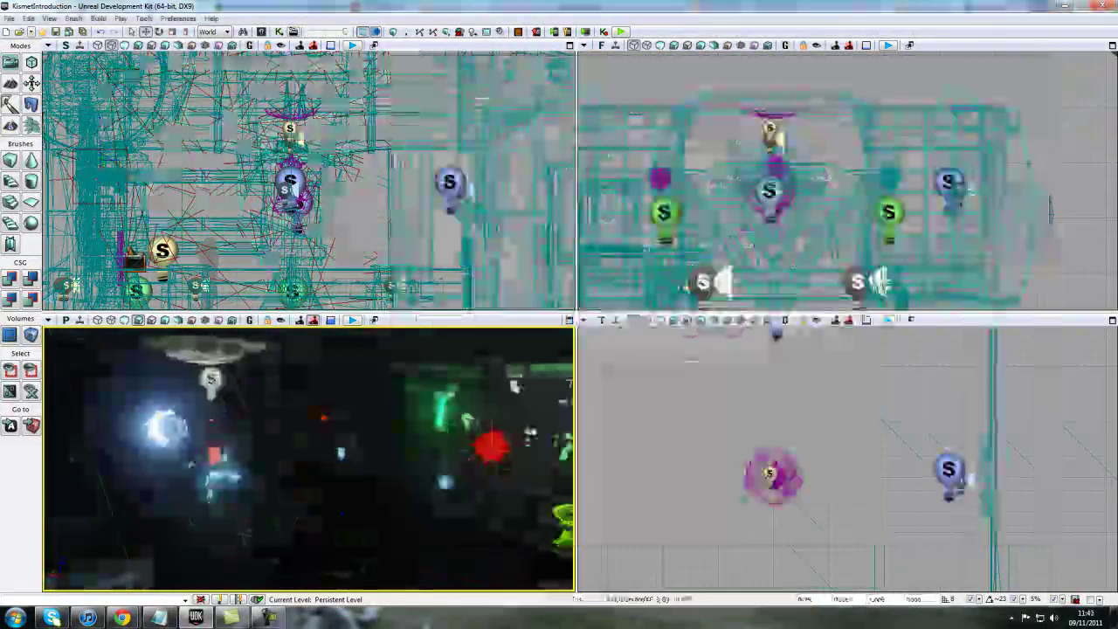
pyautogui.moveTo(336, 507)
pyautogui.mouseDown()
pyautogui.moveTo(345, 516)
pyautogui.moveTo(344, 506)
pyautogui.mouseUp()
pyautogui.click(369, 197)
pyautogui.moveTo(249, 425); pyautogui.dragTo(327, 347, button='right')
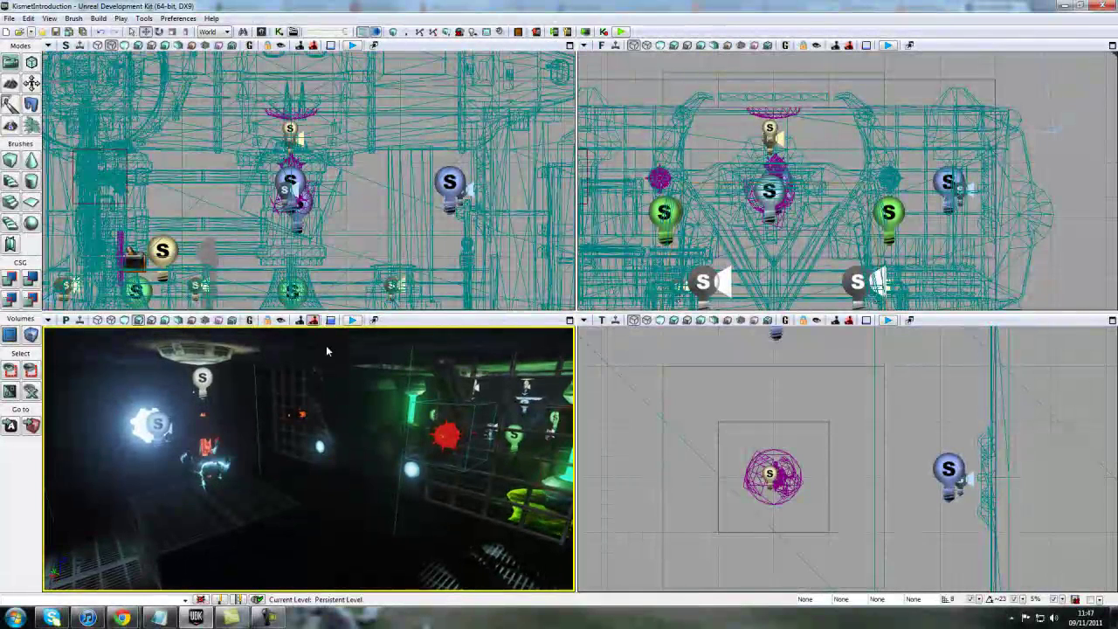
pyautogui.click(358, 222)
pyautogui.moveTo(324, 475); pyautogui.dragTo(343, 484, button='right')
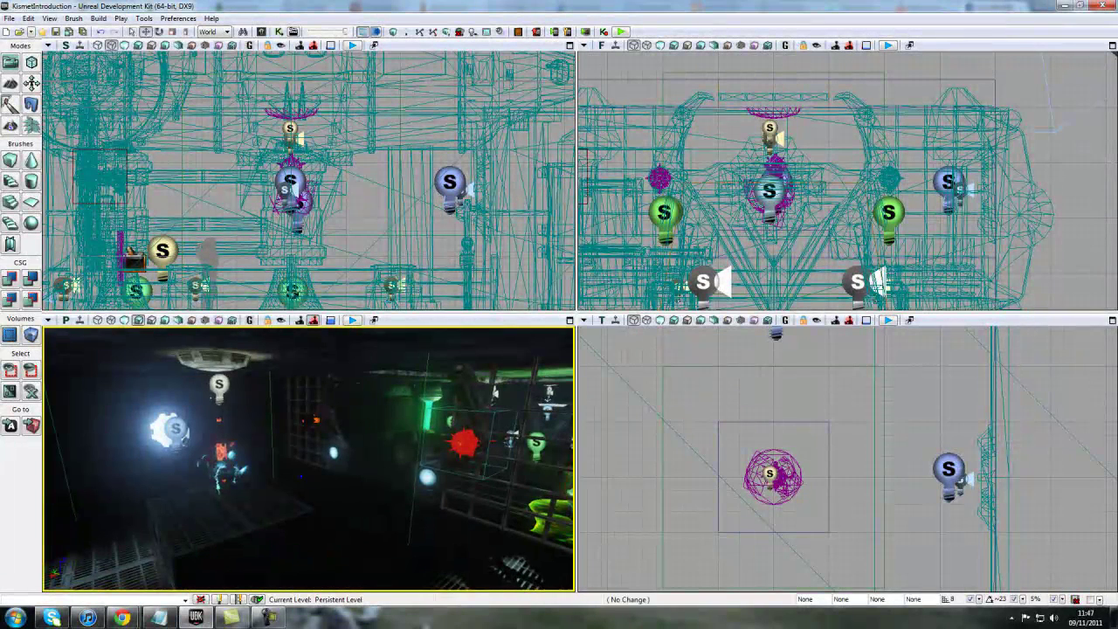
pyautogui.moveTo(228, 471); pyautogui.dragTo(254, 503, button='right')
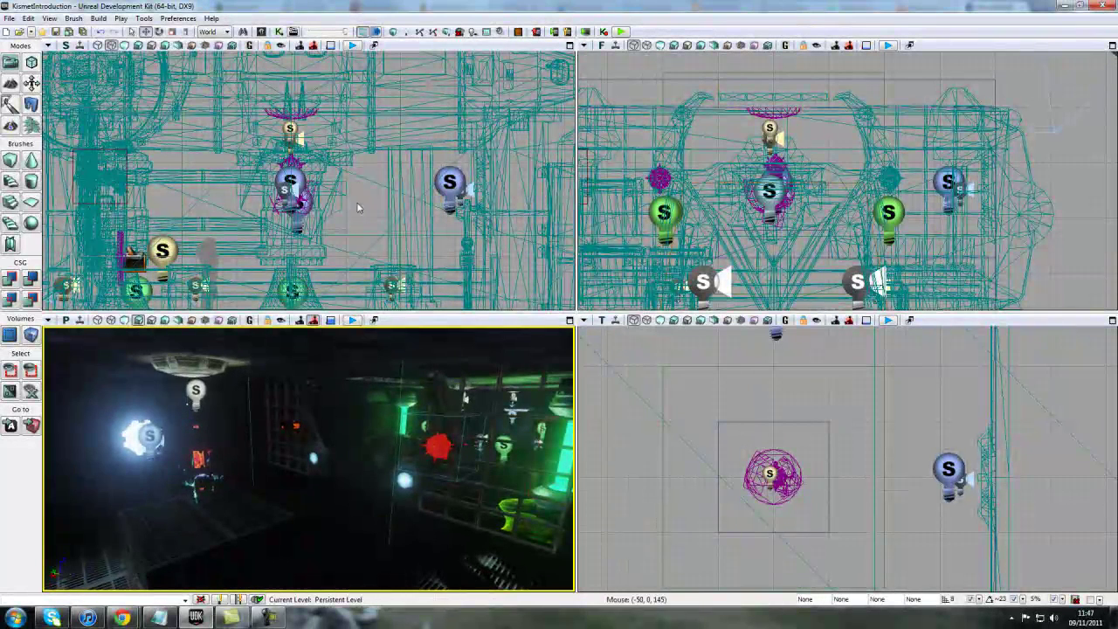
pyautogui.moveTo(353, 499); pyautogui.dragTo(343, 509, button='right')
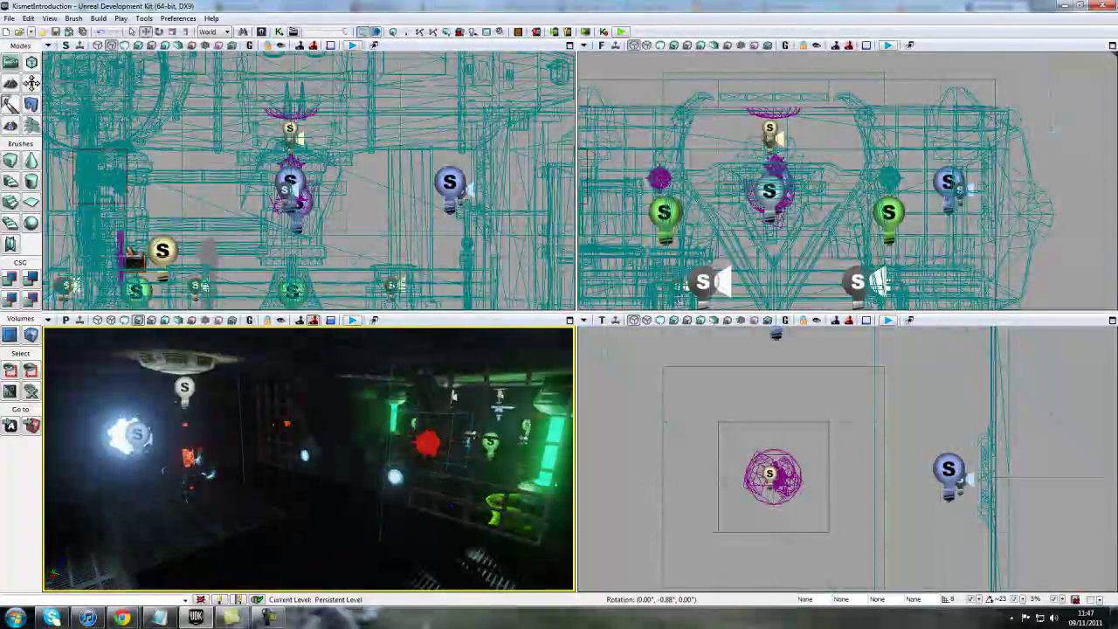
pyautogui.moveTo(440, 506); pyautogui.dragTo(439, 506, button='right')
pyautogui.moveTo(290, 507); pyautogui.dragTo(290, 506, button='right')
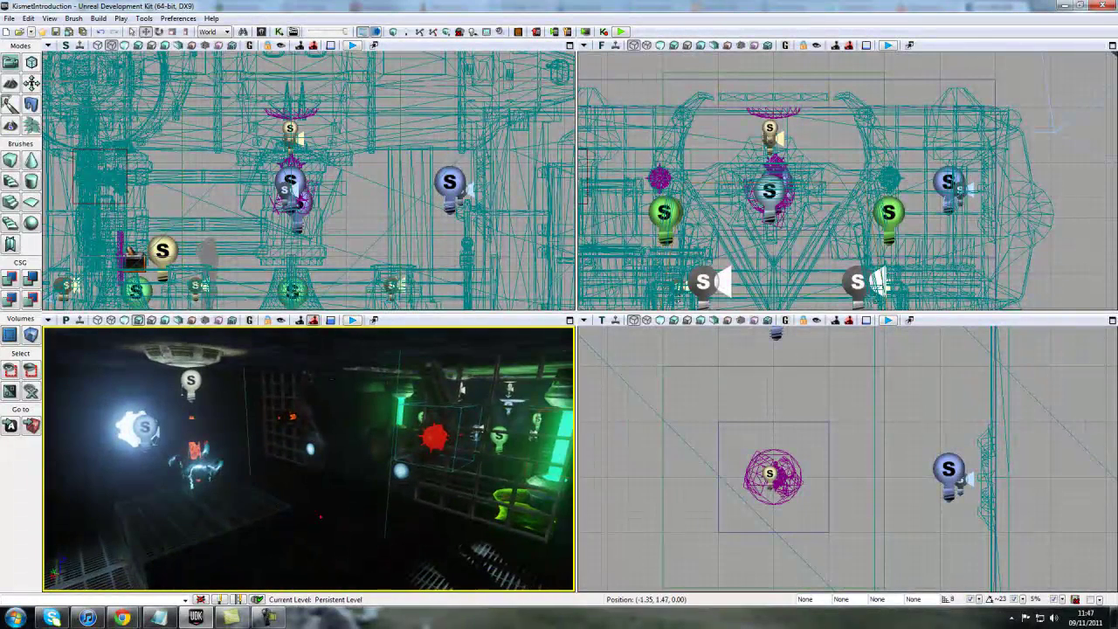
pyautogui.moveTo(198, 488); pyautogui.dragTo(197, 488)
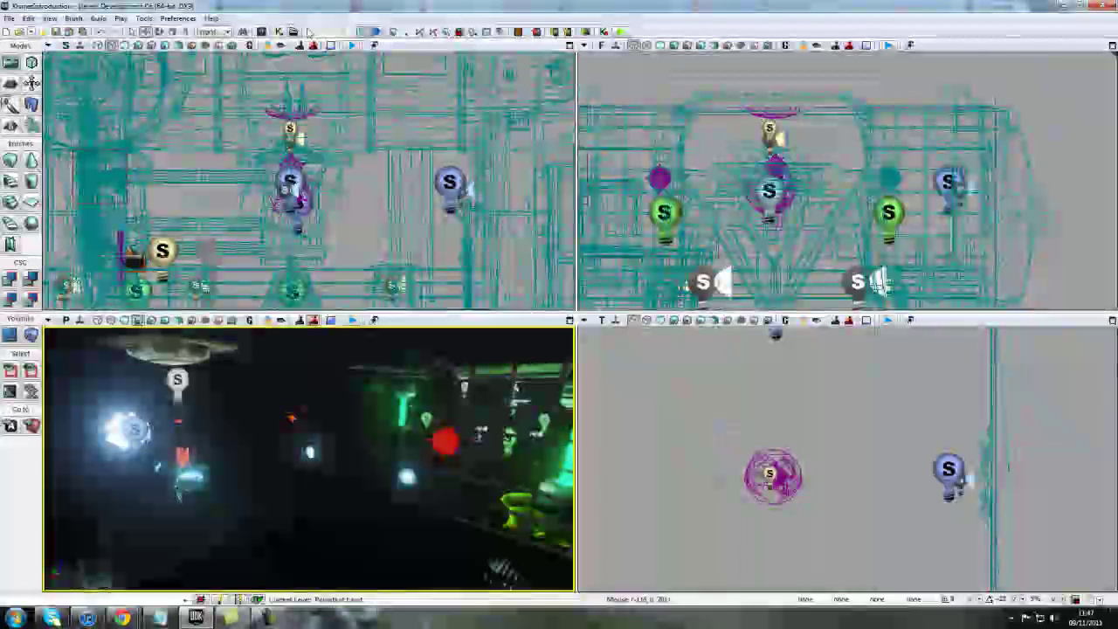
# Step: Add a Play Sound action to the TriggerVolume_0 sequence in Kismet, wiring the Toggle action's Out to its Play input
pyautogui.click(277, 32)
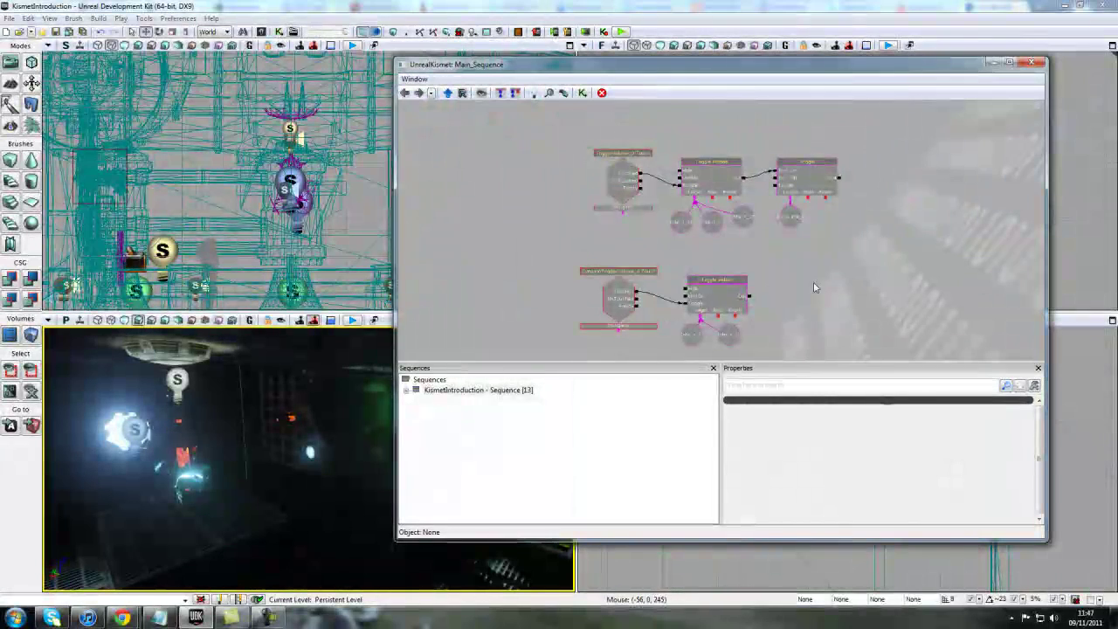
pyautogui.scroll(4, 813, 281)
pyautogui.scroll(-1, 731, 324)
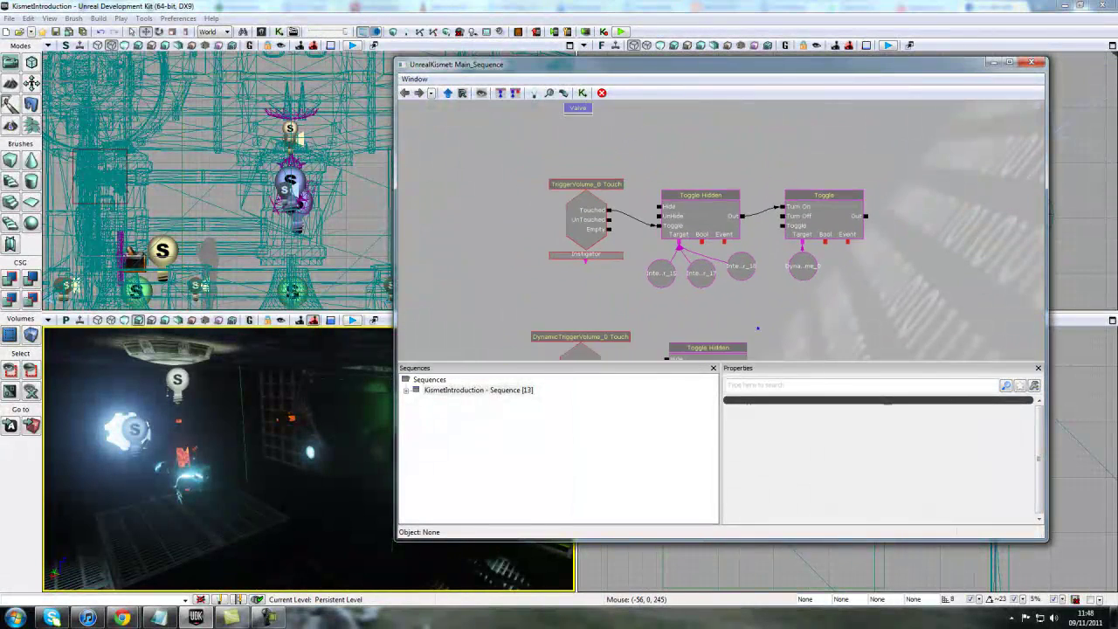
pyautogui.moveTo(253, 451); pyautogui.dragTo(269, 458, button='right')
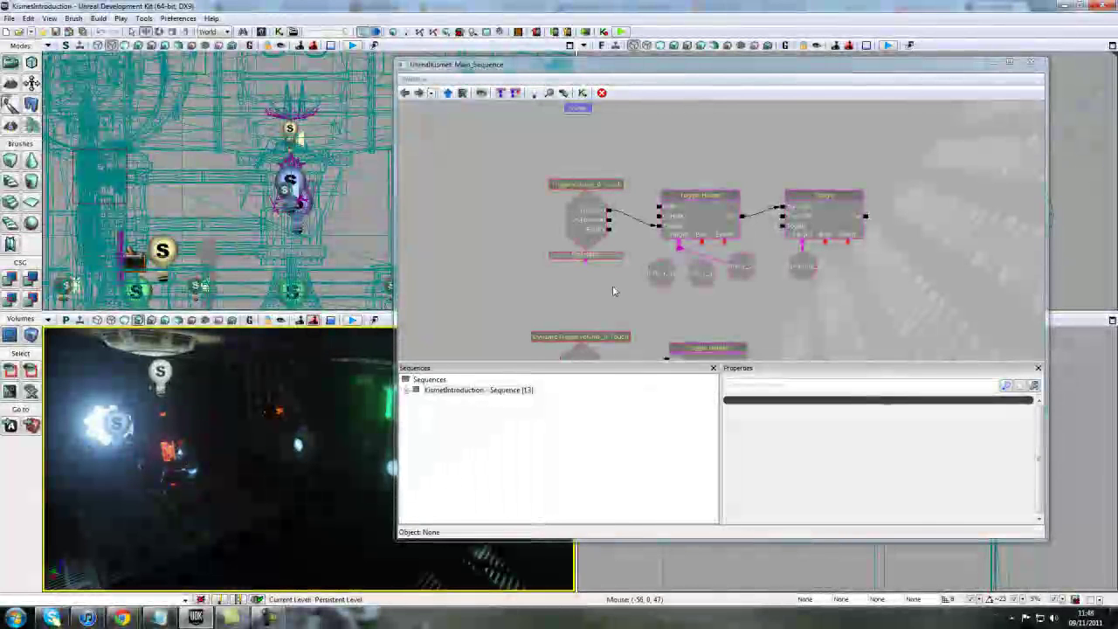
pyautogui.scroll(-1, 541, 302)
pyautogui.moveTo(541, 302); pyautogui.dragTo(456, 305)
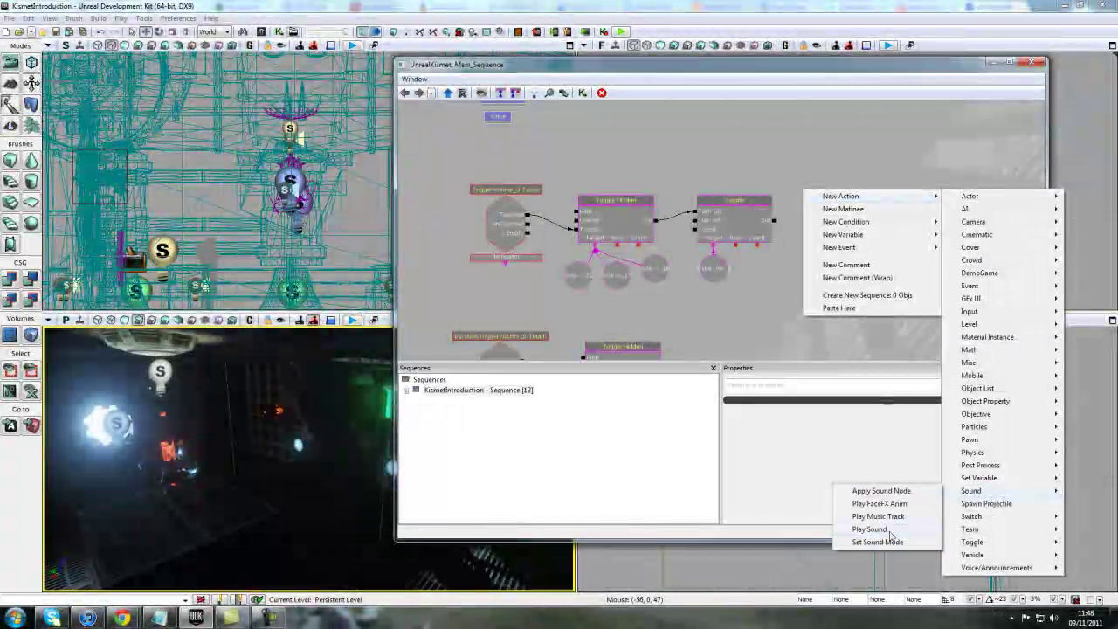
pyautogui.click(873, 530)
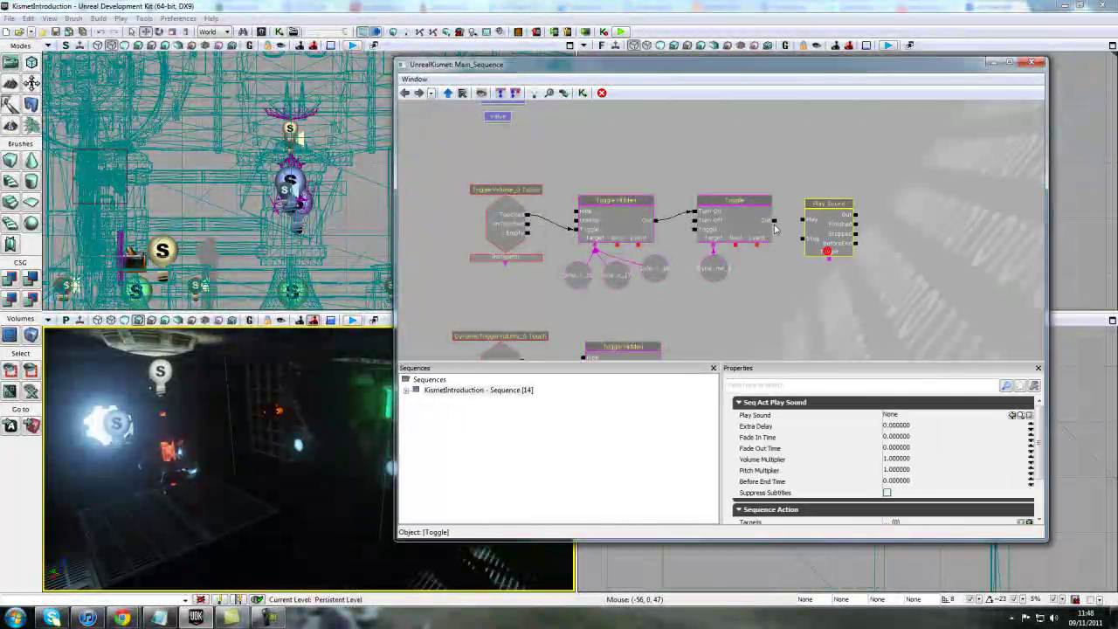
pyautogui.moveTo(774, 220); pyautogui.dragTo(804, 220)
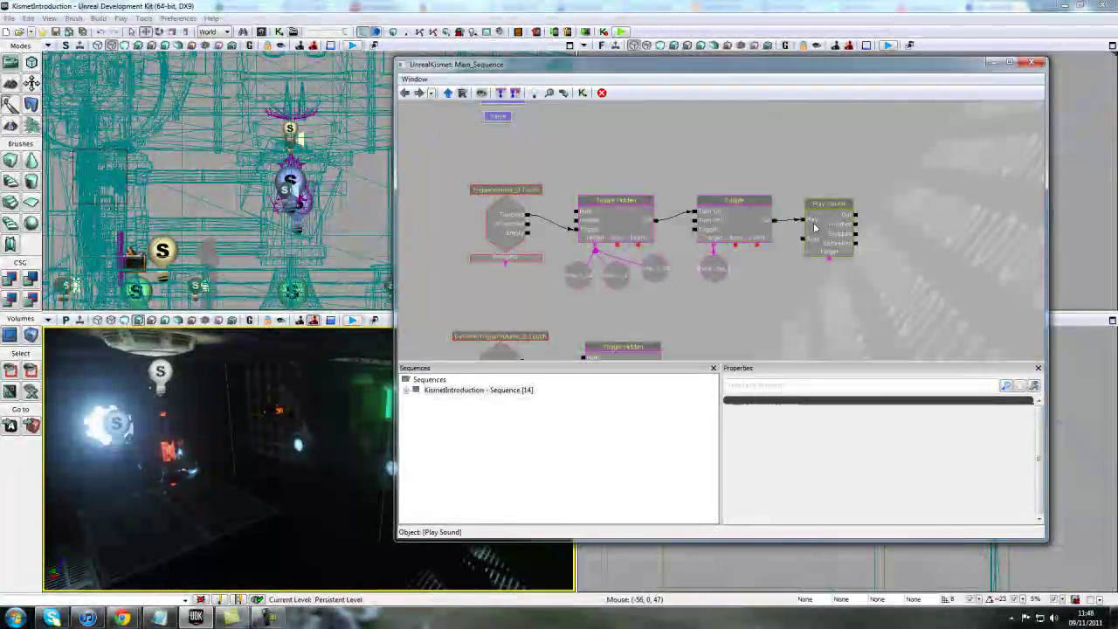
# Step: Filter the A_Pickups_Powerups package in the Content Browser to Sound Cues and choose A_Powerup_Berzerk_PickupCue
pyautogui.click(262, 32)
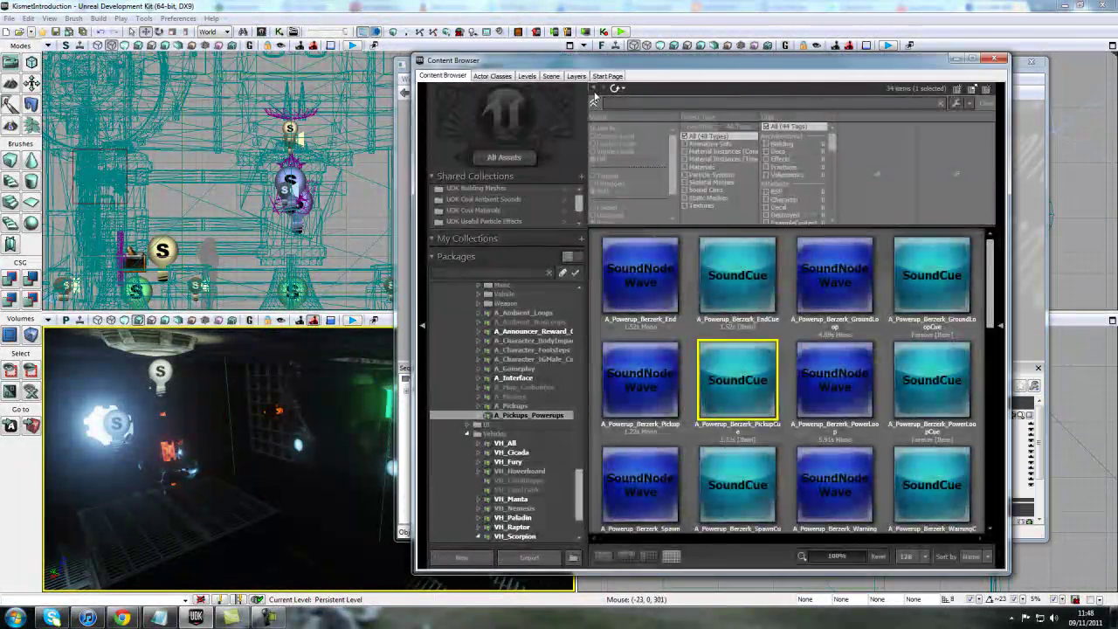
pyautogui.moveTo(577, 493); pyautogui.dragTo(583, 462)
pyautogui.scroll(8, 476, 384)
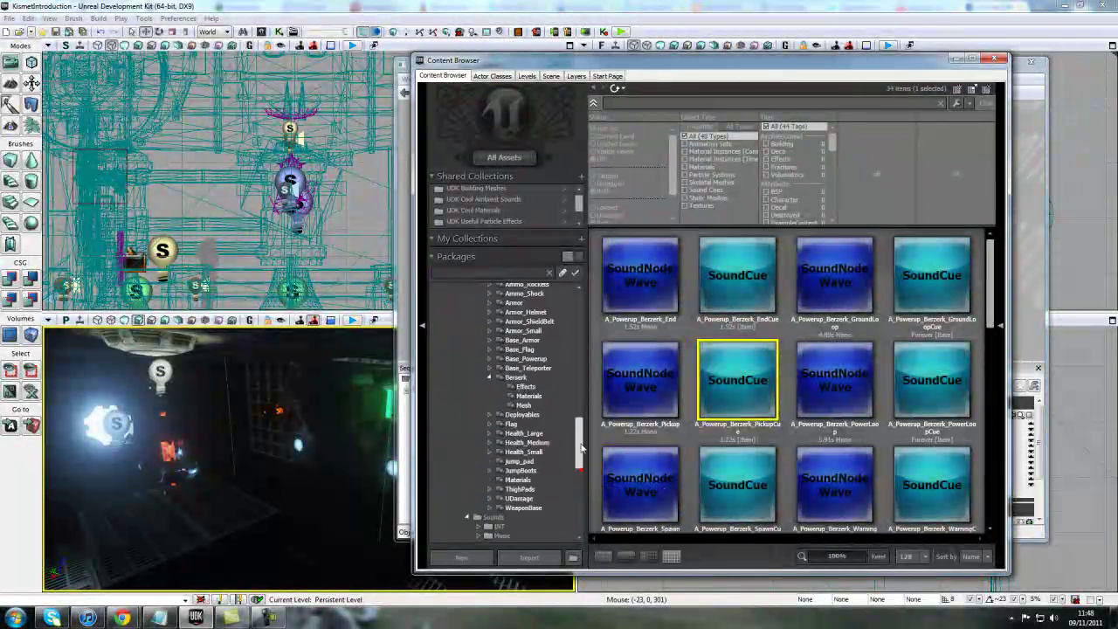
pyautogui.click(468, 370)
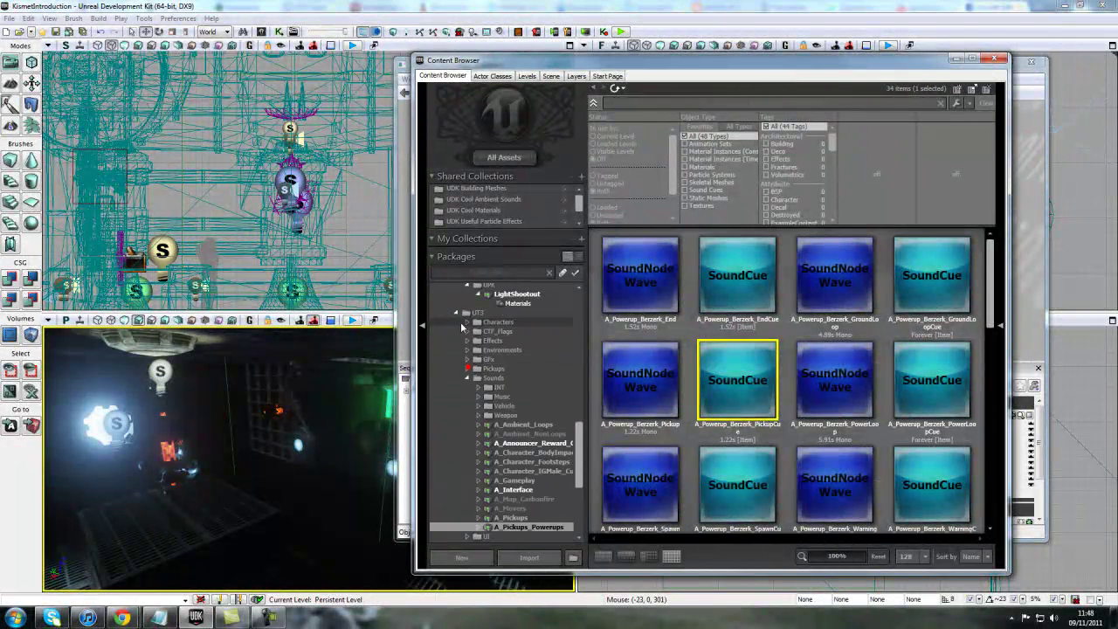
pyautogui.scroll(-3, 524, 463)
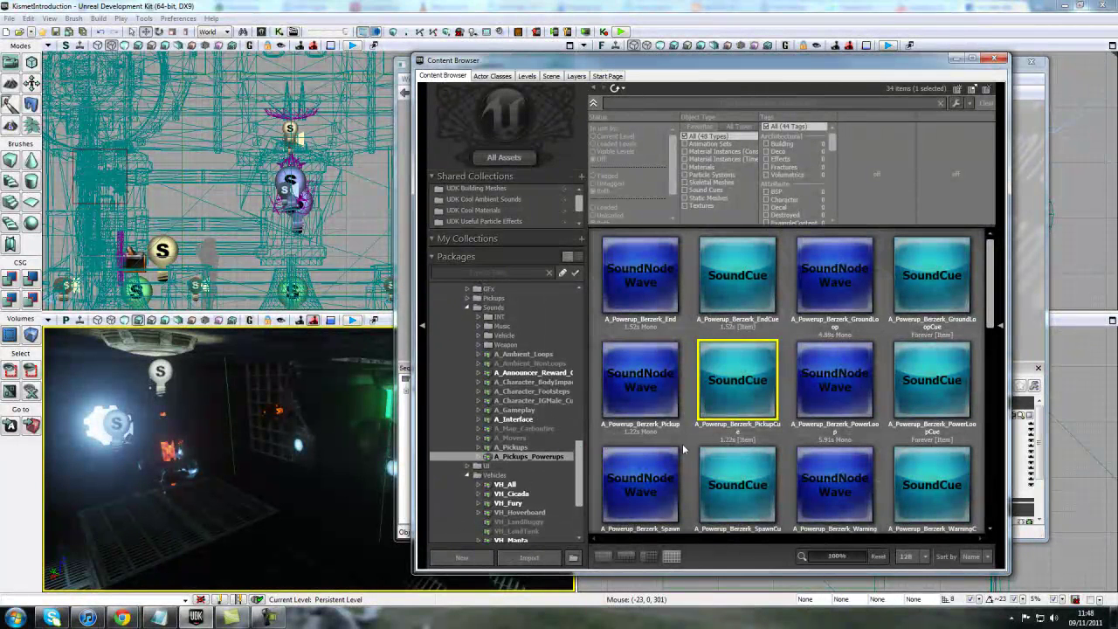
pyautogui.moveTo(738, 409)
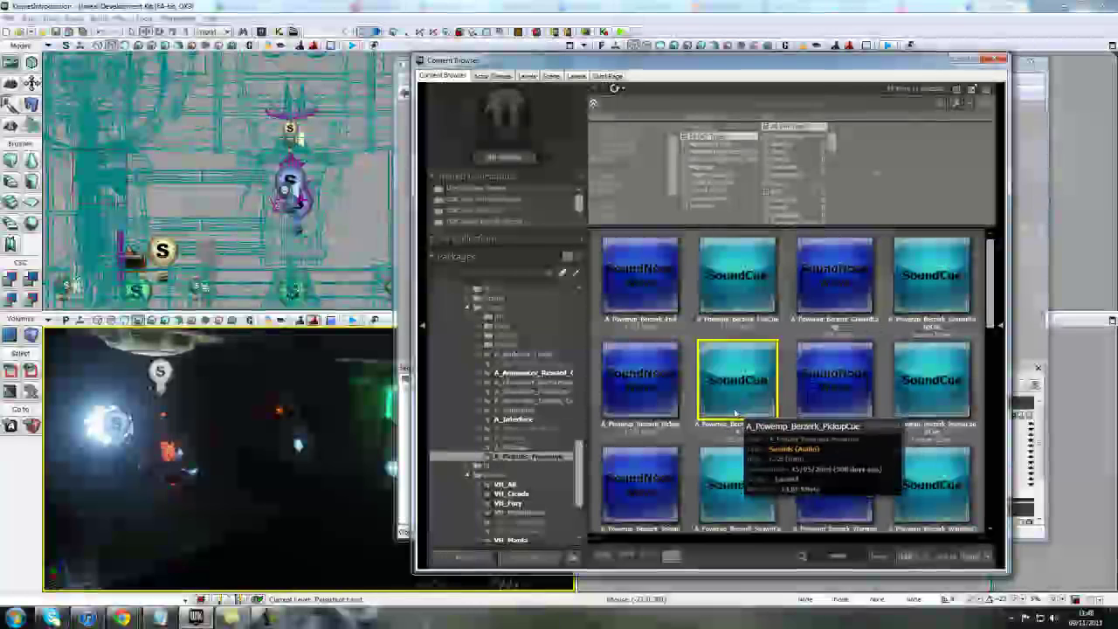
pyautogui.moveTo(759, 272)
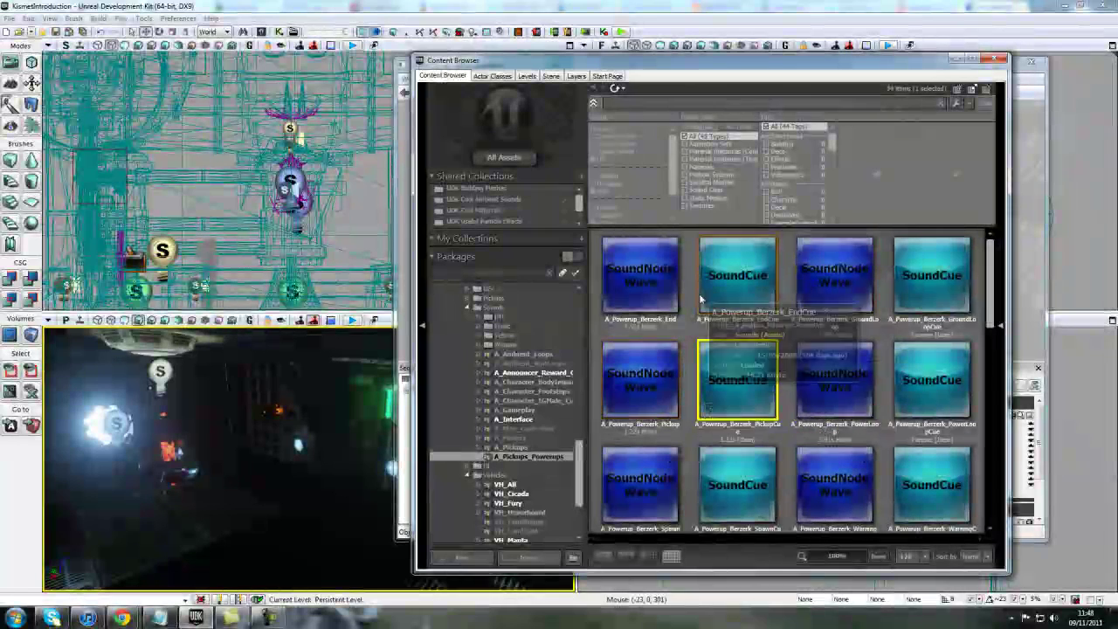
pyautogui.click(685, 189)
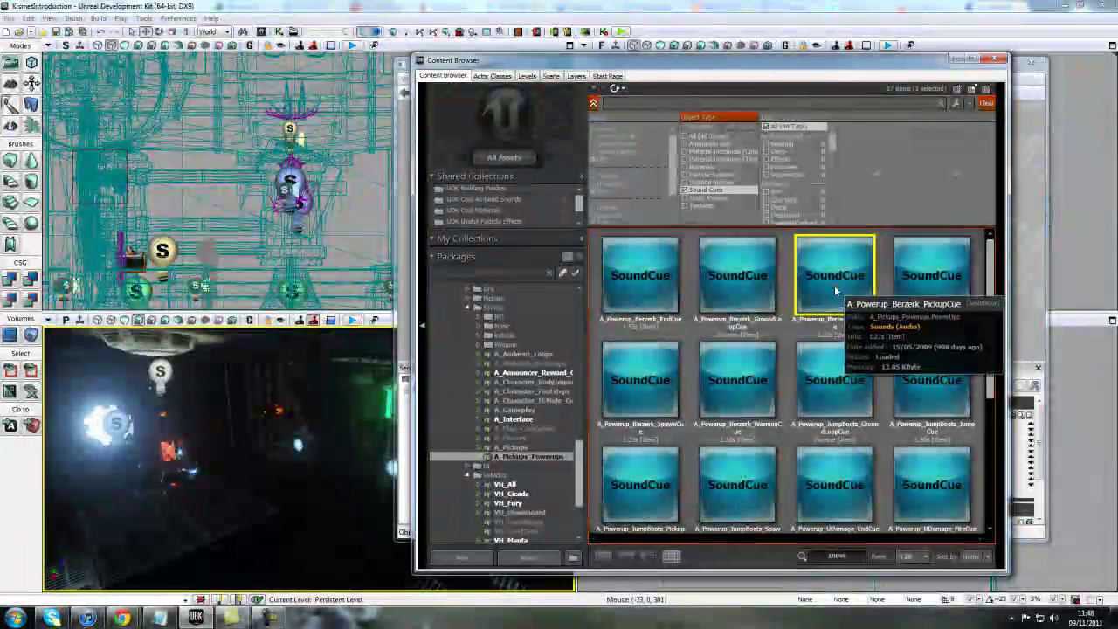
# Step: Assign the selected A_Powerup_Berzerk_PickupCue as the Play Sound action's sound
pyautogui.click(1027, 278)
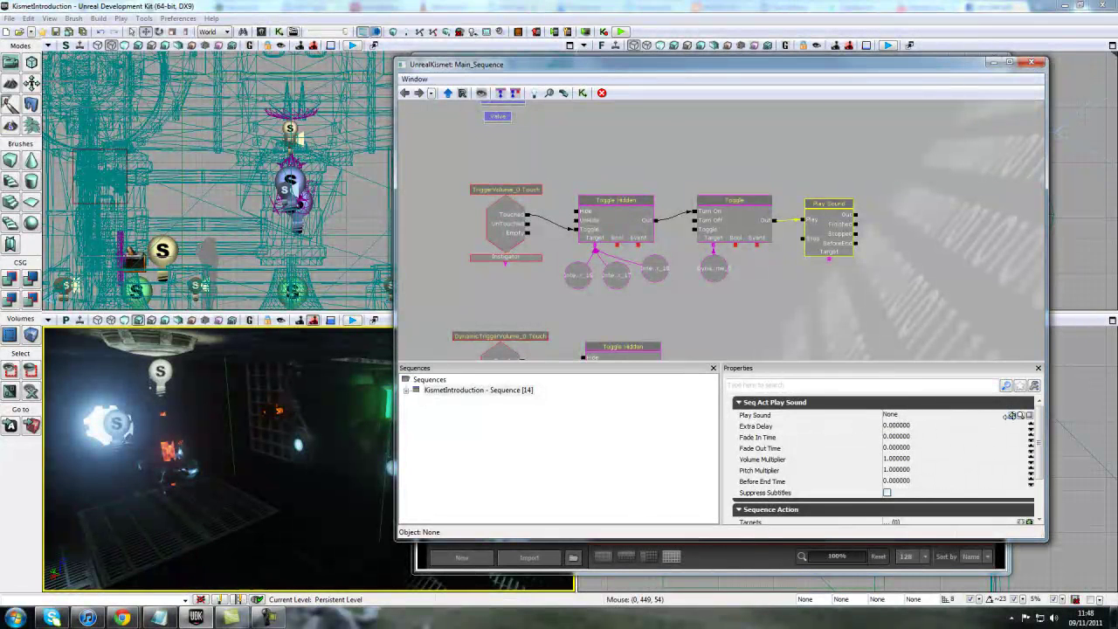
pyautogui.click(1011, 415)
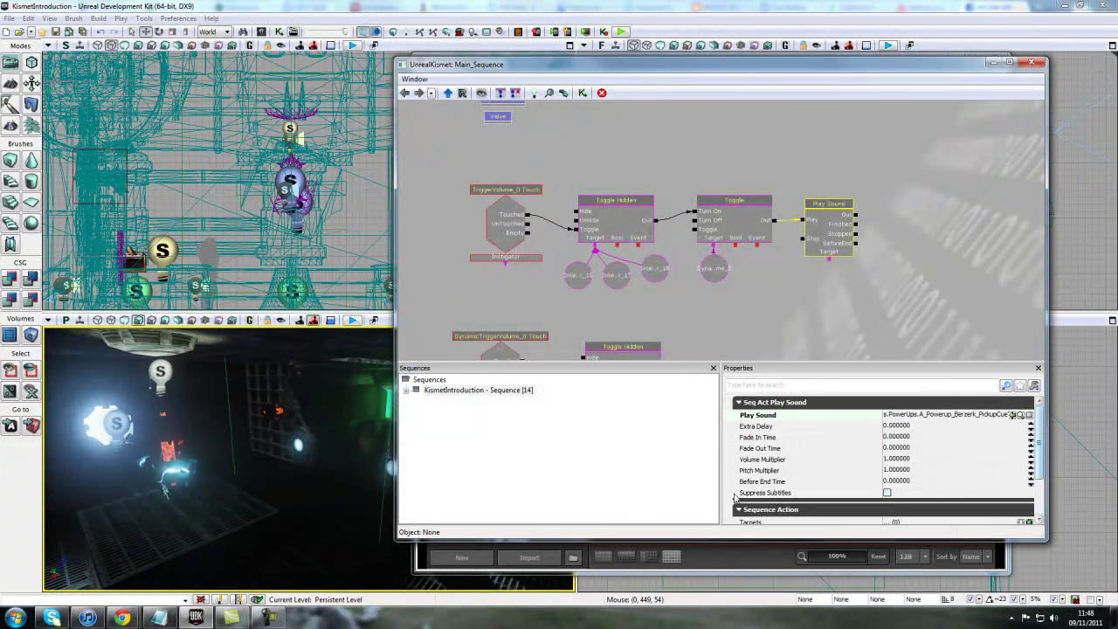
pyautogui.click(863, 282)
# Step: Duplicate the Play Sound action beside the dynamic volume's Toggle Hidden and wire that Toggle Hidden's Out to the copy's Play input
pyautogui.click(1001, 565)
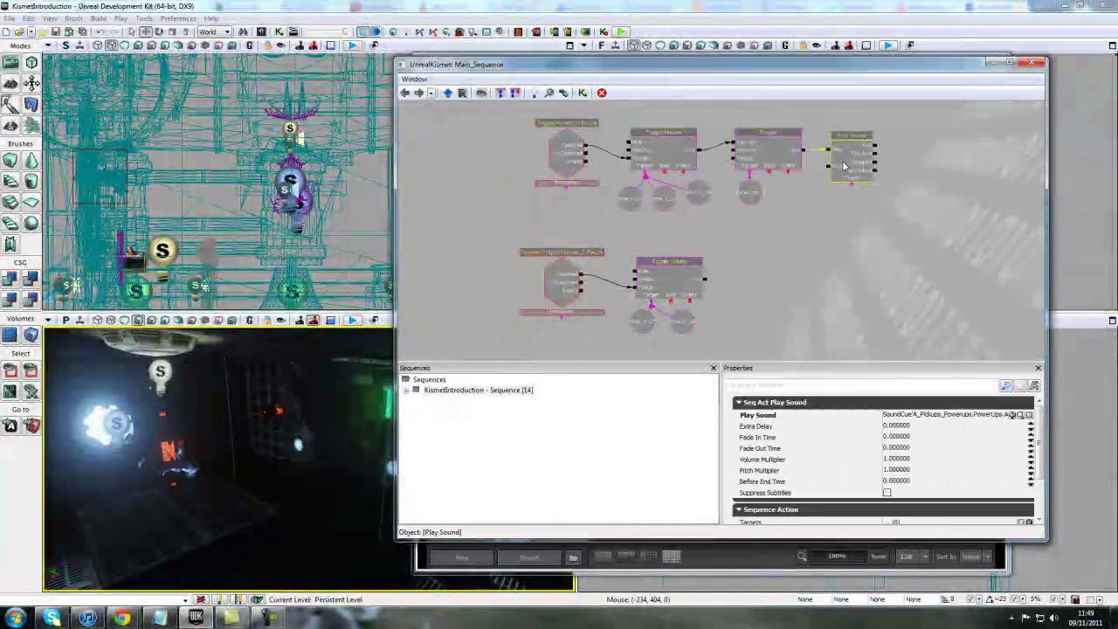
pyautogui.hotkey('ctrl', 'c')
pyautogui.hotkey('ctrl', 'v')
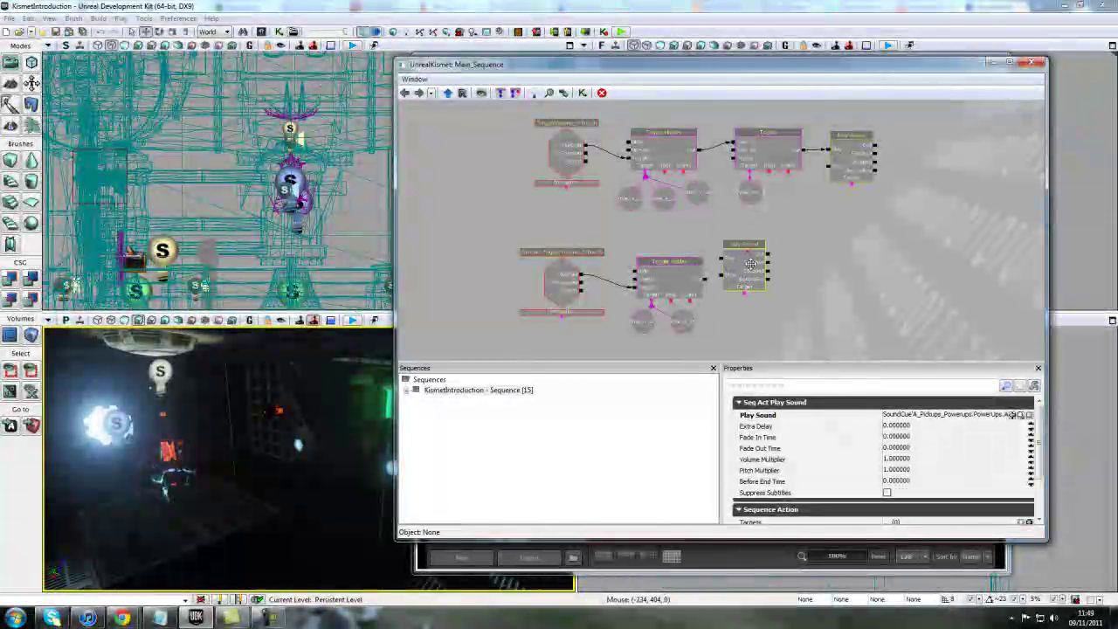
pyautogui.moveTo(820, 305); pyautogui.dragTo(843, 230)
pyautogui.scroll(4, 843, 230)
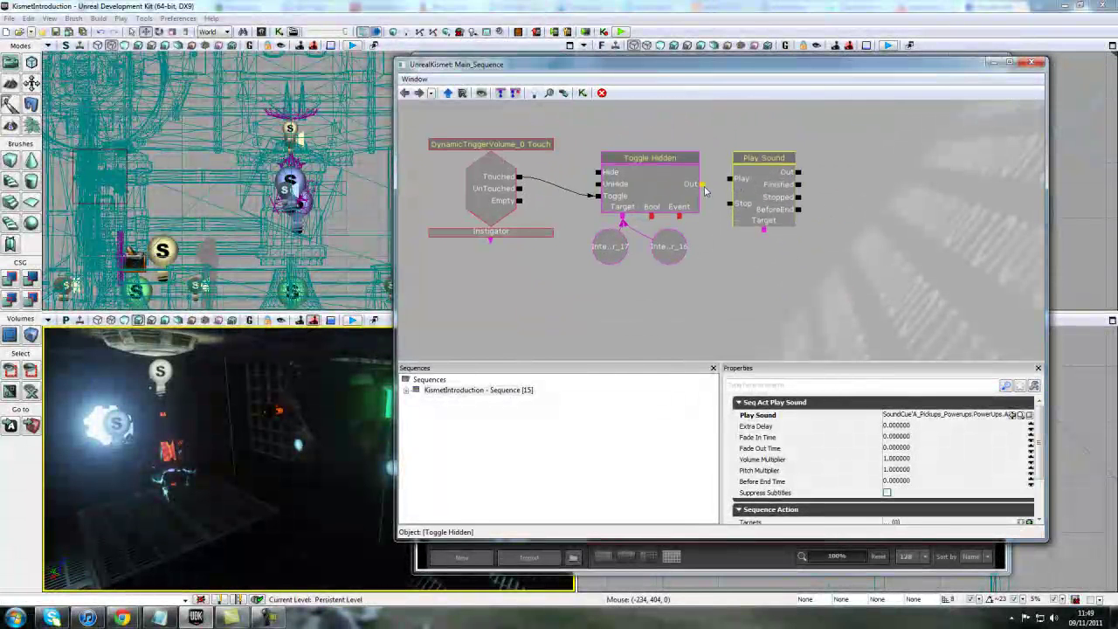
pyautogui.moveTo(703, 186); pyautogui.dragTo(725, 187)
pyautogui.scroll(-1, 875, 253)
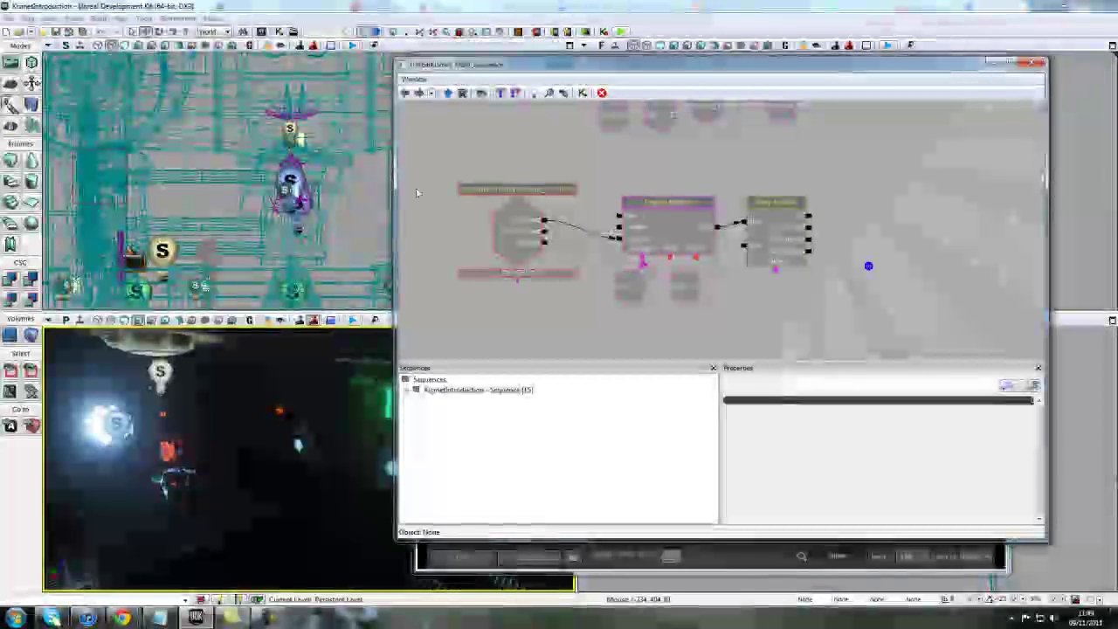
pyautogui.click(516, 240)
pyautogui.click(676, 185)
pyautogui.click(804, 249)
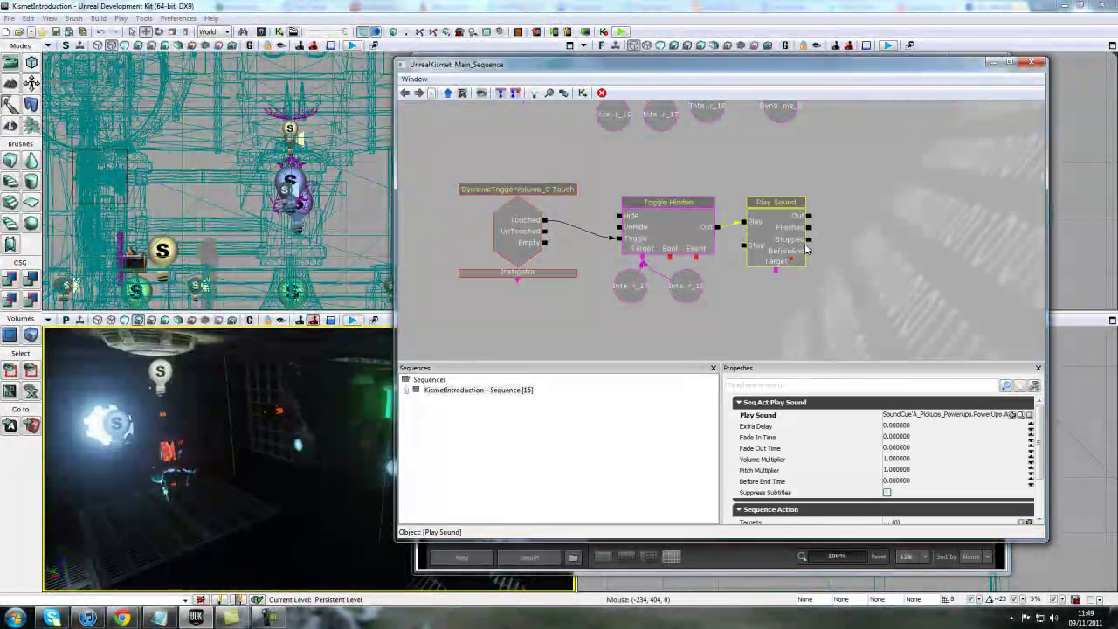
pyautogui.click(879, 240)
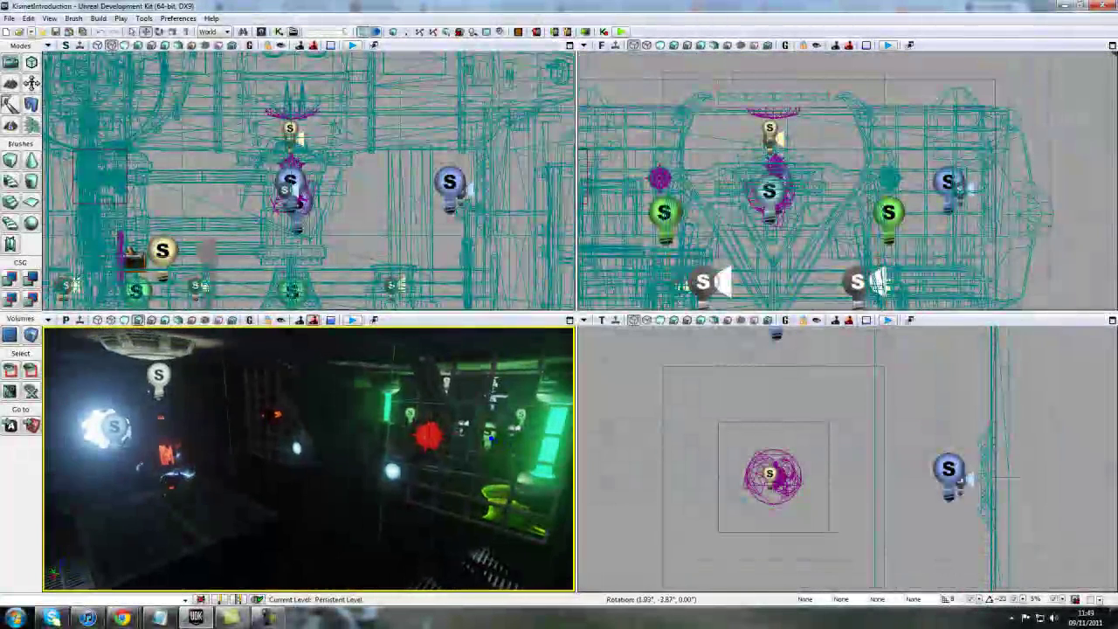
pyautogui.moveTo(397, 509); pyautogui.dragTo(377, 501, button='right')
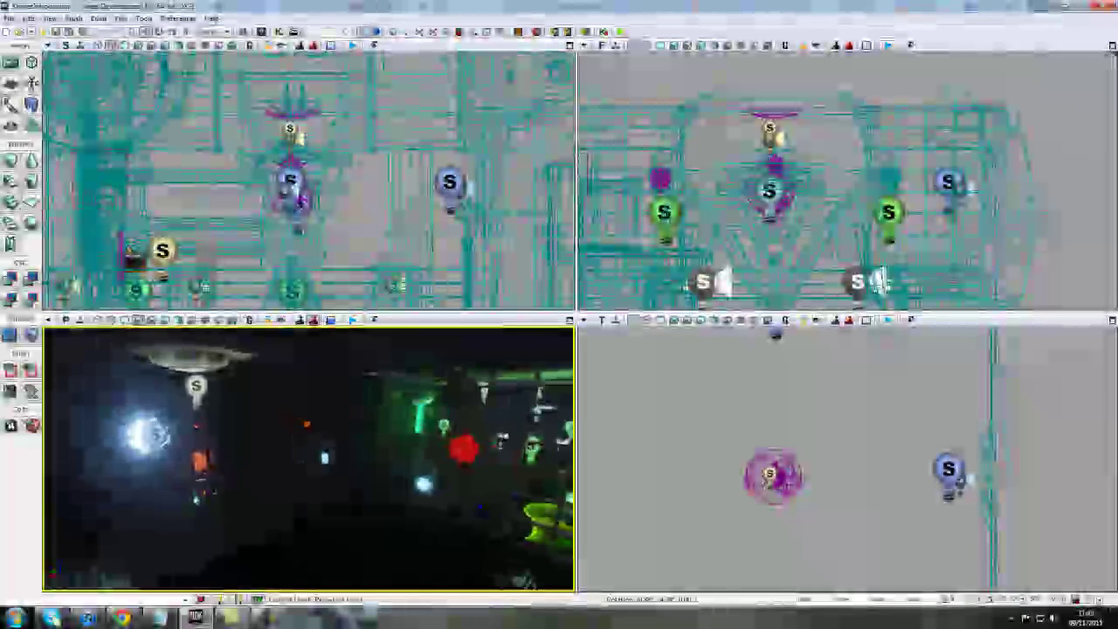
pyautogui.click(372, 212)
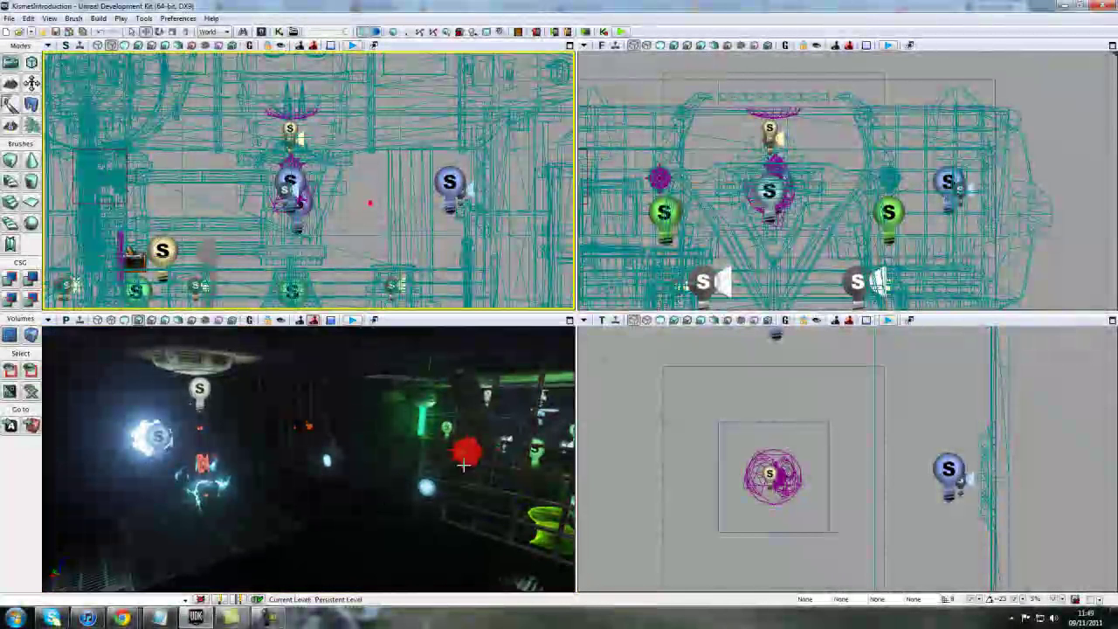
pyautogui.moveTo(478, 501); pyautogui.dragTo(455, 491)
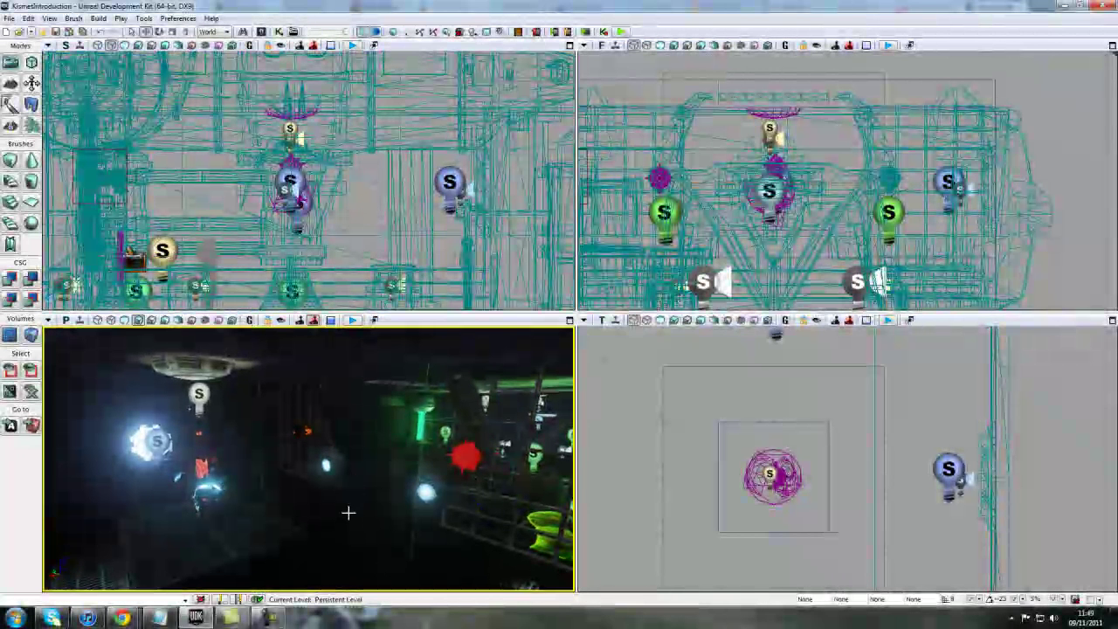
pyautogui.moveTo(370, 444); pyautogui.dragTo(377, 447, button='right')
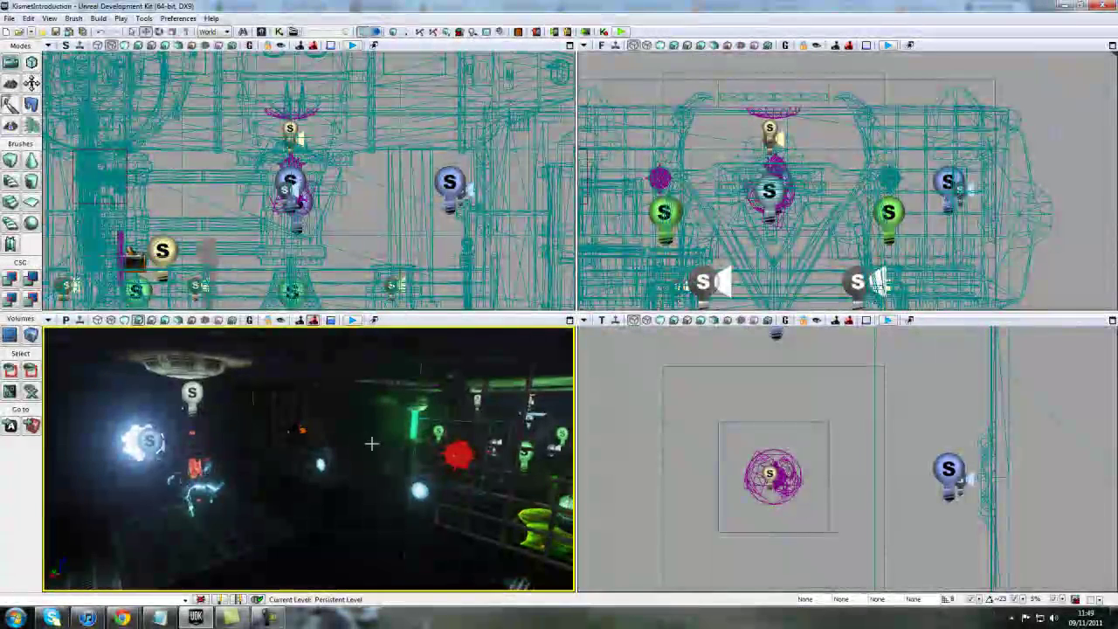
pyautogui.moveTo(243, 472); pyautogui.dragTo(241, 493, button='right')
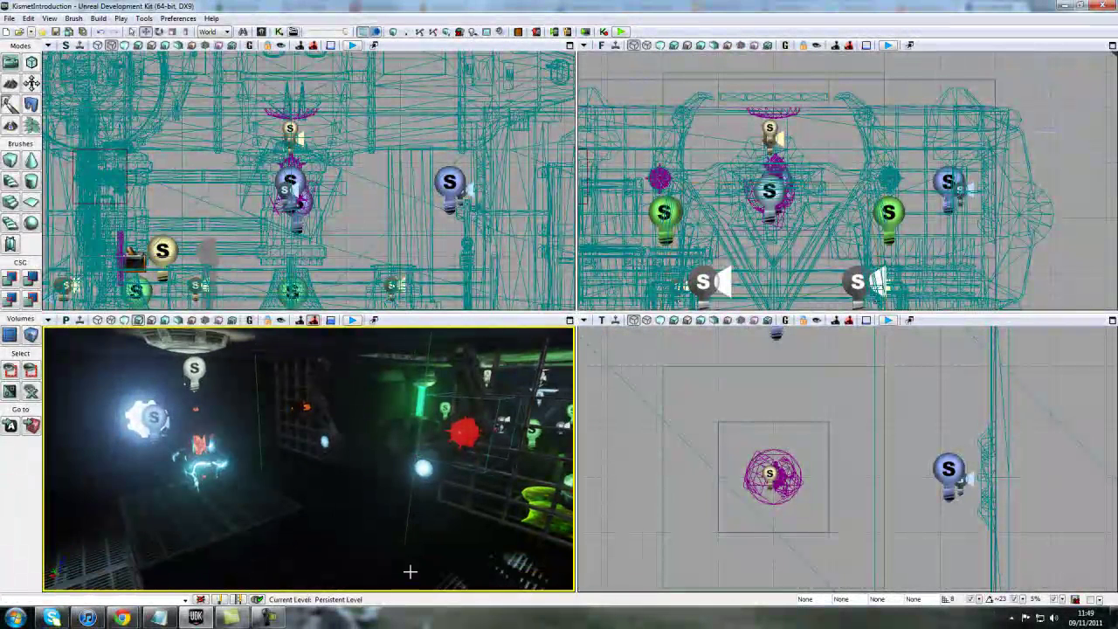
pyautogui.moveTo(410, 572); pyautogui.dragTo(390, 571, button='right')
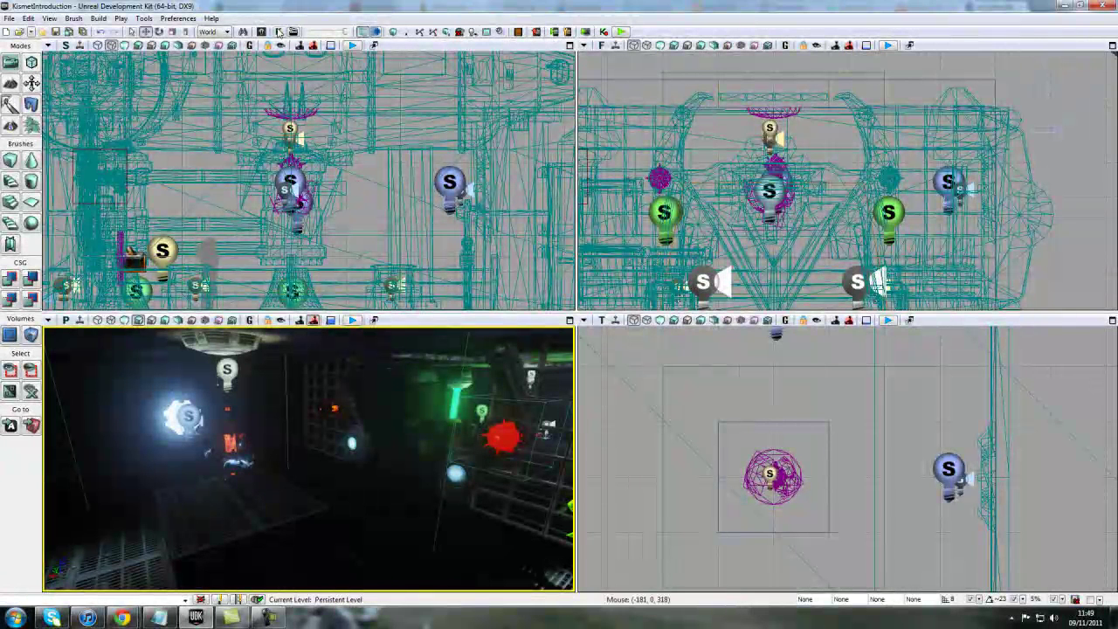
pyautogui.moveTo(325, 504); pyautogui.dragTo(346, 516, button='right')
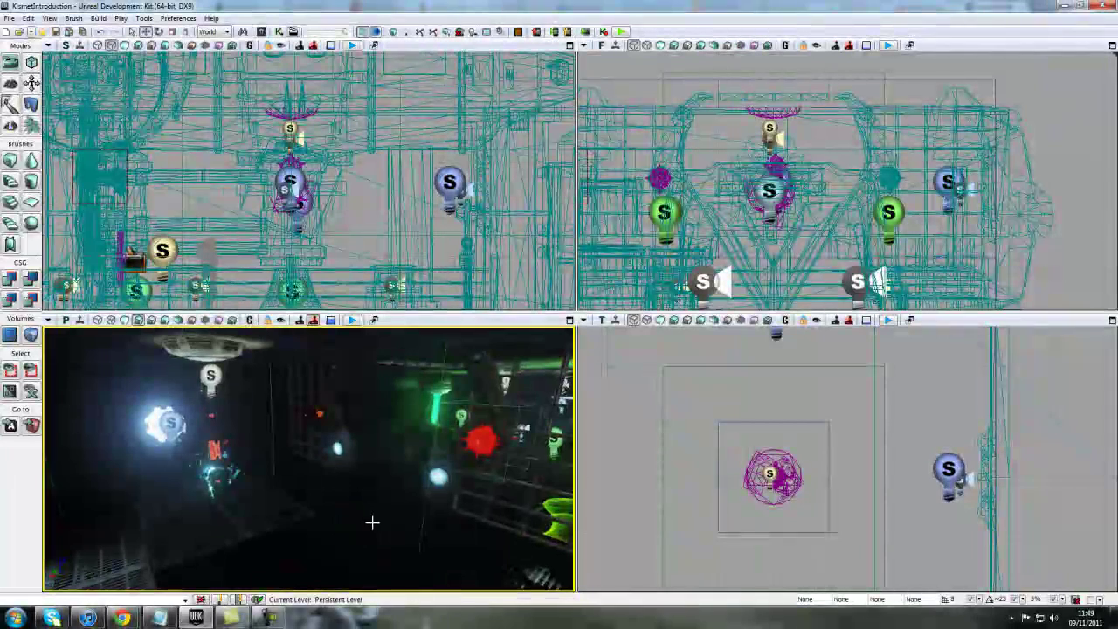
pyautogui.moveTo(437, 516); pyautogui.dragTo(439, 509, button='right')
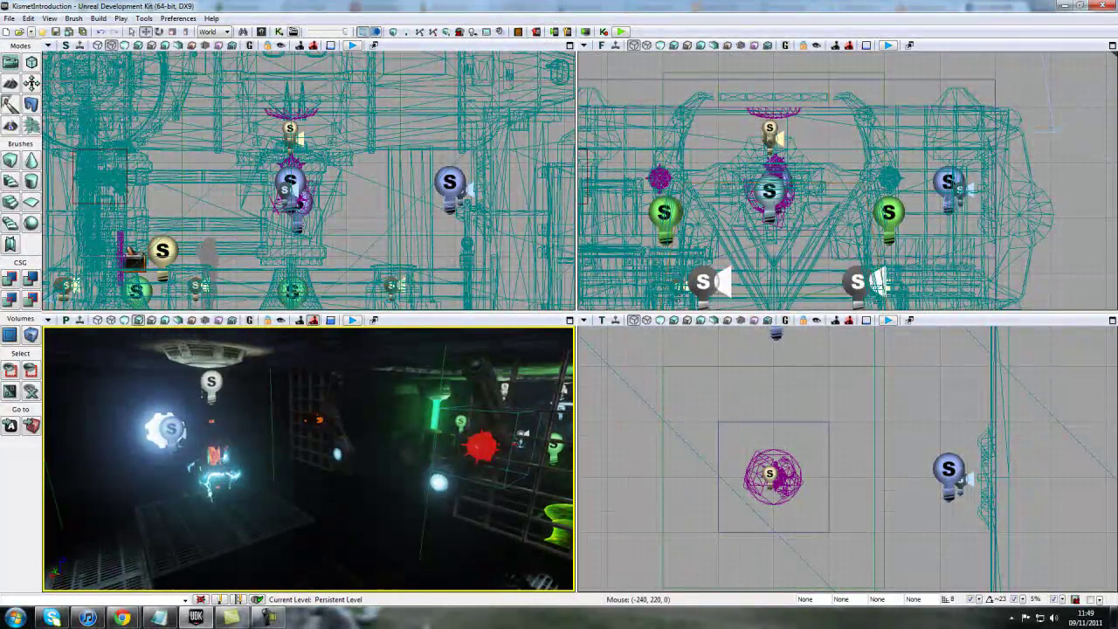